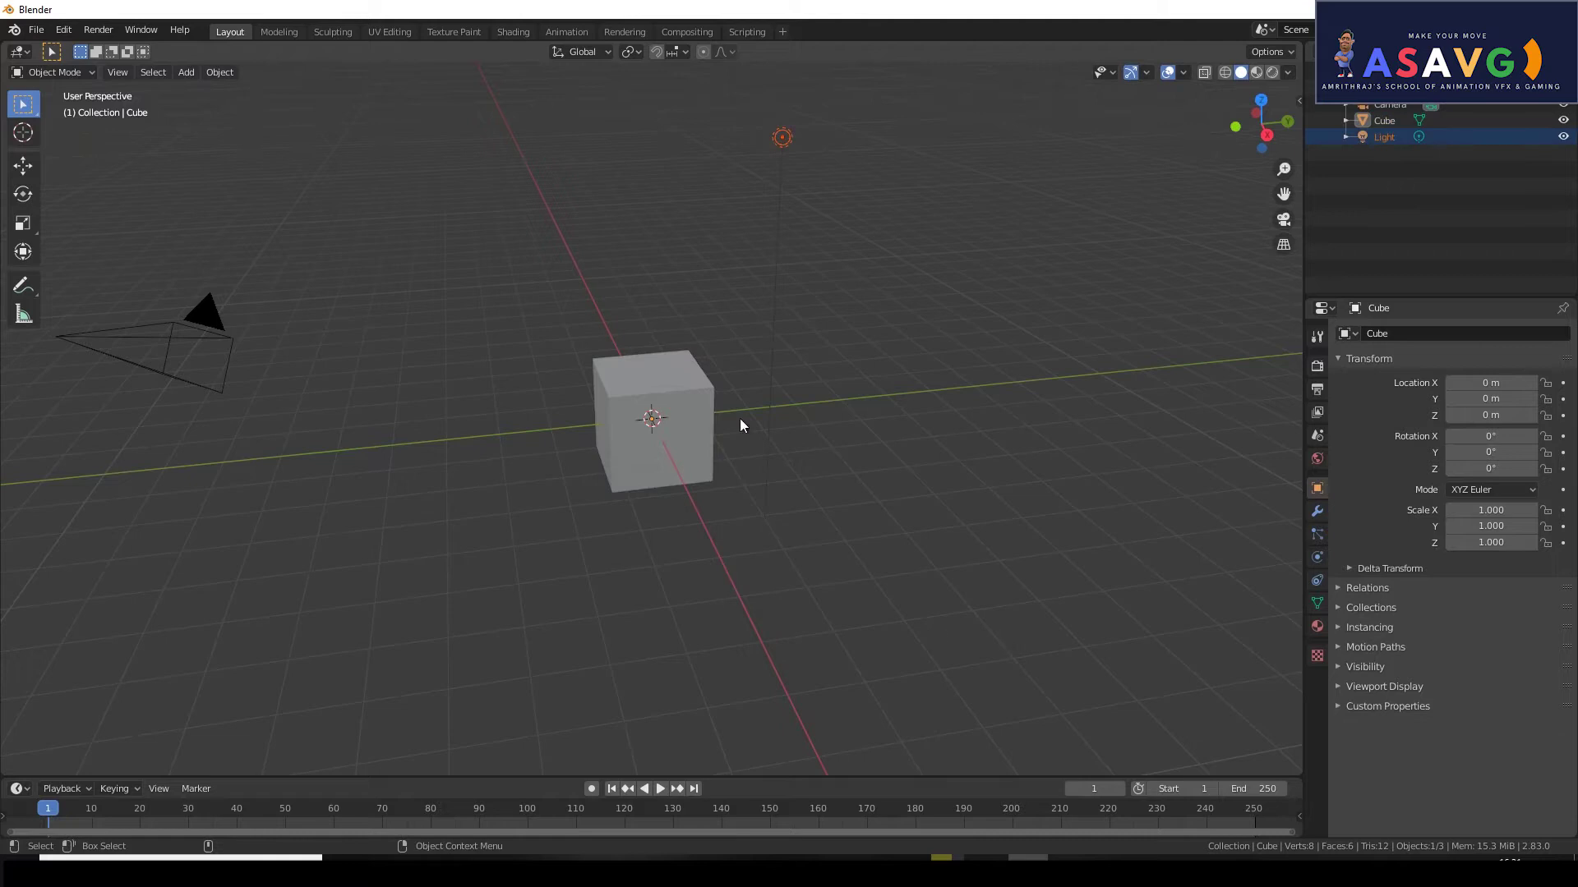
Delete the default cube from the scene.
middle_drag(563, 628, 701, 392)
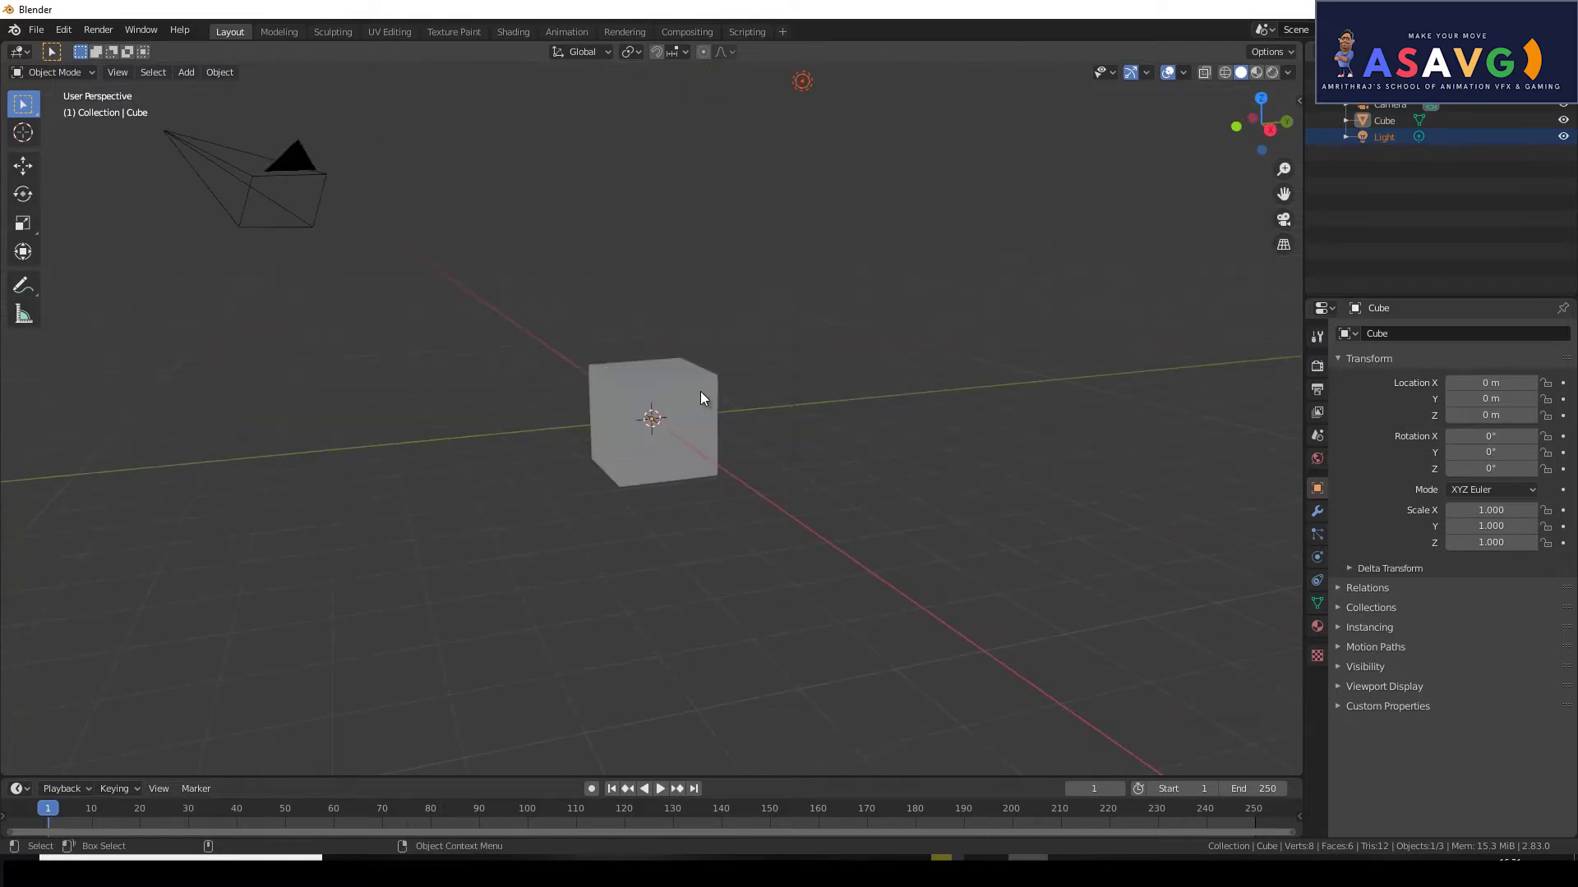
click(704, 408)
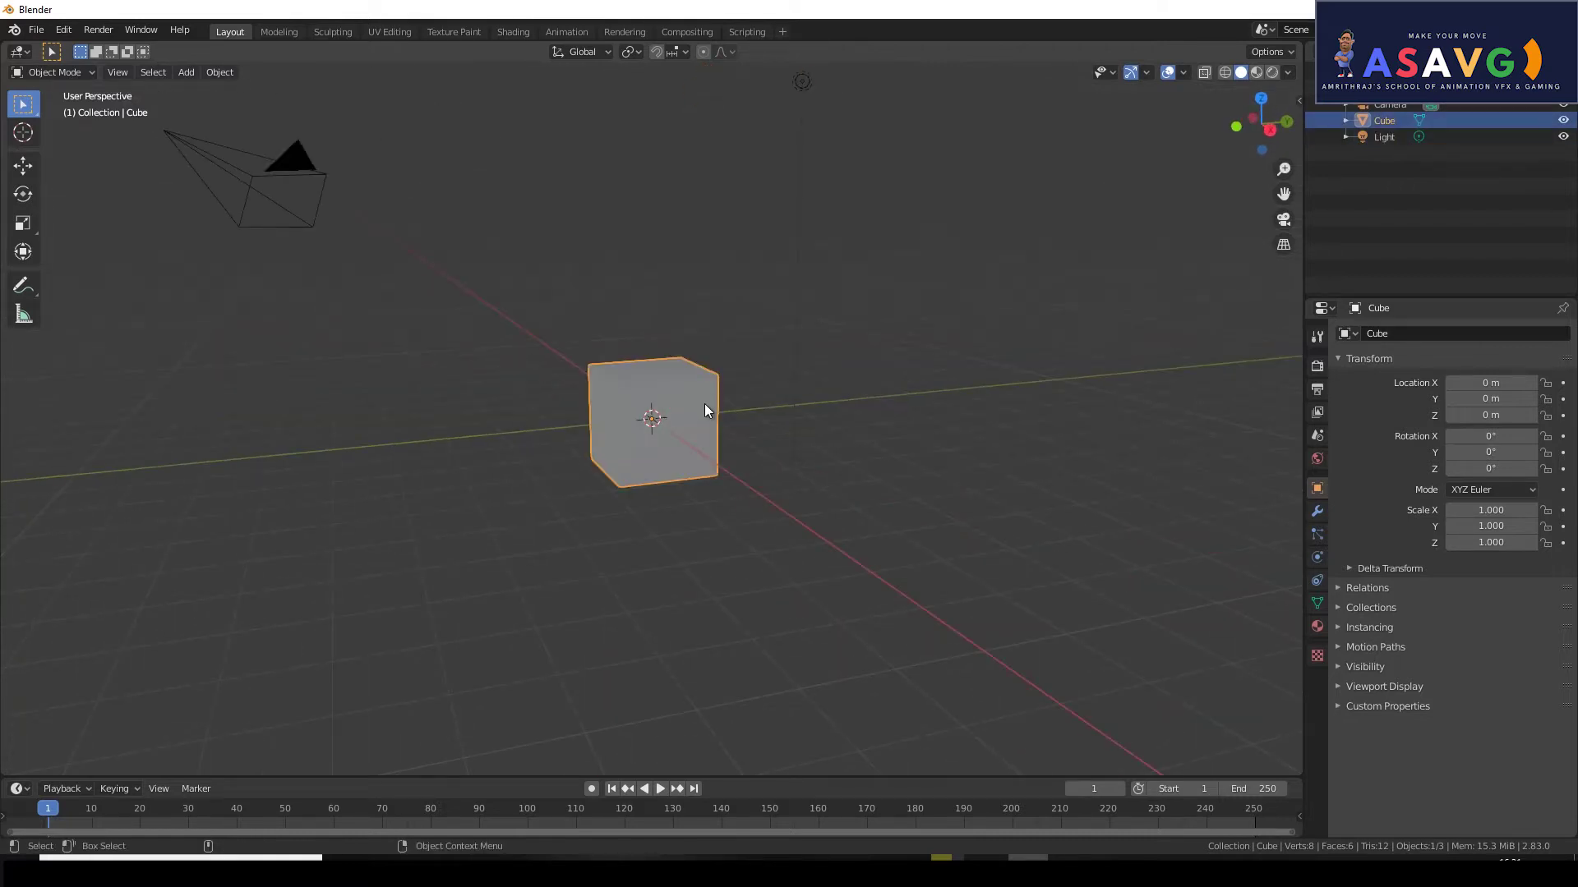
key(Delete)
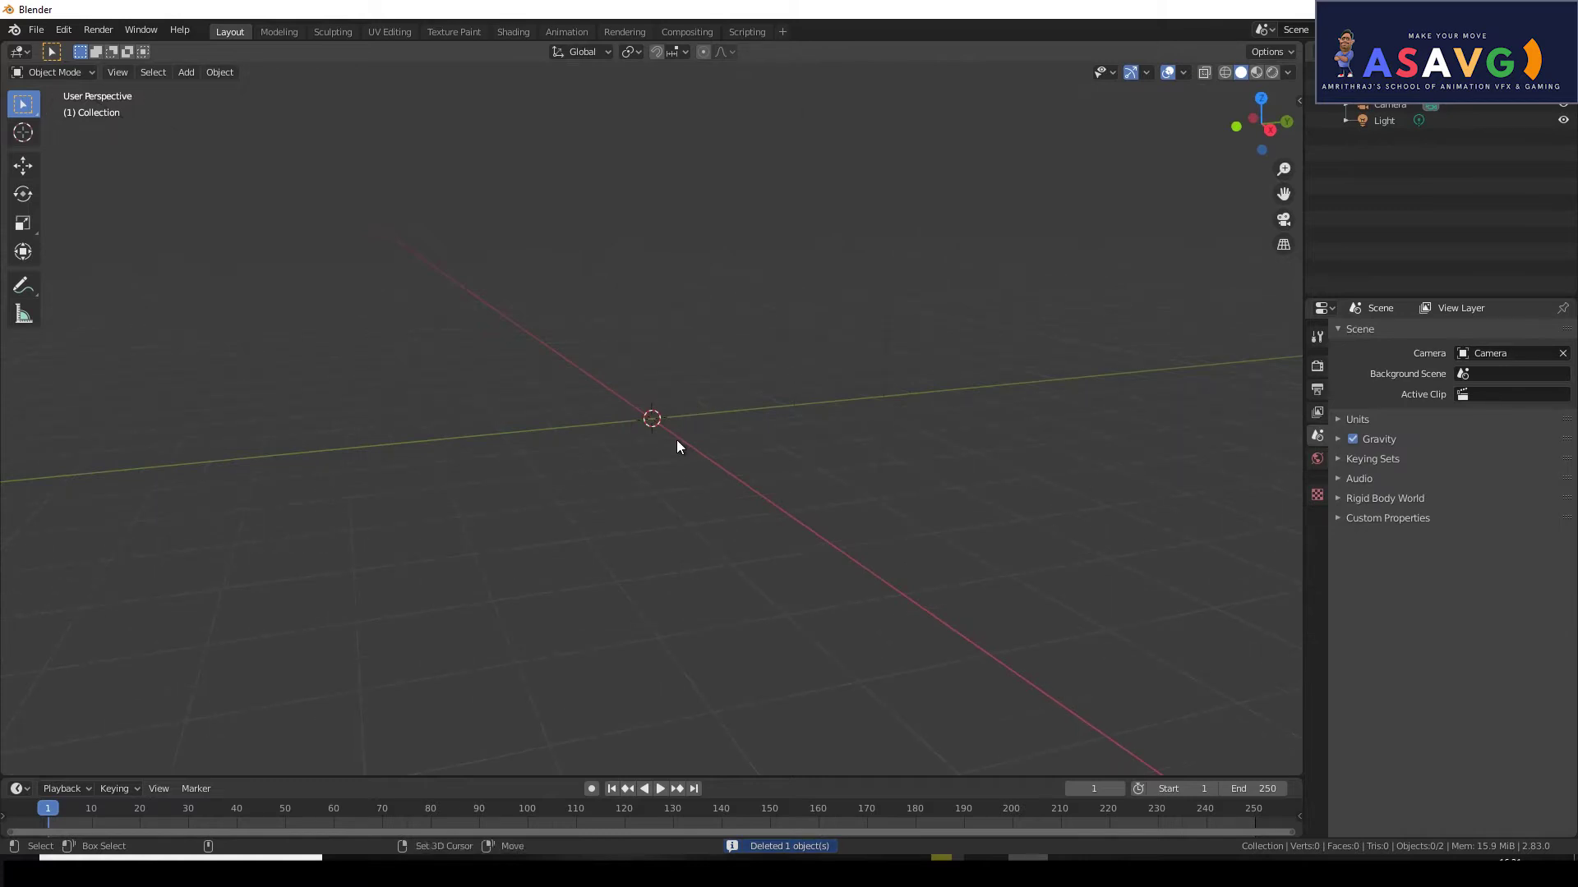
Add a plane mesh at the origin and scale it up uniformly to about 4.87.
key(shift+a)
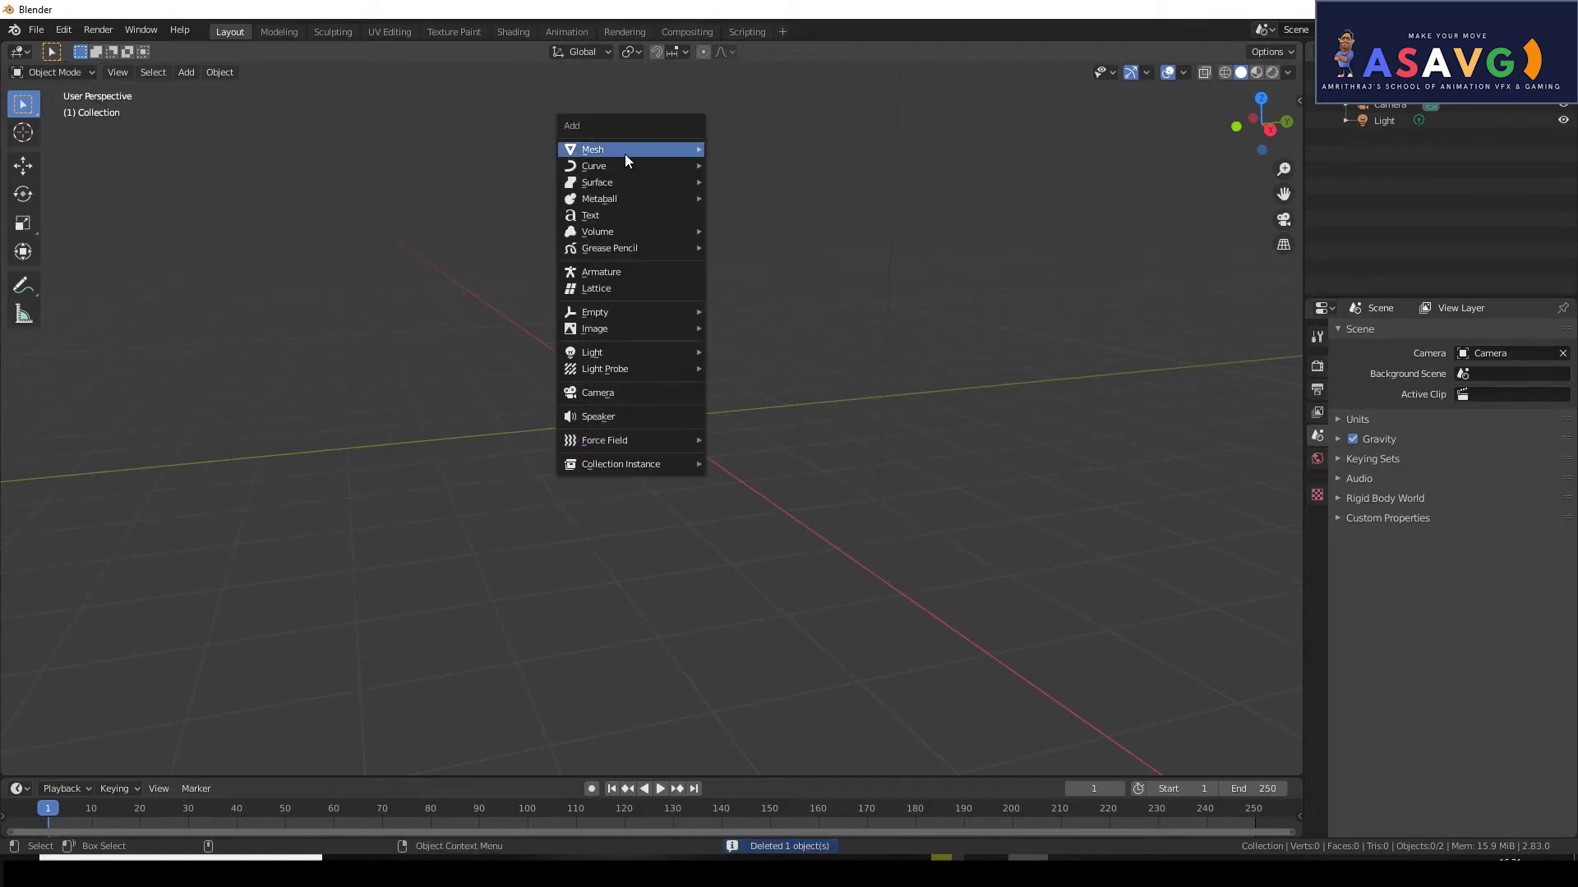
mouse_move(625, 154)
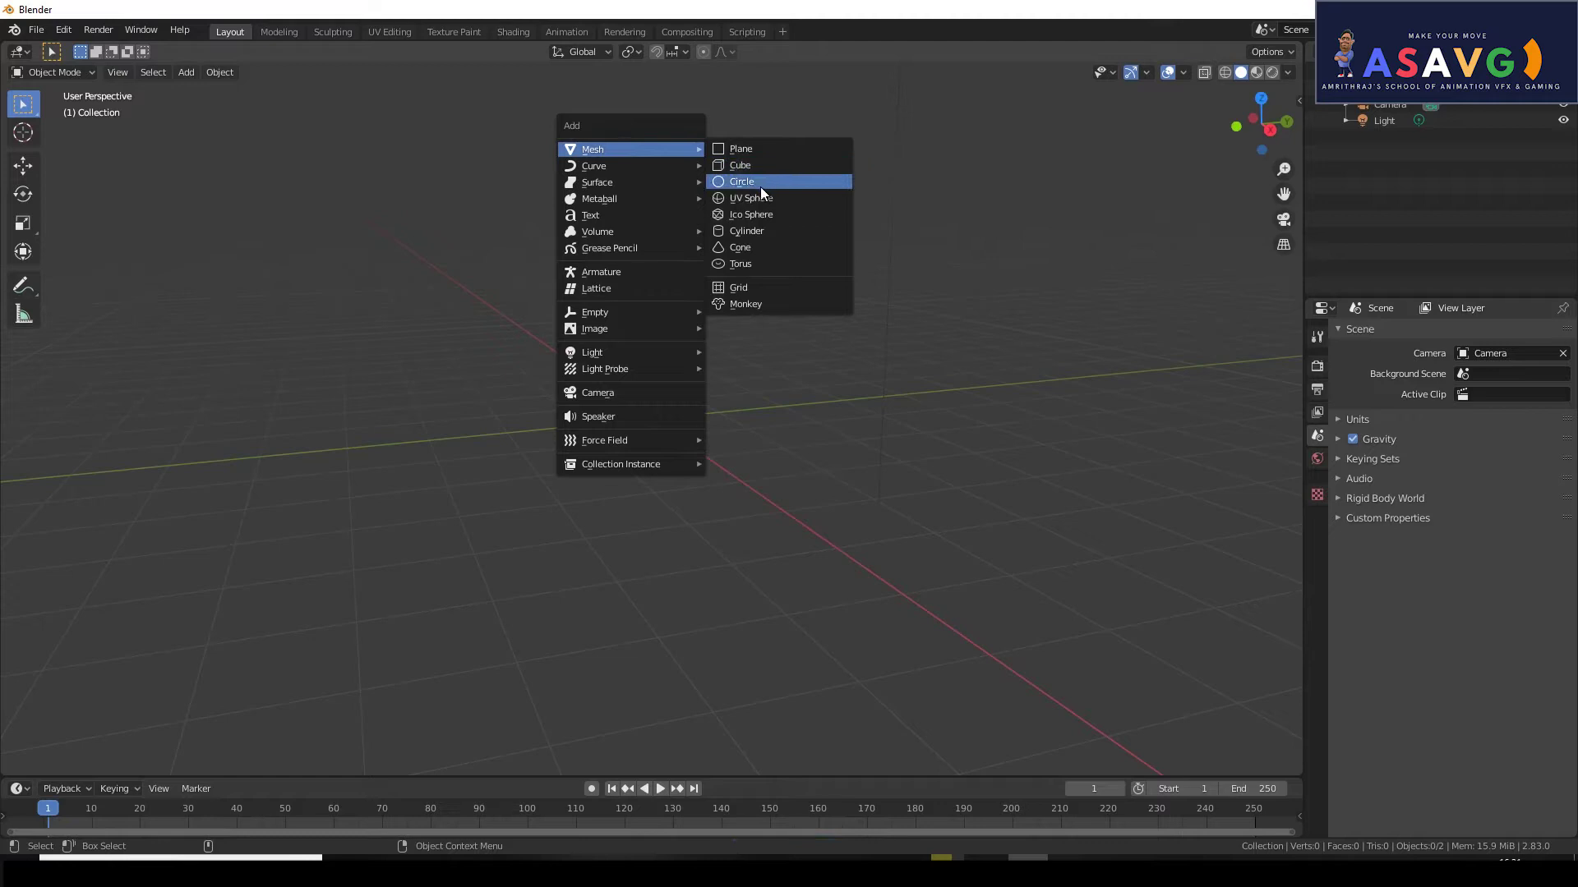
click(758, 148)
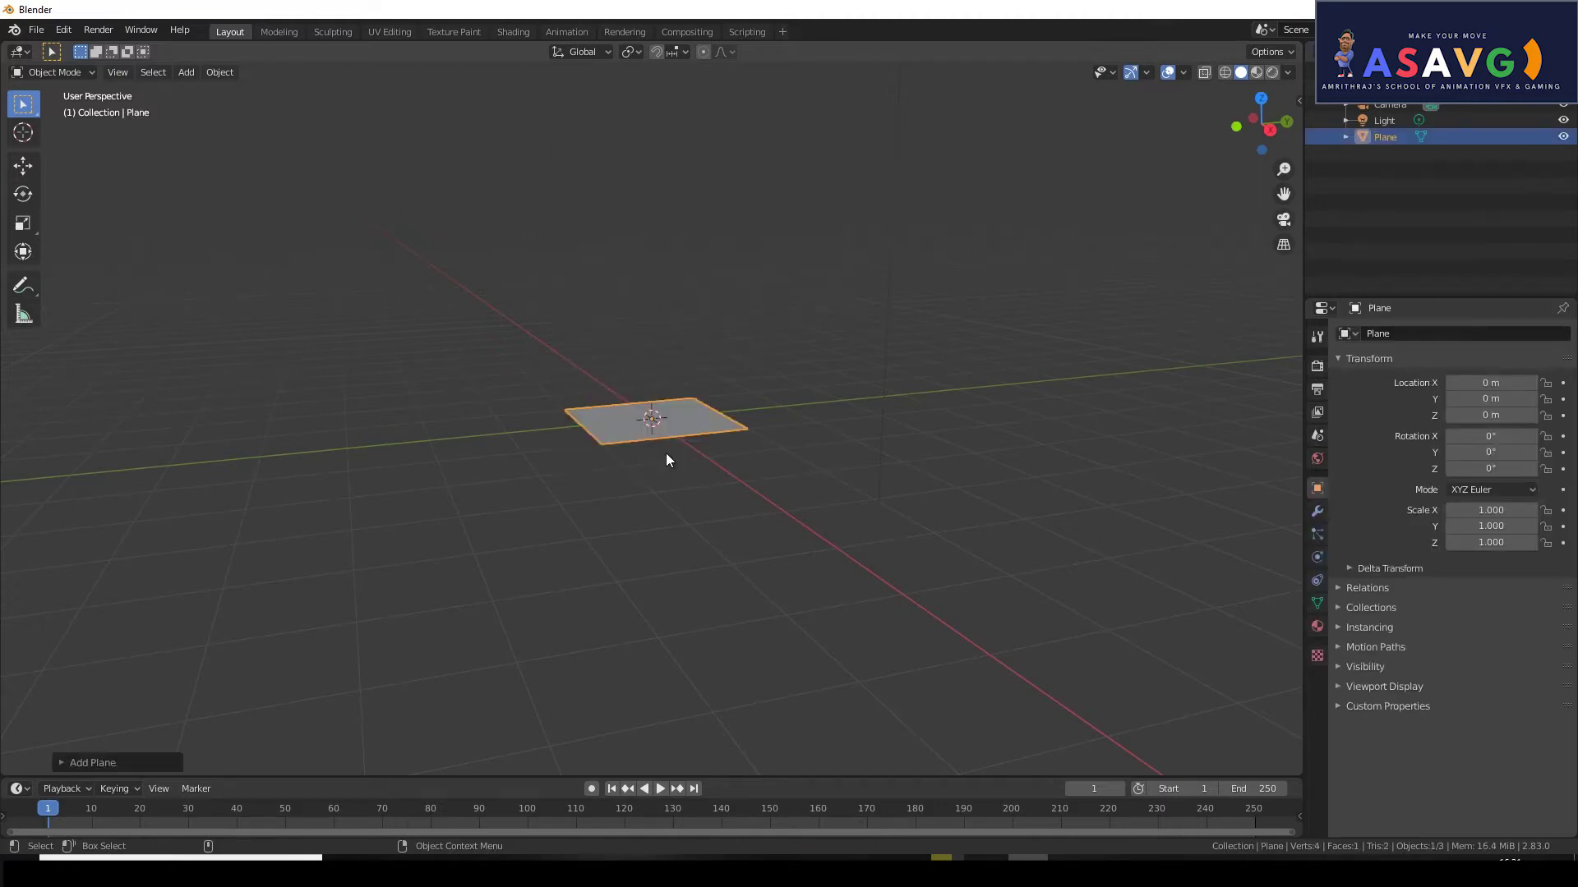
key(s)
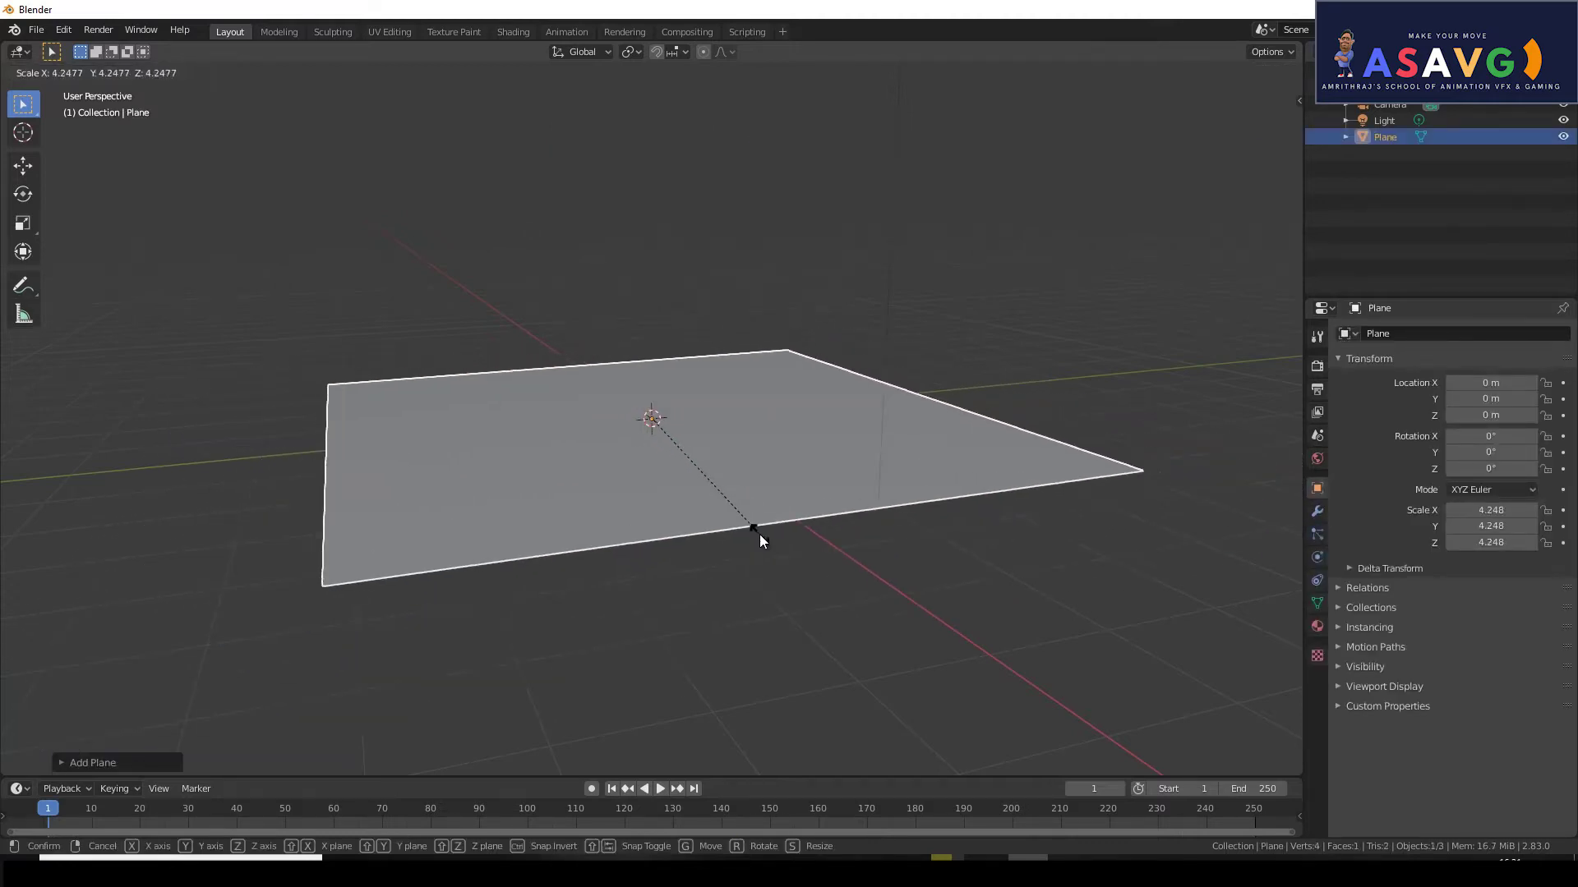
click(780, 548)
middle_drag(781, 552, 815, 511)
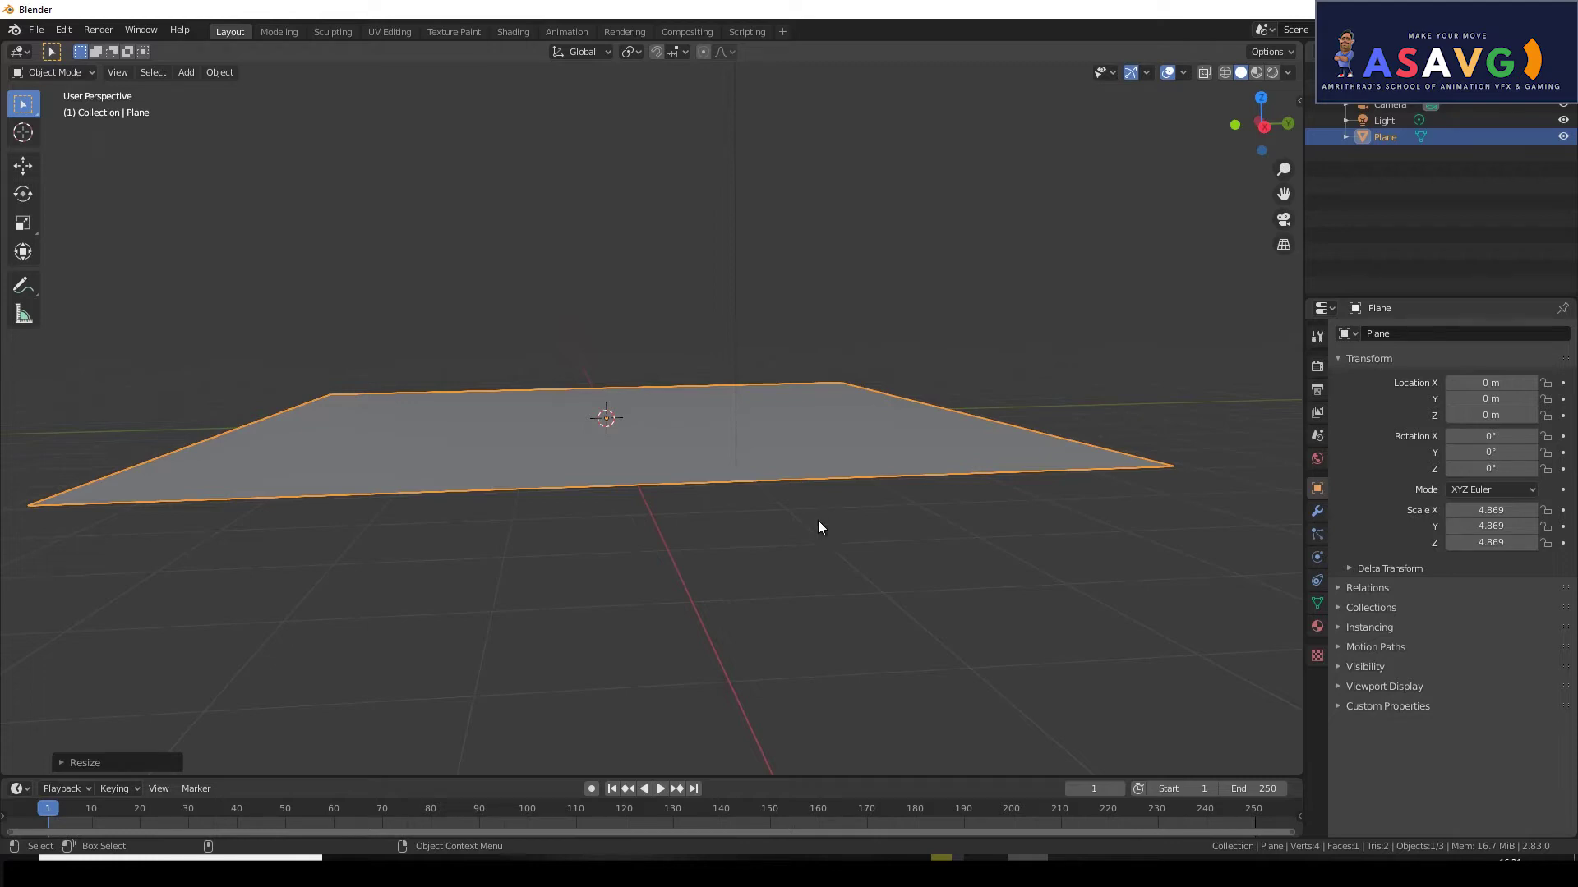
Add an emitter particle system to the plane and play the animation briefly to preview the emitted particles.
click(1317, 534)
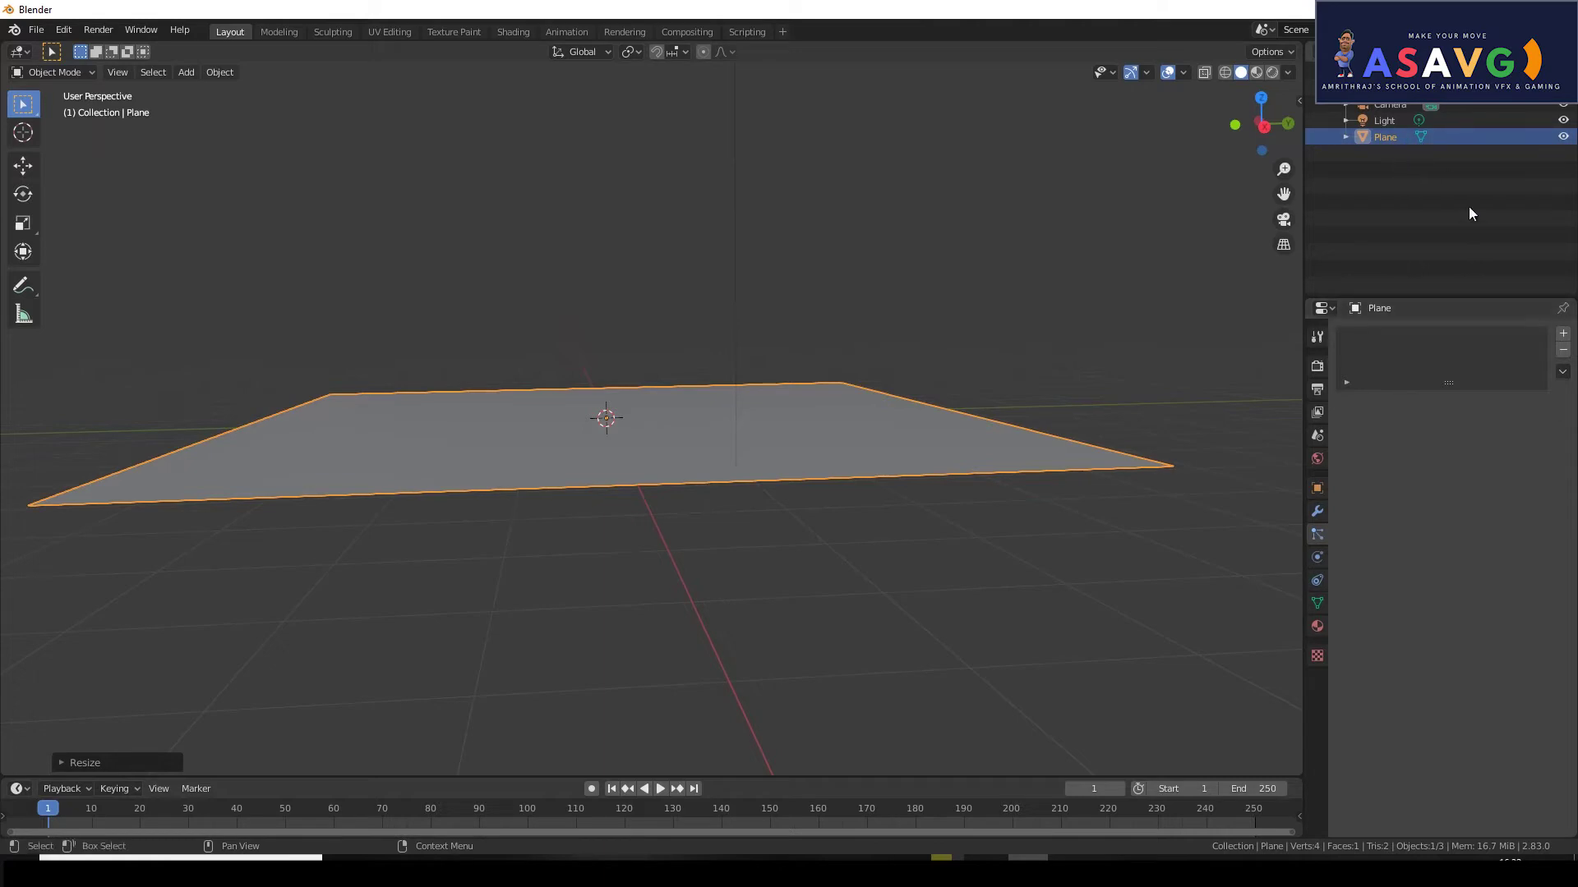
click(1564, 334)
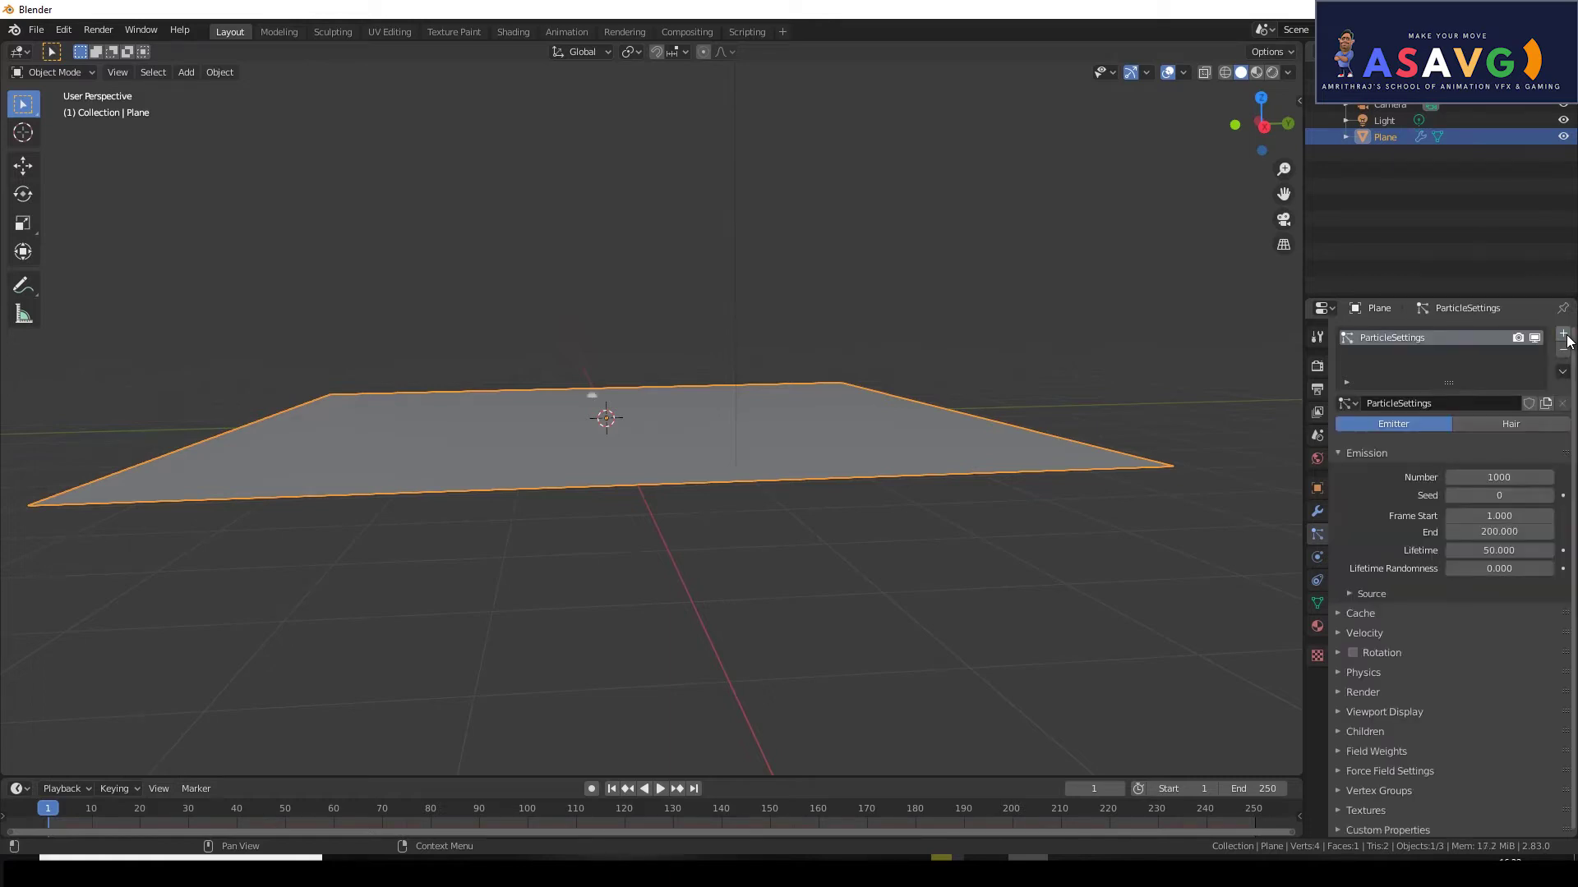
click(662, 792)
scroll(809, 390, down, 3)
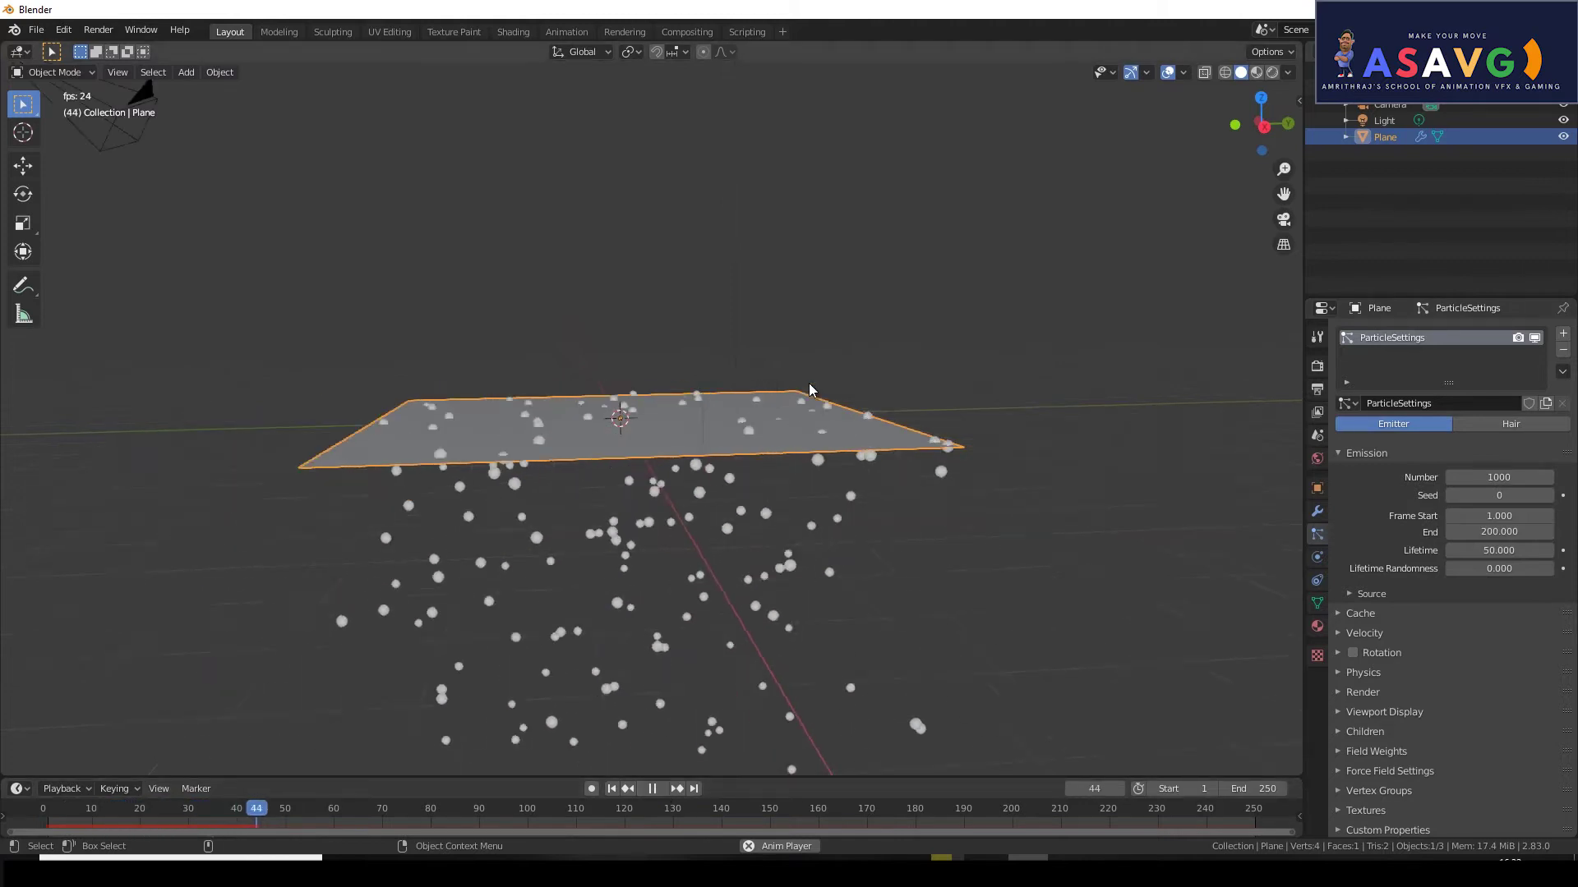
scroll(810, 386, down, 1)
middle_drag(736, 479, 761, 481)
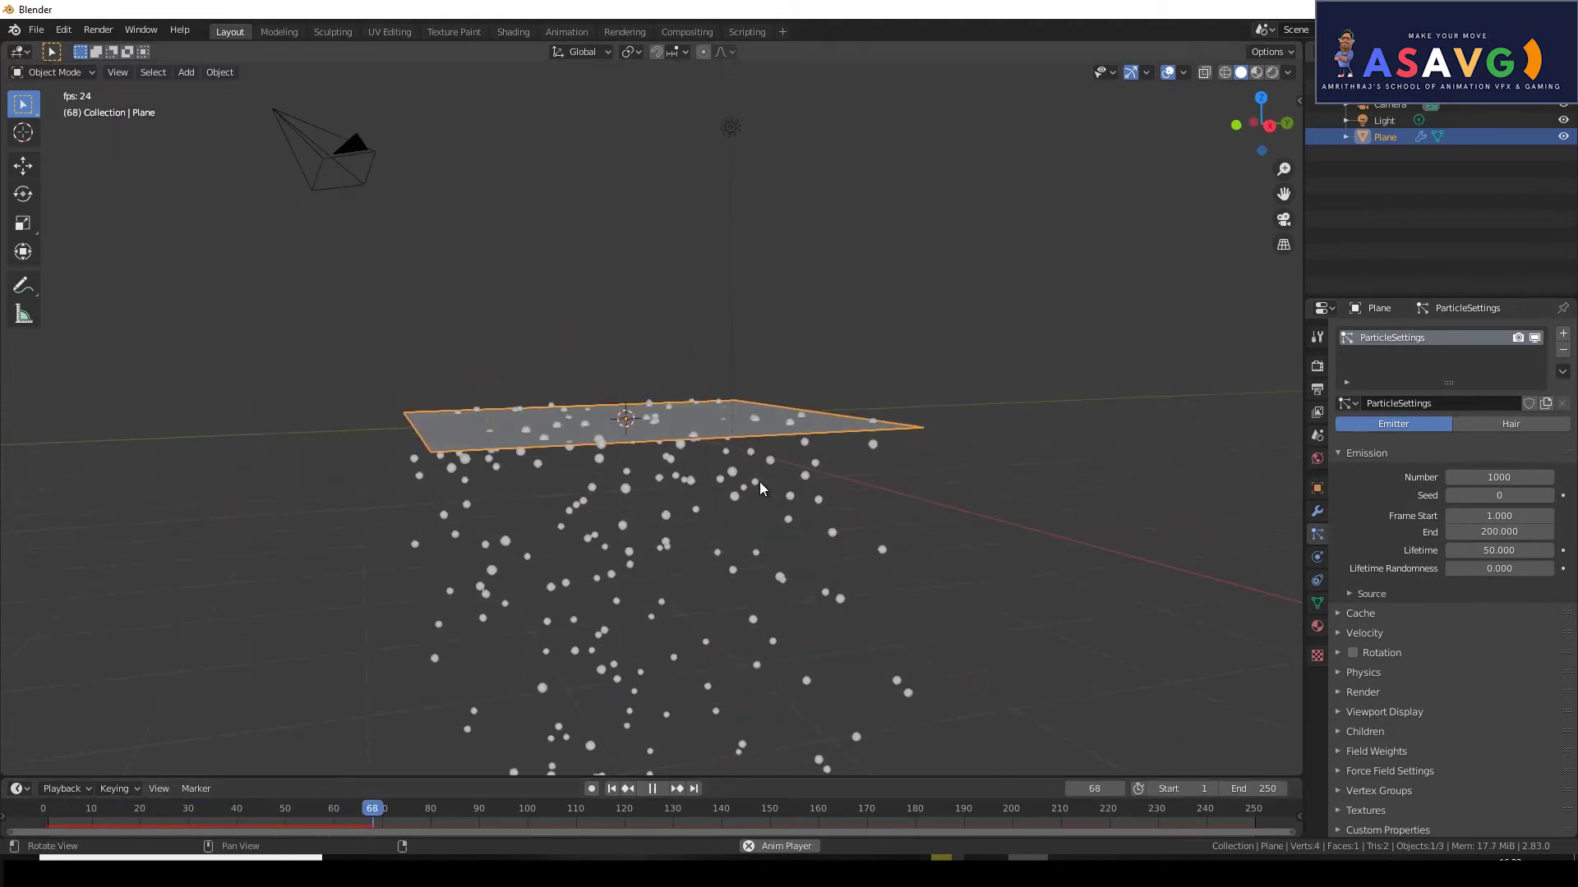
click(649, 789)
middle_drag(746, 675, 896, 499)
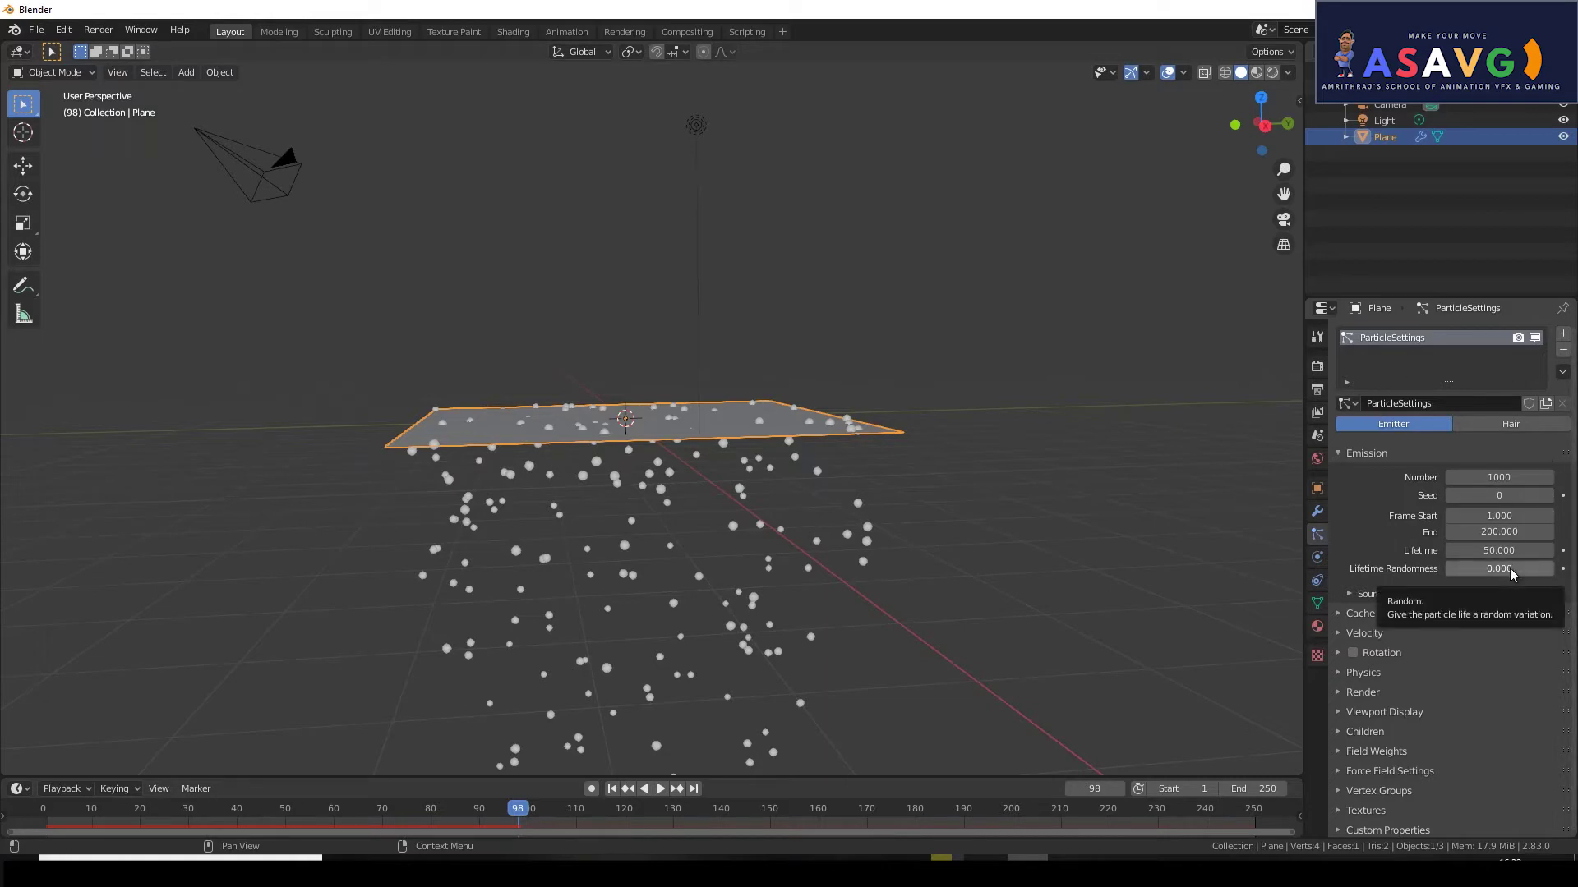
Set the particle emission's end frame to 250 and the particle lifetime to 250, keeping frame start at 1.
click(1509, 516)
text(1.0)
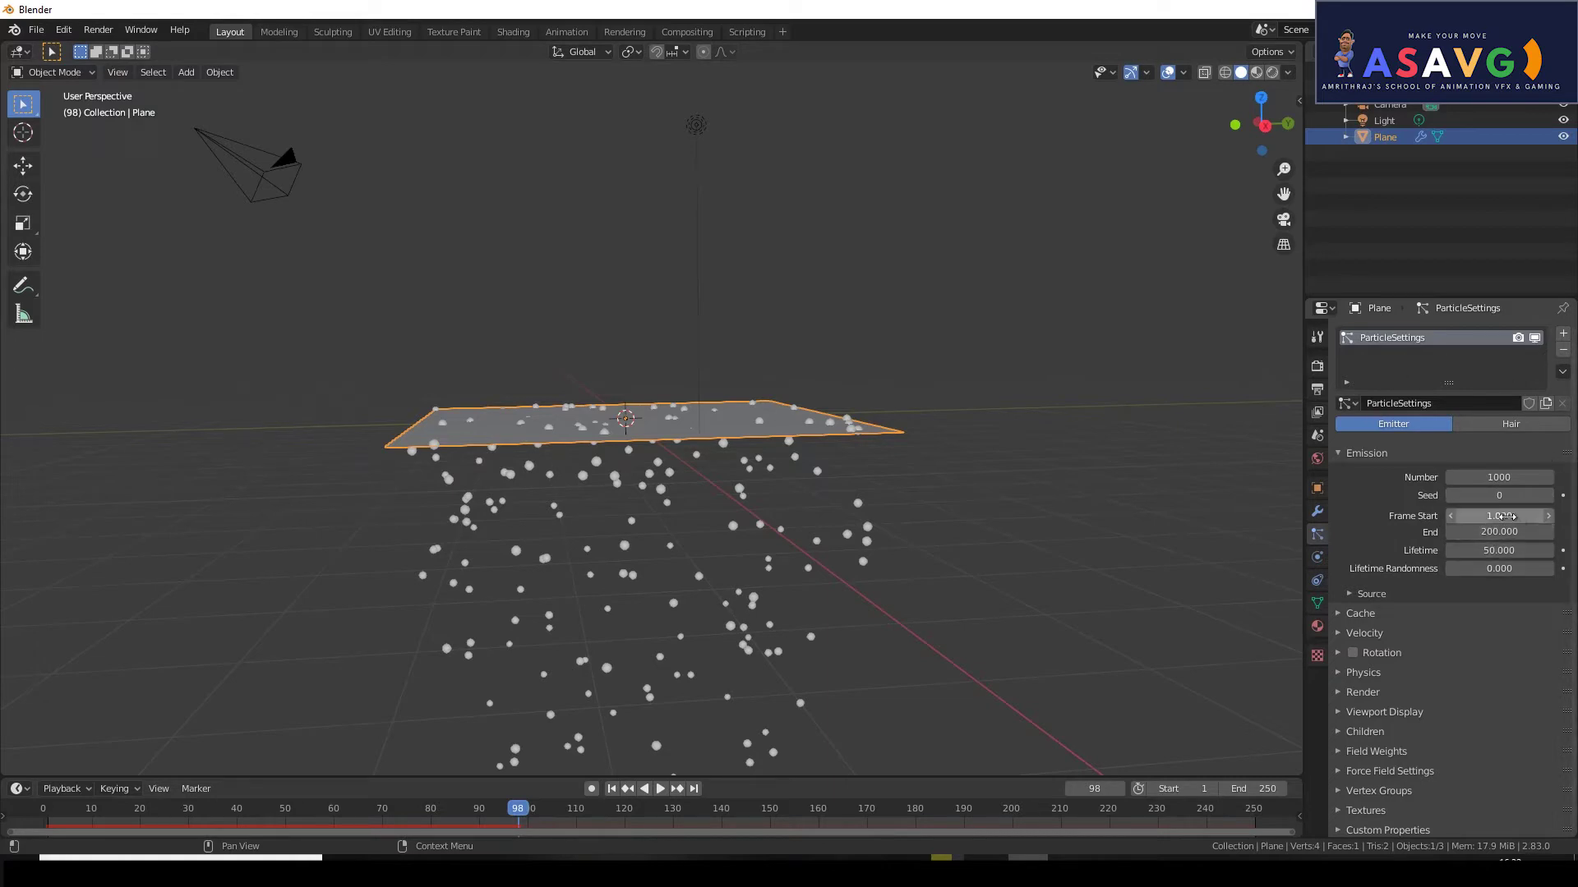
click(1468, 534)
text(200.0250)
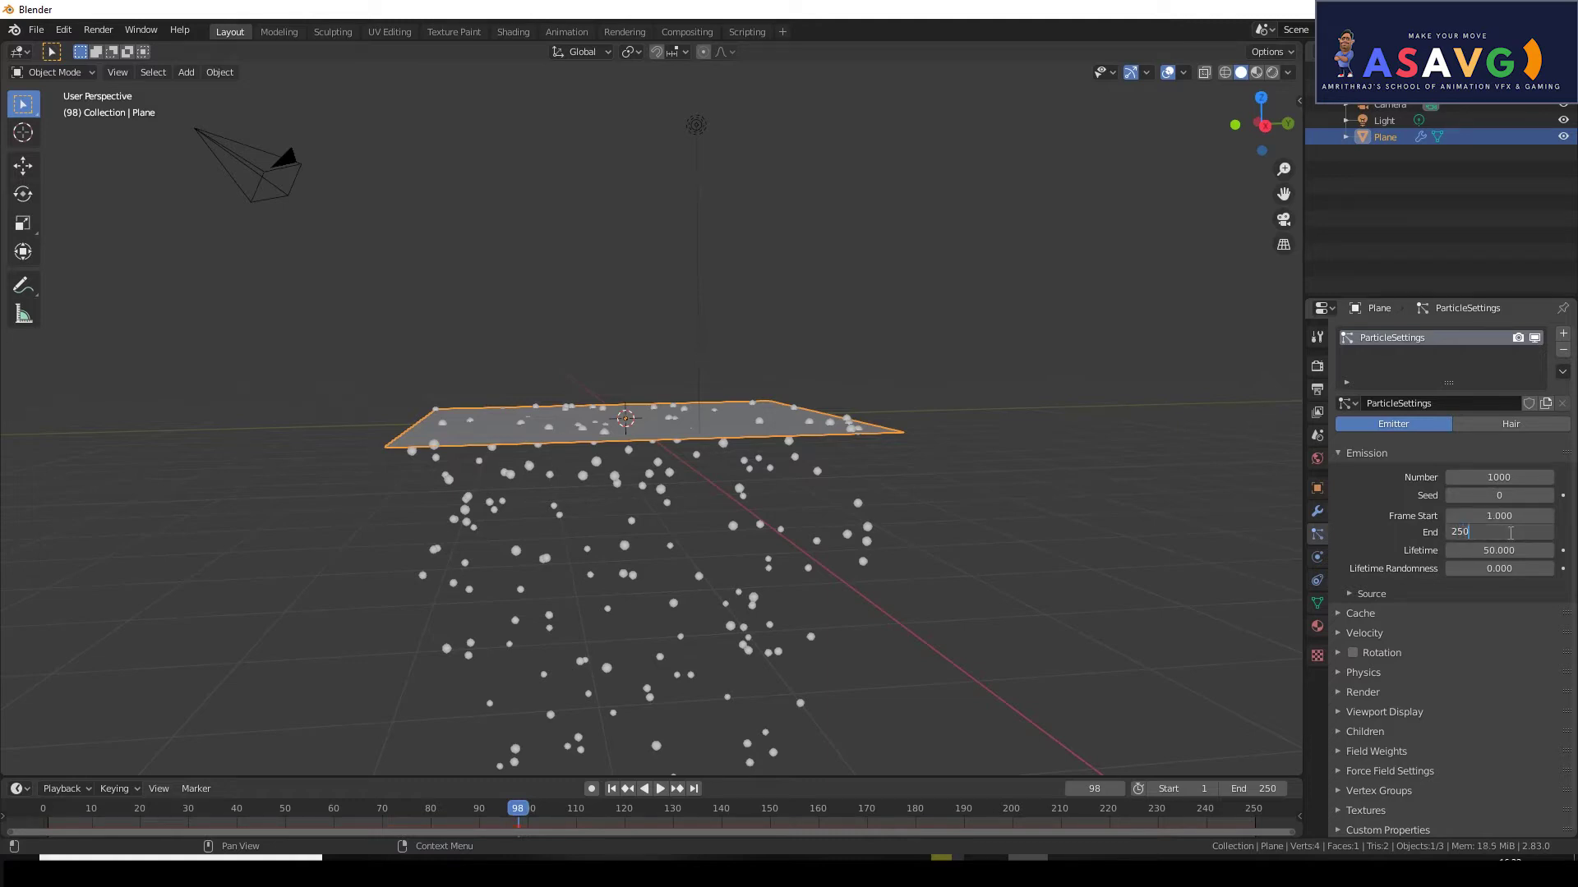
key(Return)
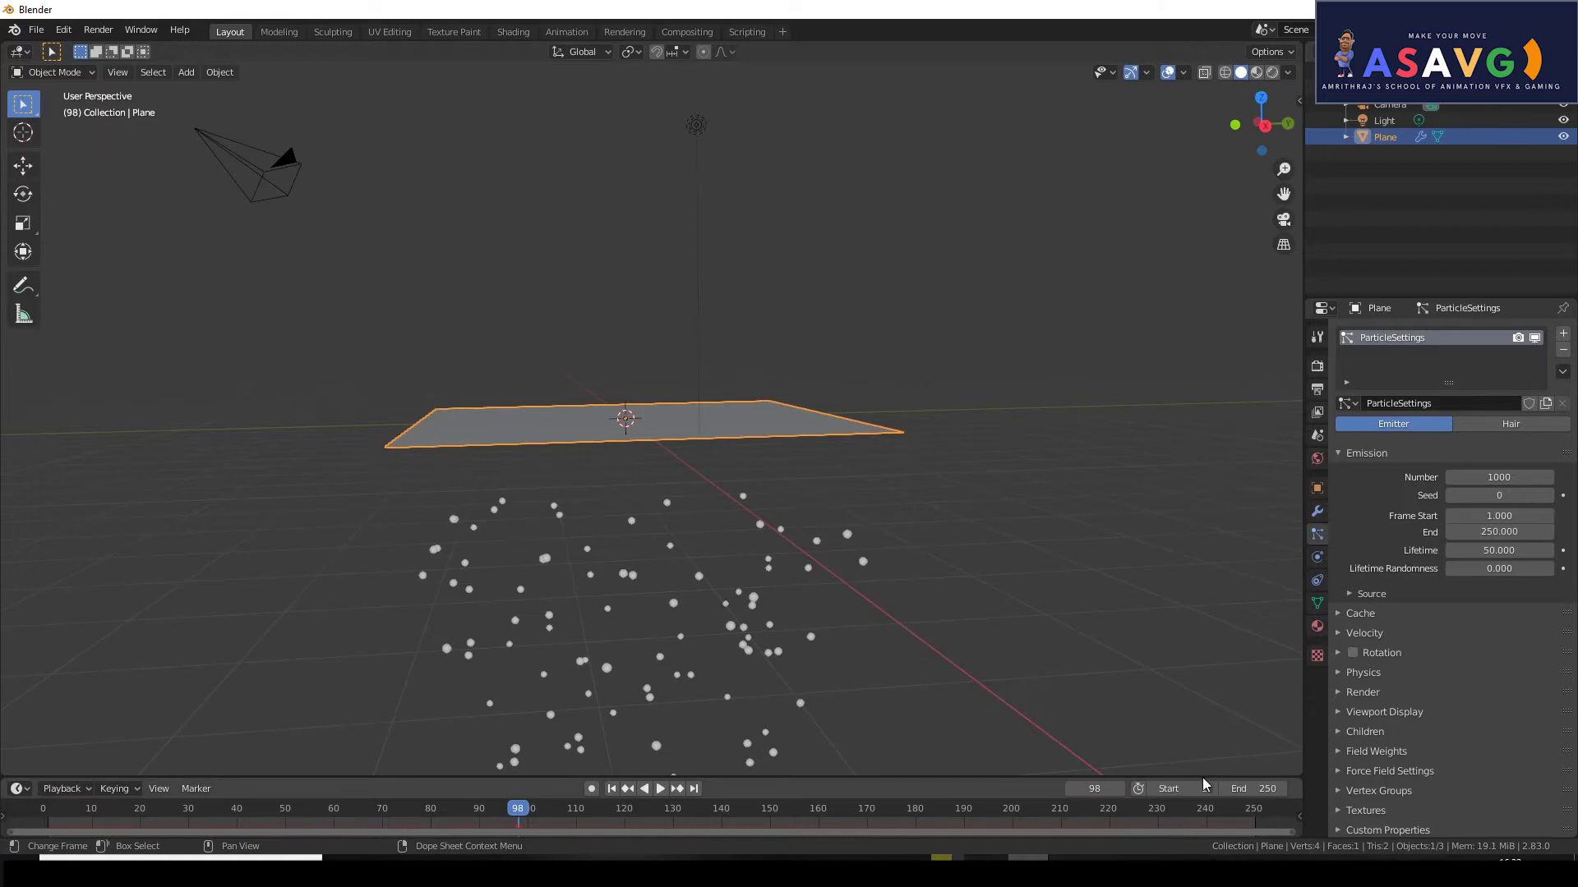
click(1497, 551)
text(250)
key(Return)
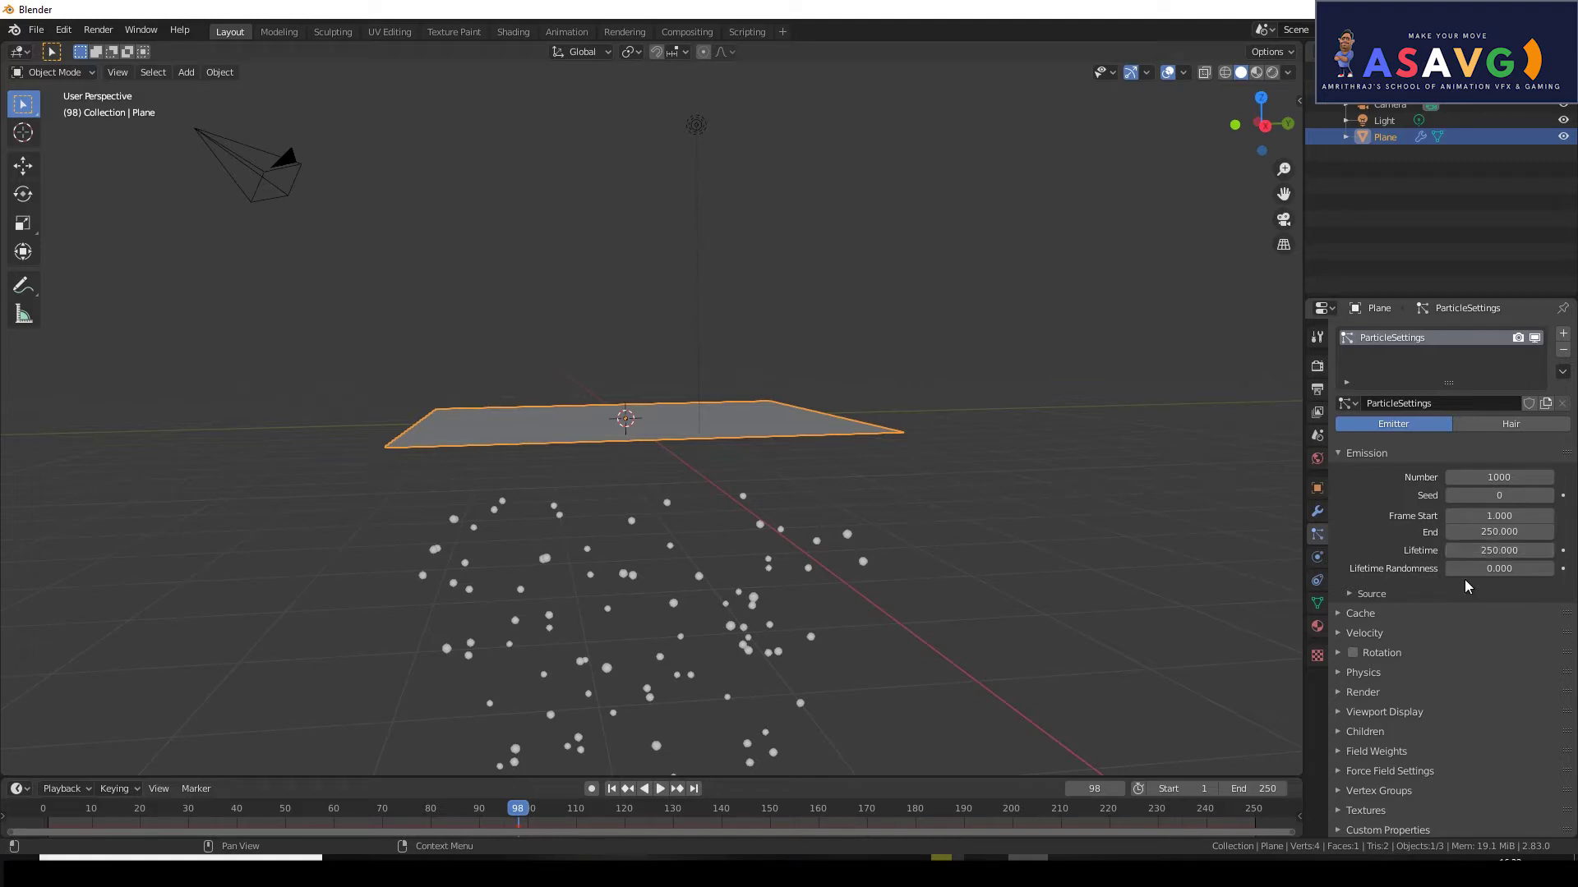
Set the scene's start frame to 0.
click(1202, 791)
text(0)
key(Return)
Replay the animation from frame 0 to check how the particles leave the plane, stopping playback at about frame 70.
click(611, 789)
click(660, 790)
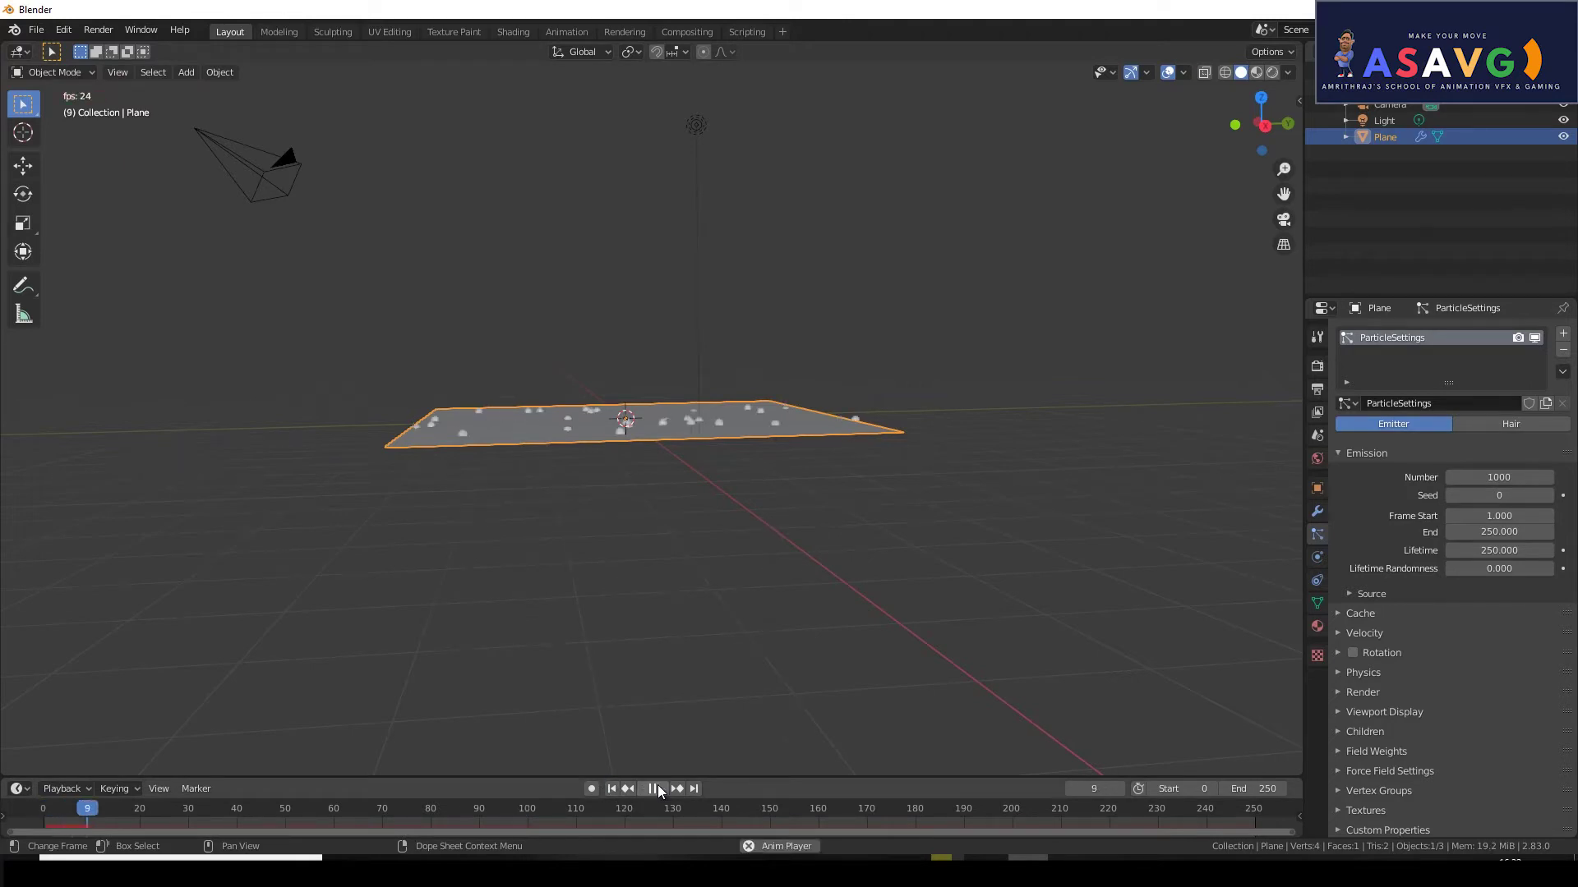
drag(61, 823, 43, 822)
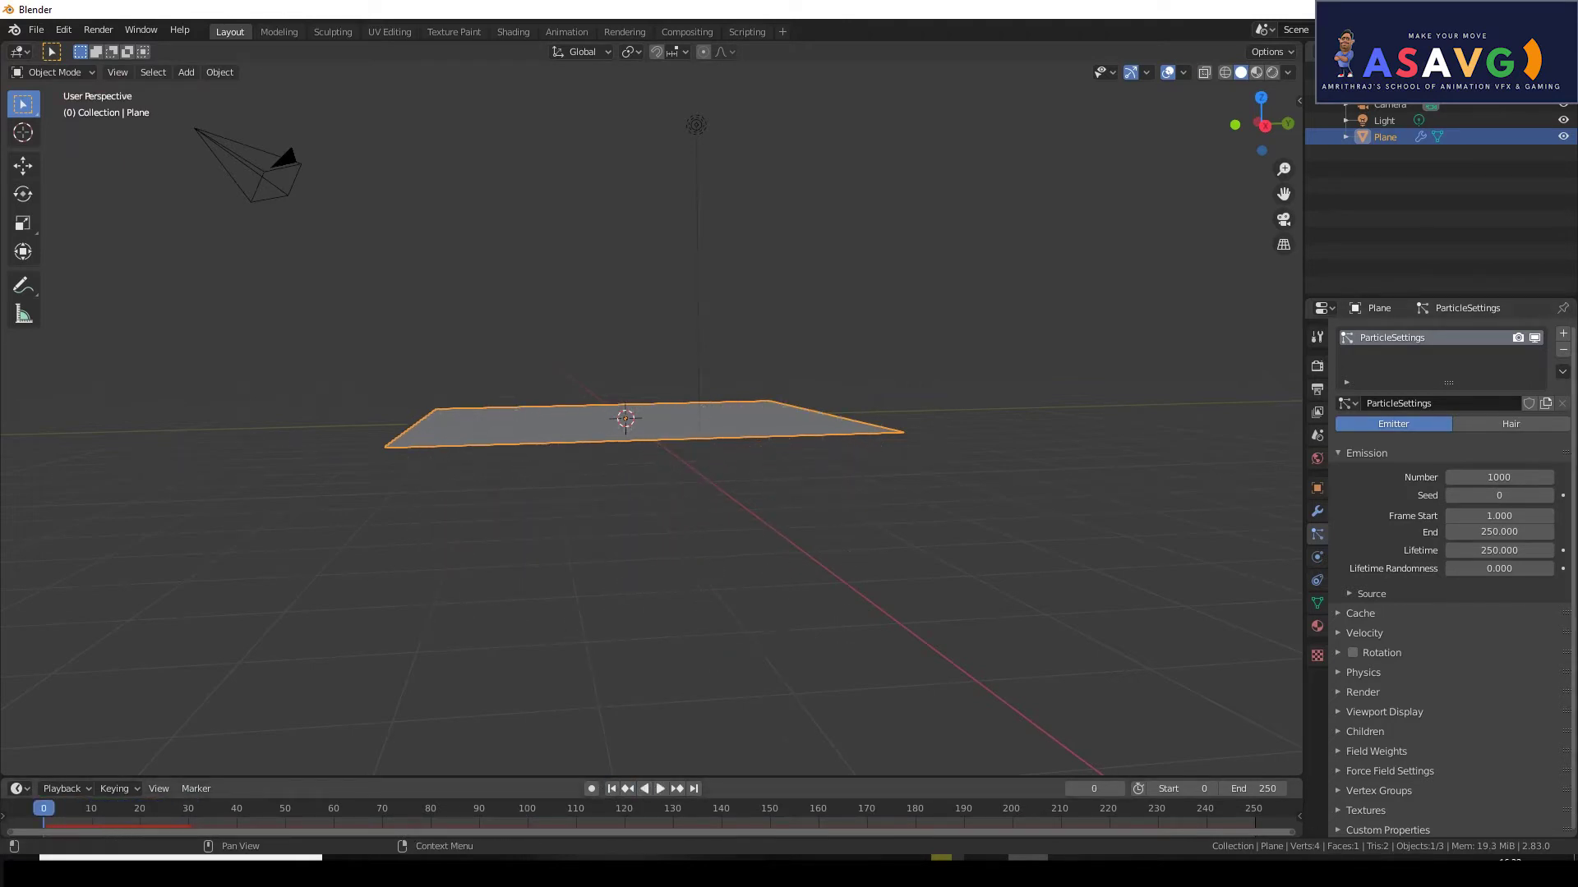
click(661, 790)
drag(69, 813, 42, 814)
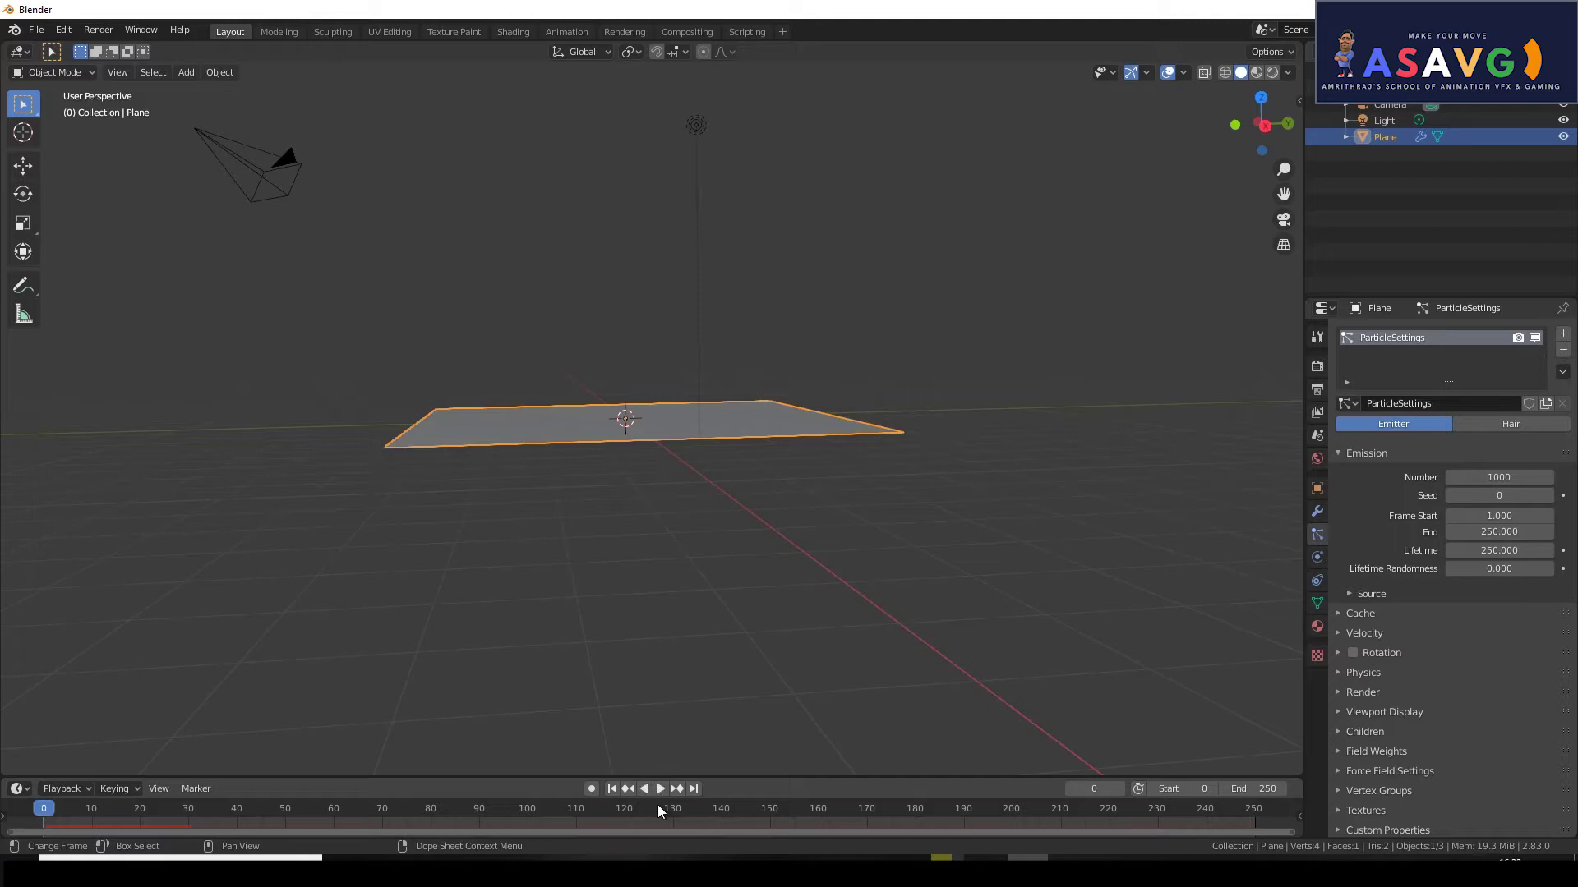
click(658, 789)
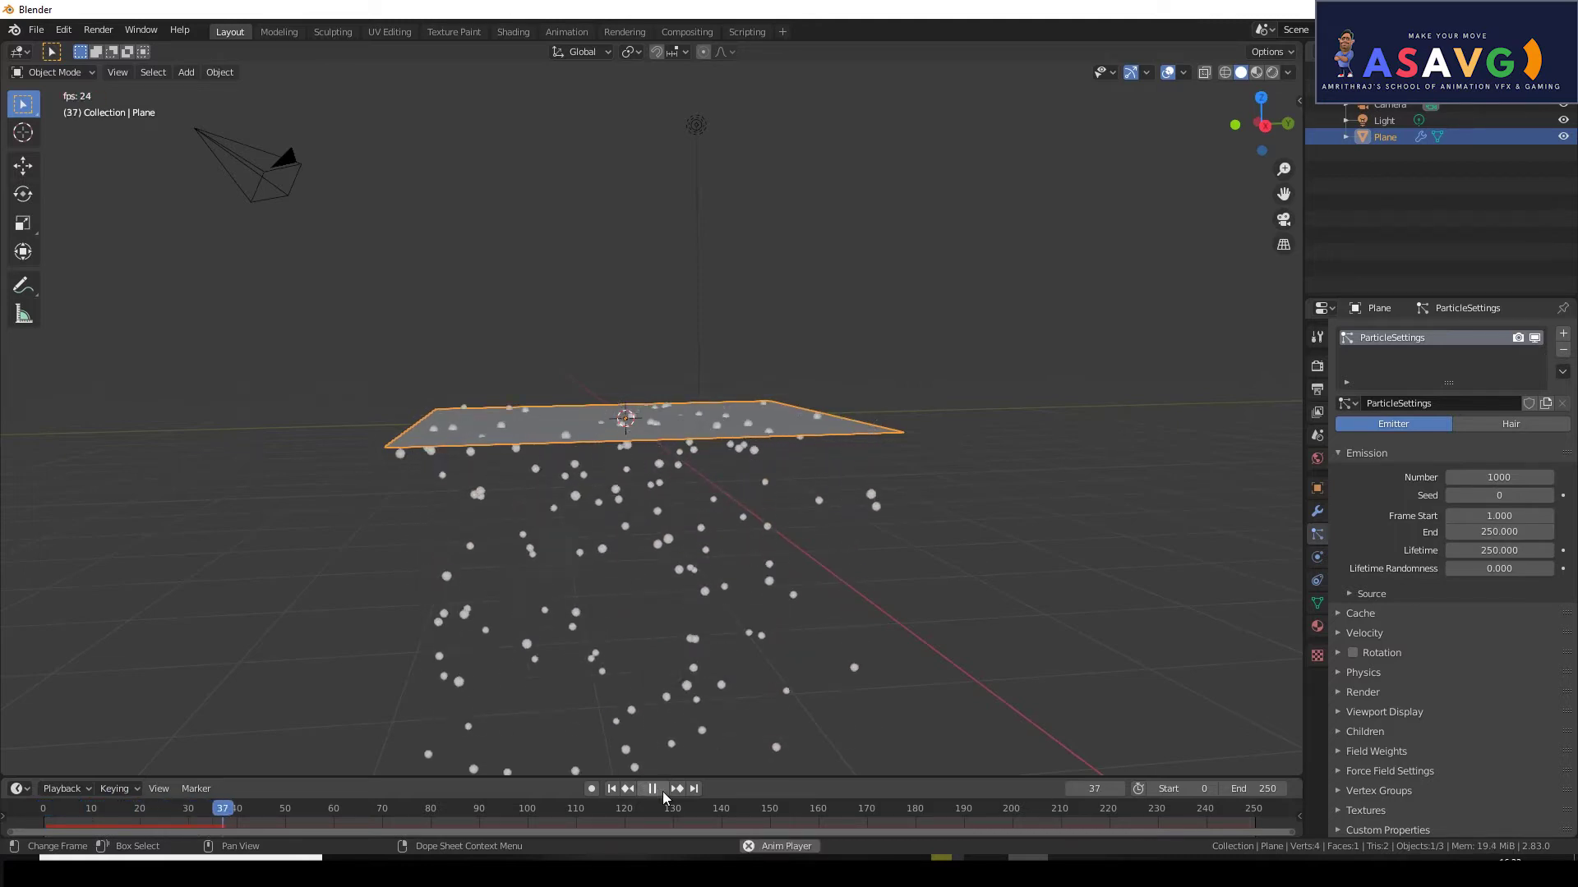
click(653, 790)
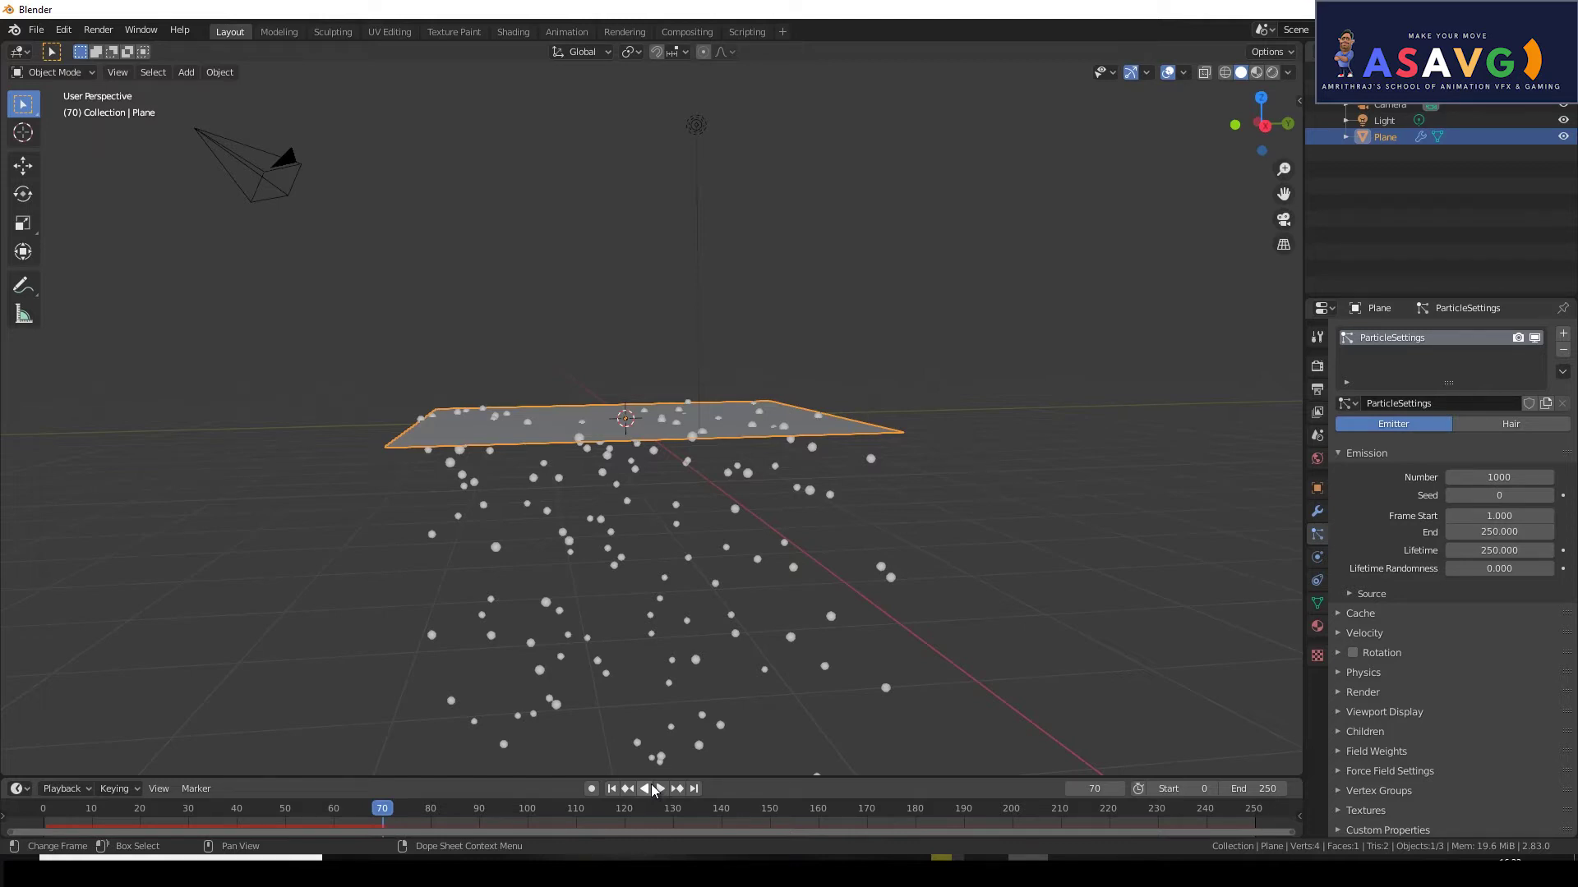
Set the Gravity field weight of the plane's particle system to -1.
scroll(1495, 768, down, 1)
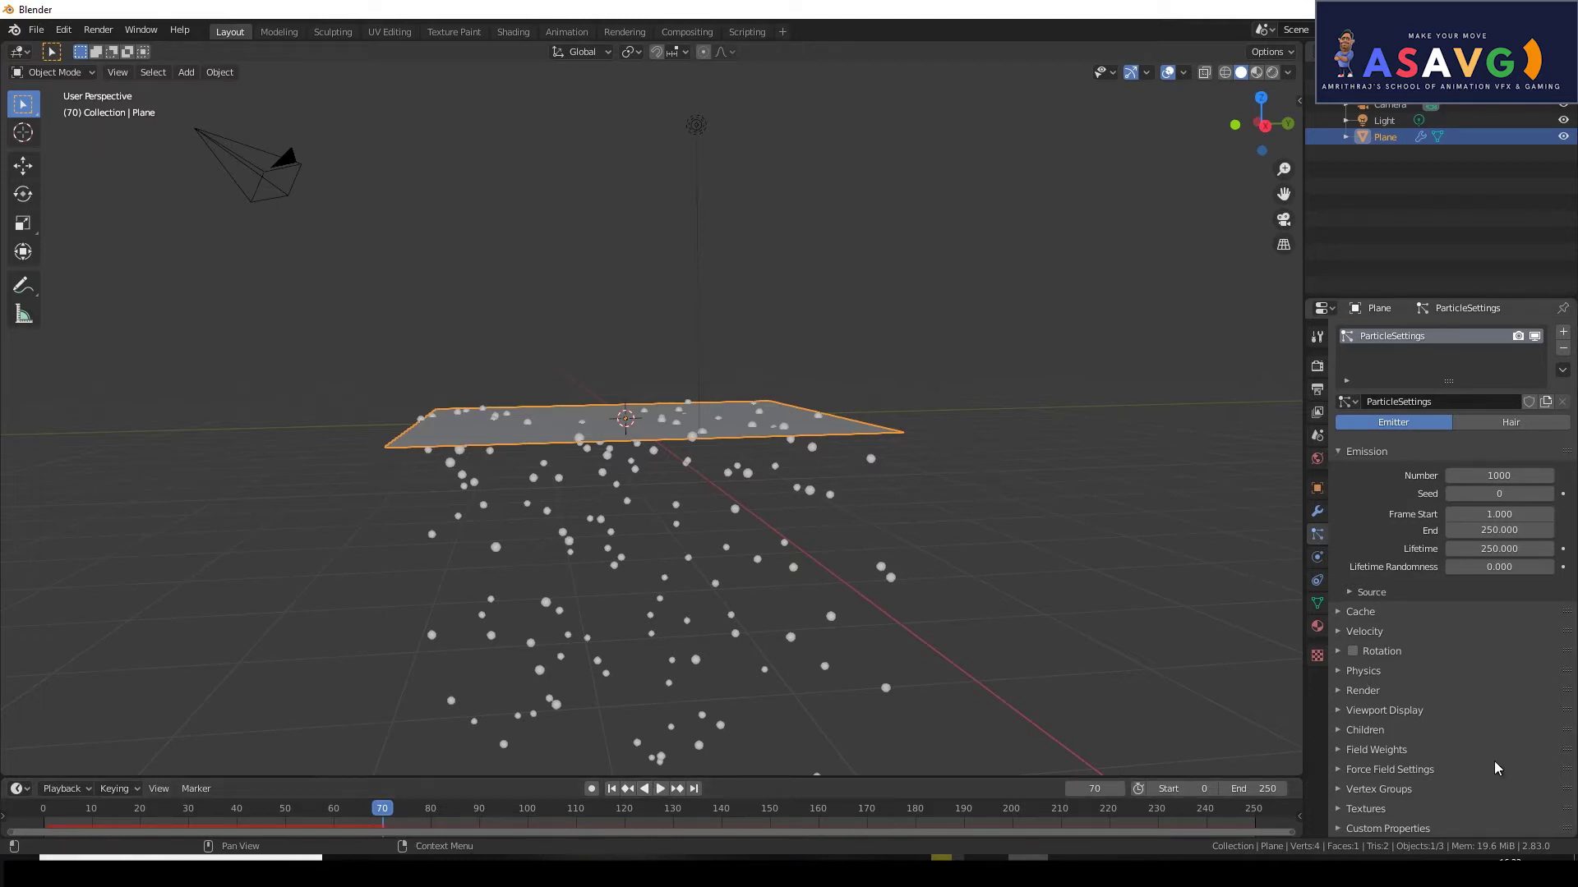
click(1338, 751)
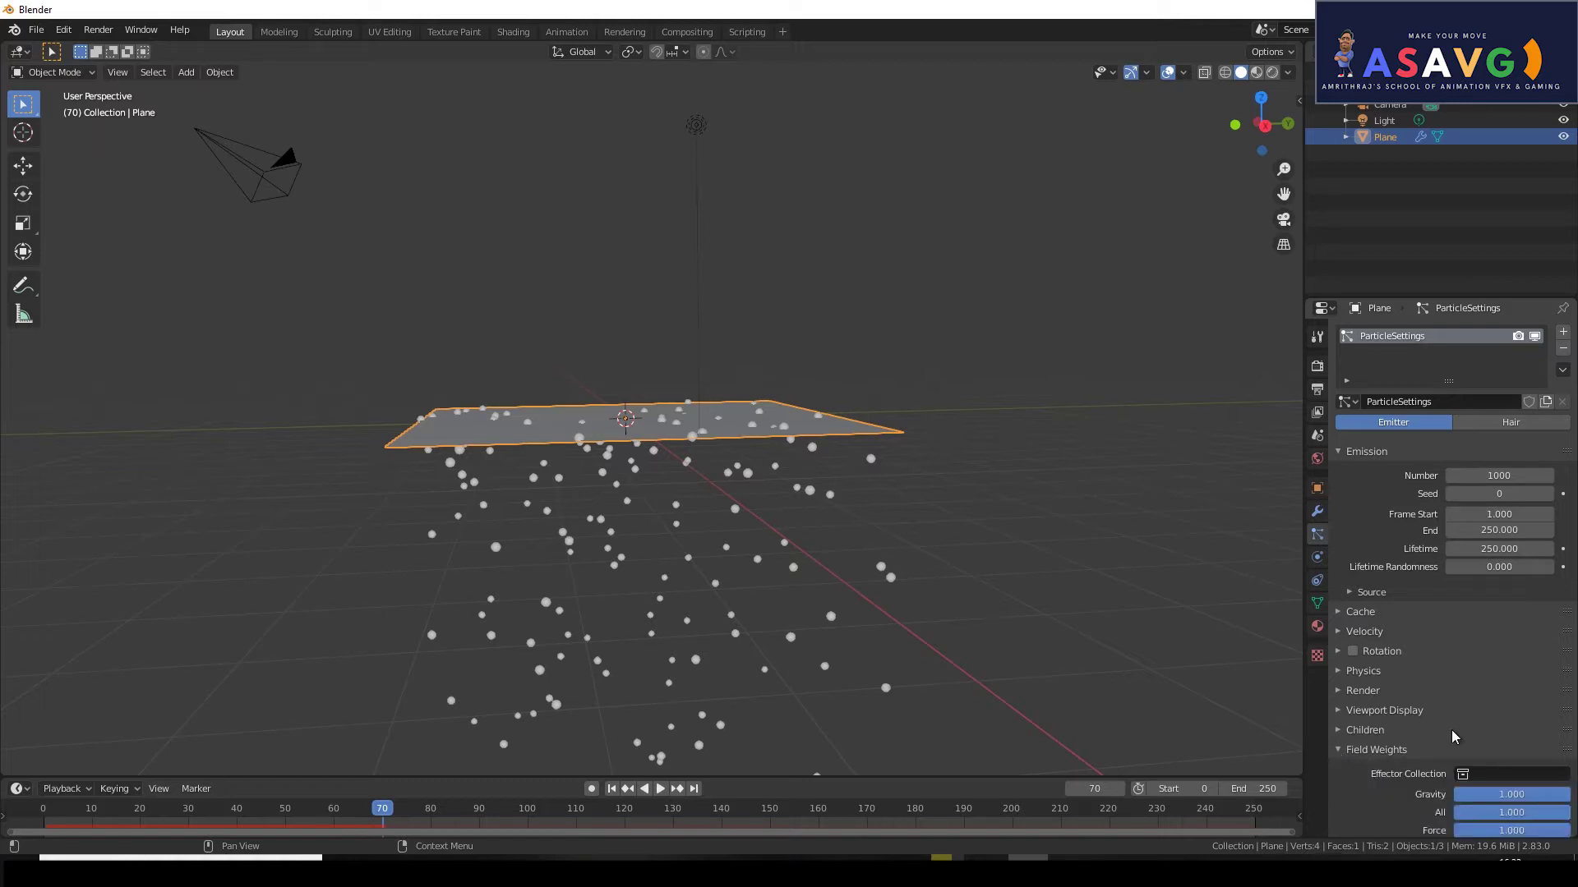
scroll(1487, 687, down, 2)
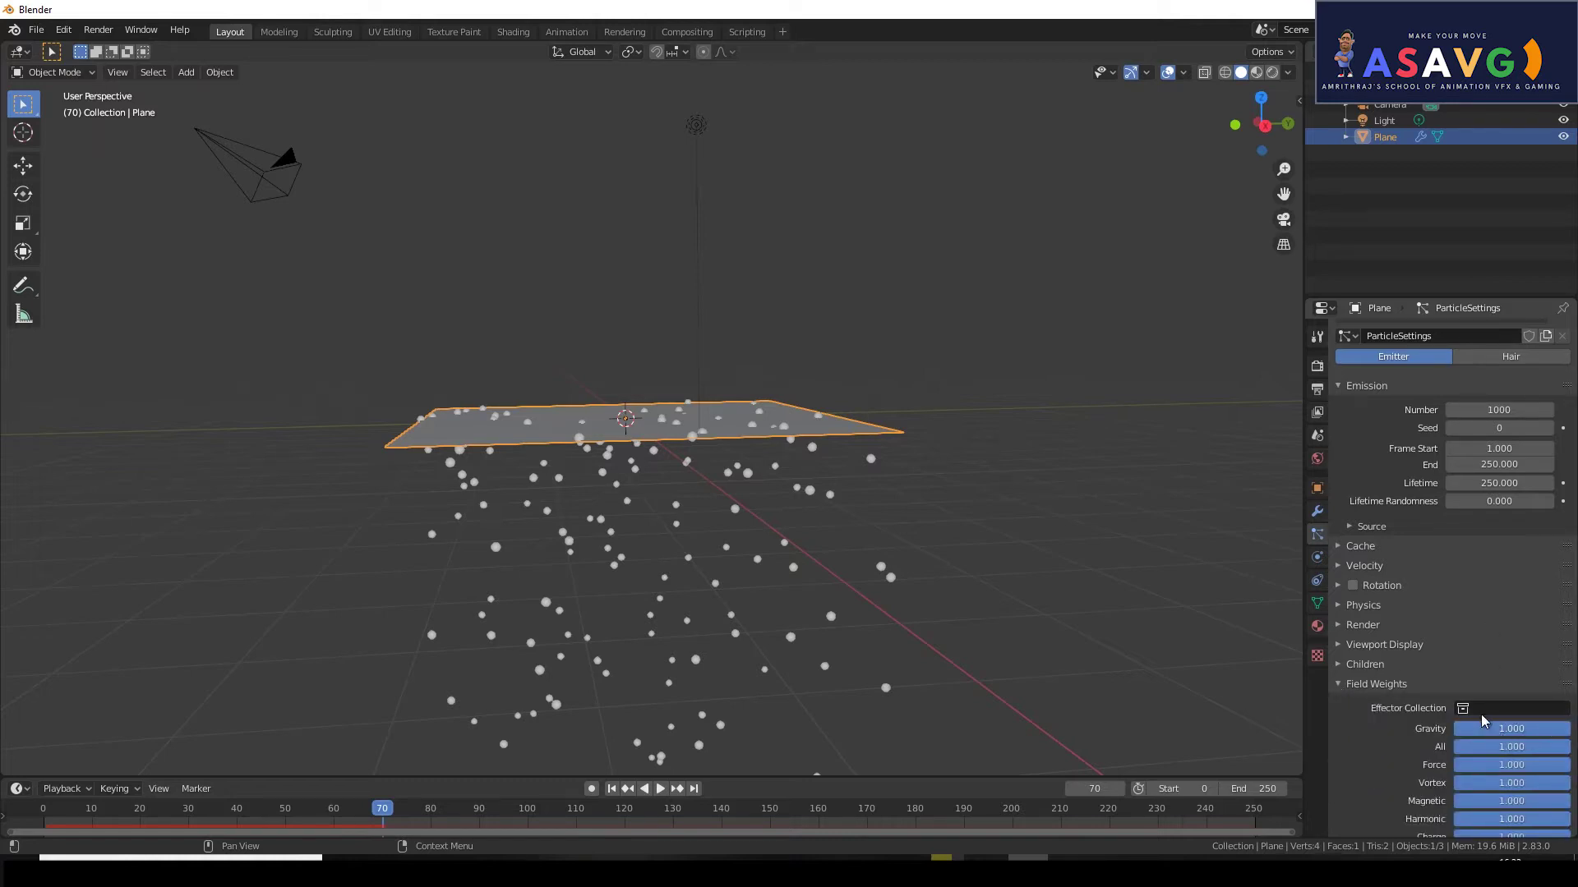
scroll(1525, 713, down, 4)
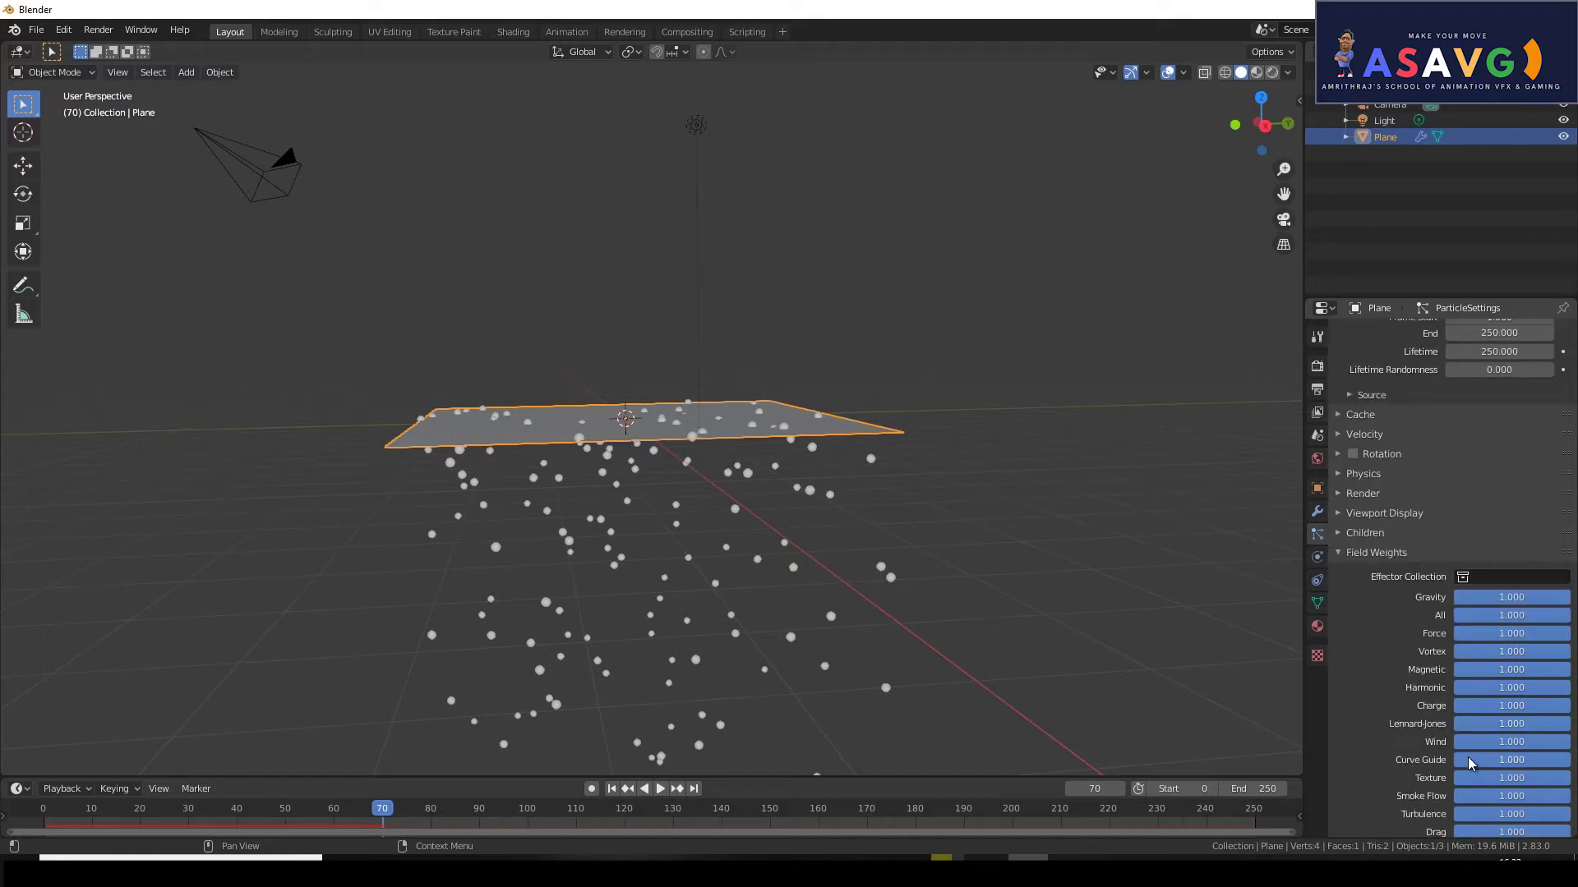
scroll(1469, 763, down, 3)
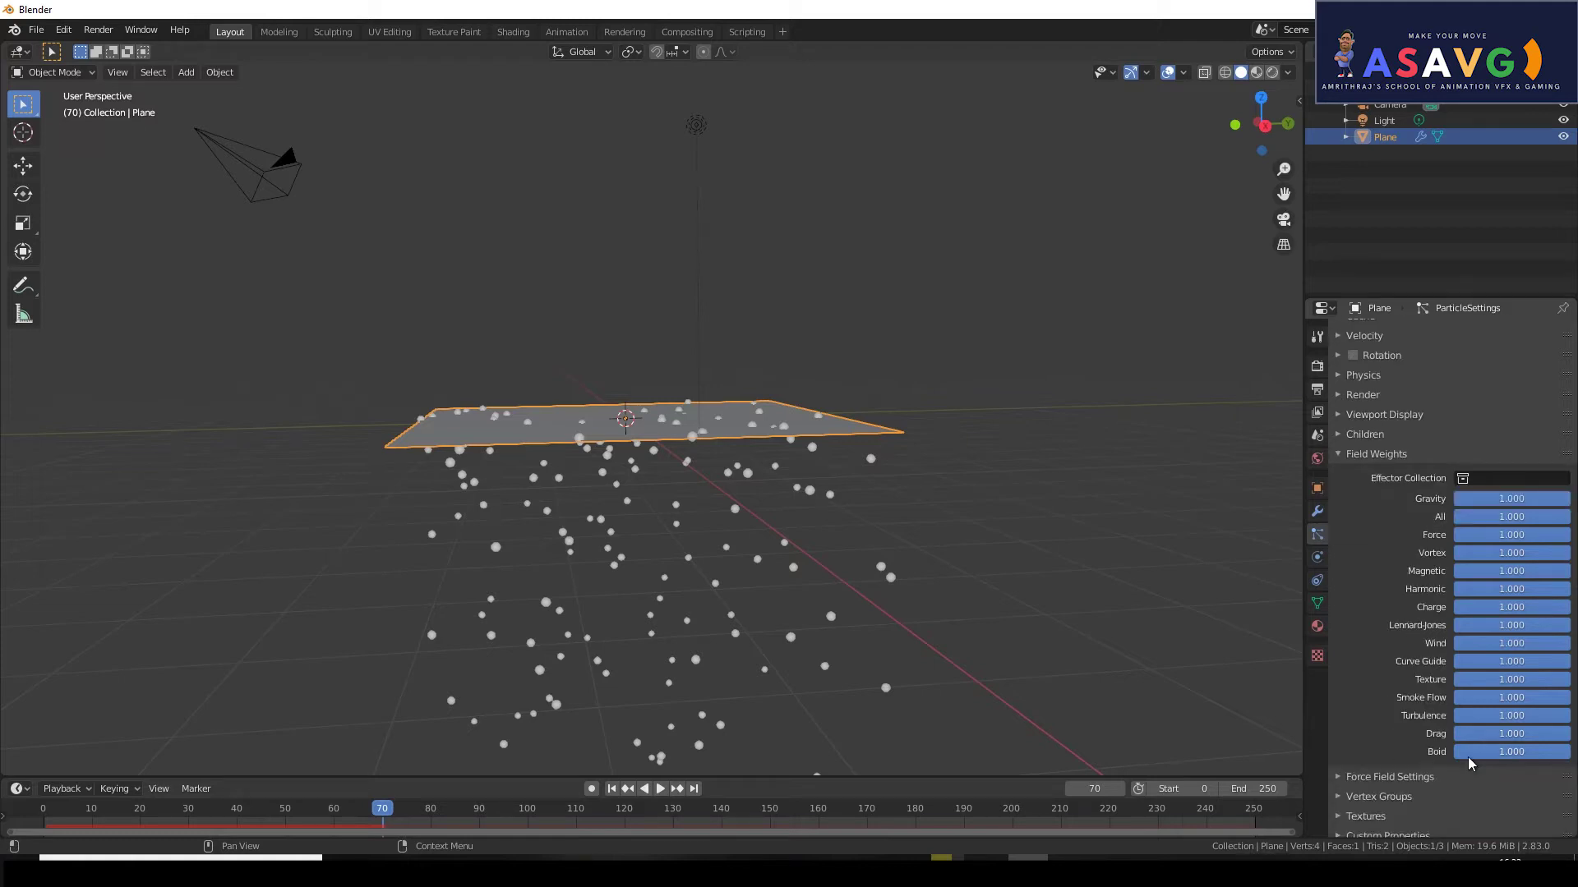
scroll(1470, 762, up, 3)
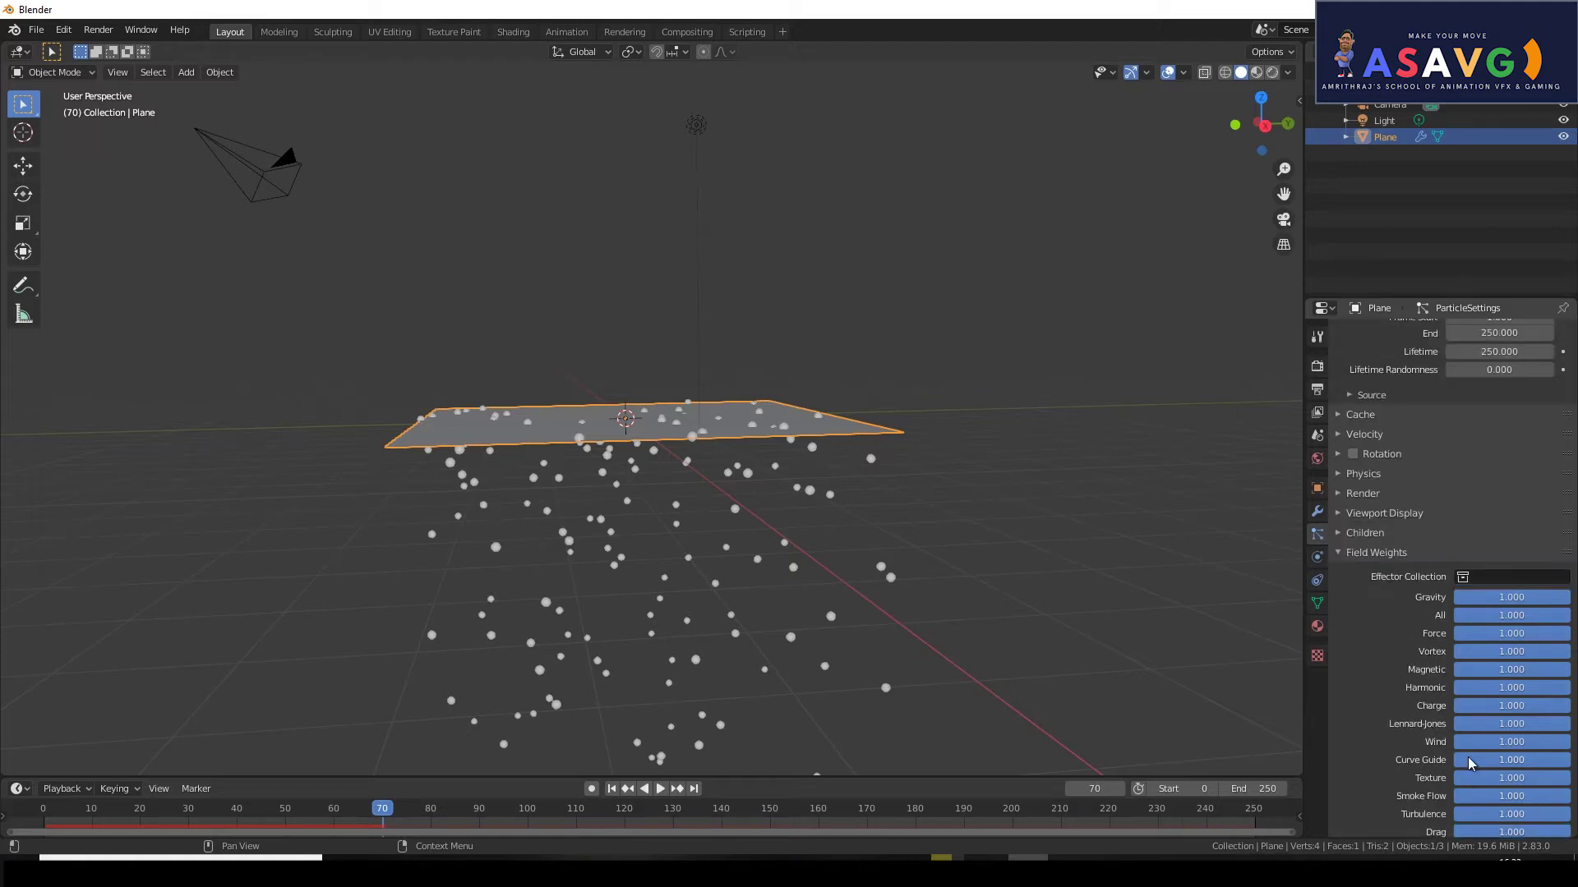
click(1514, 598)
text(-1)
key(Return)
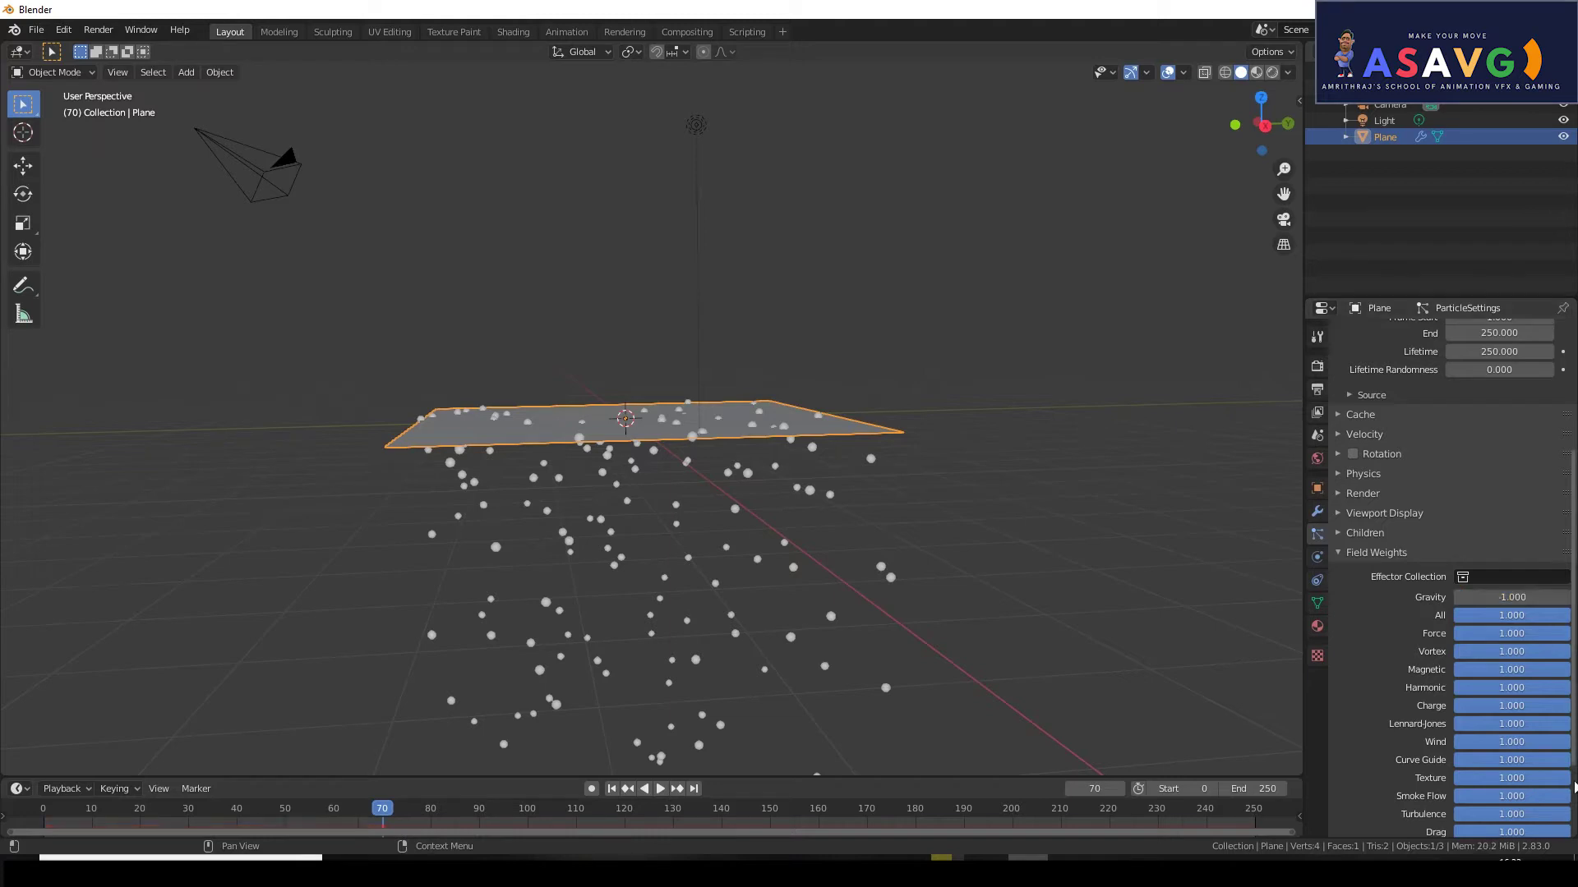
Play the animation from the start twice to check the particle motion, and return to frame 0.
click(611, 790)
click(660, 789)
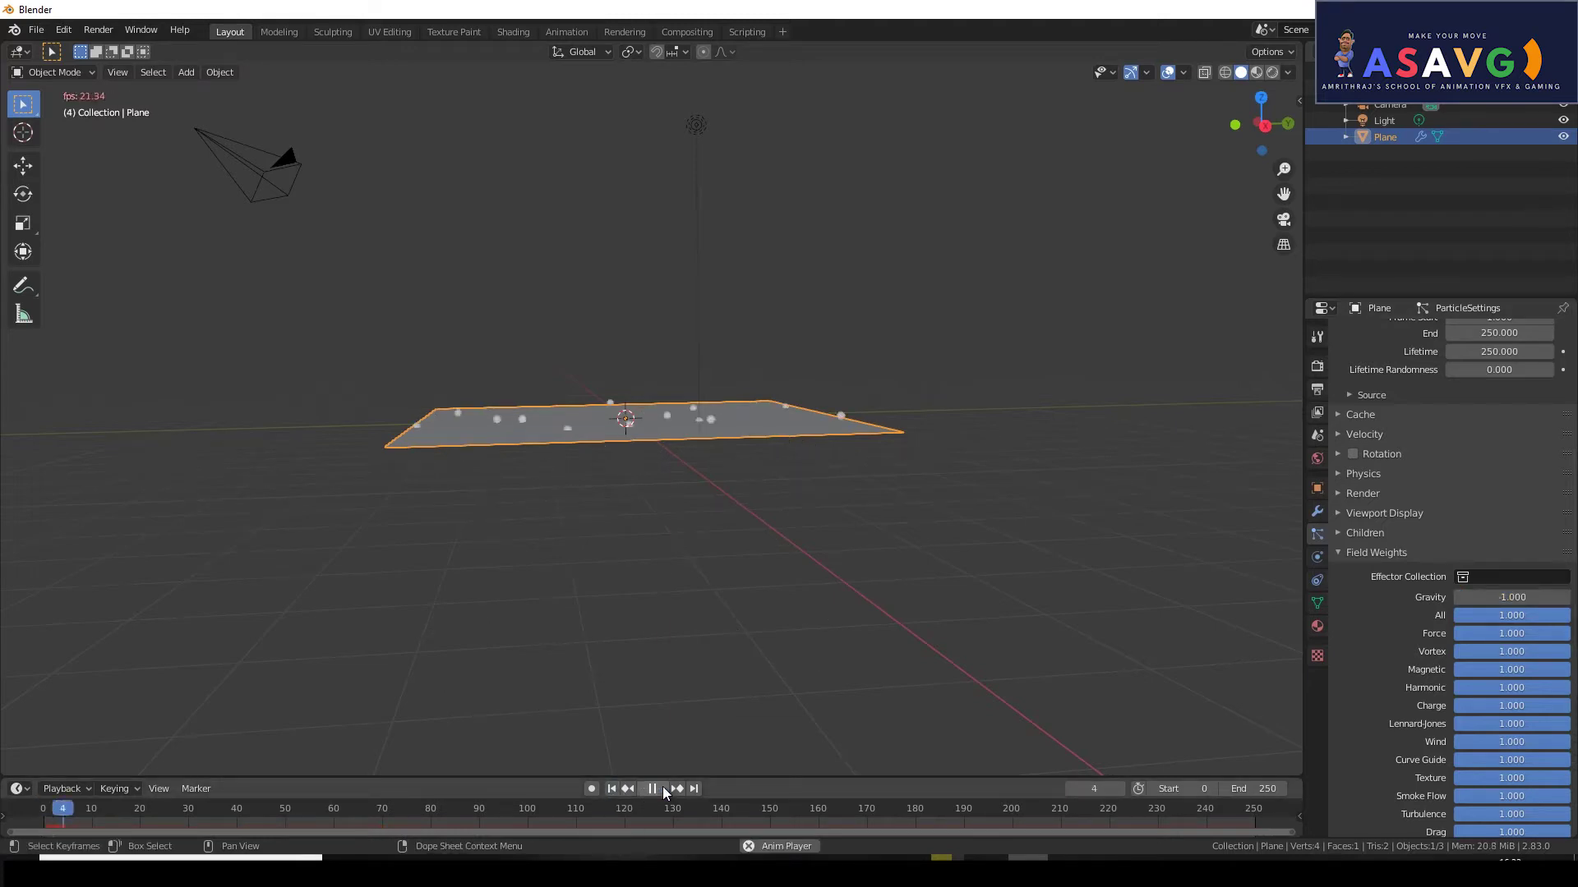
middle_drag(619, 541, 723, 550)
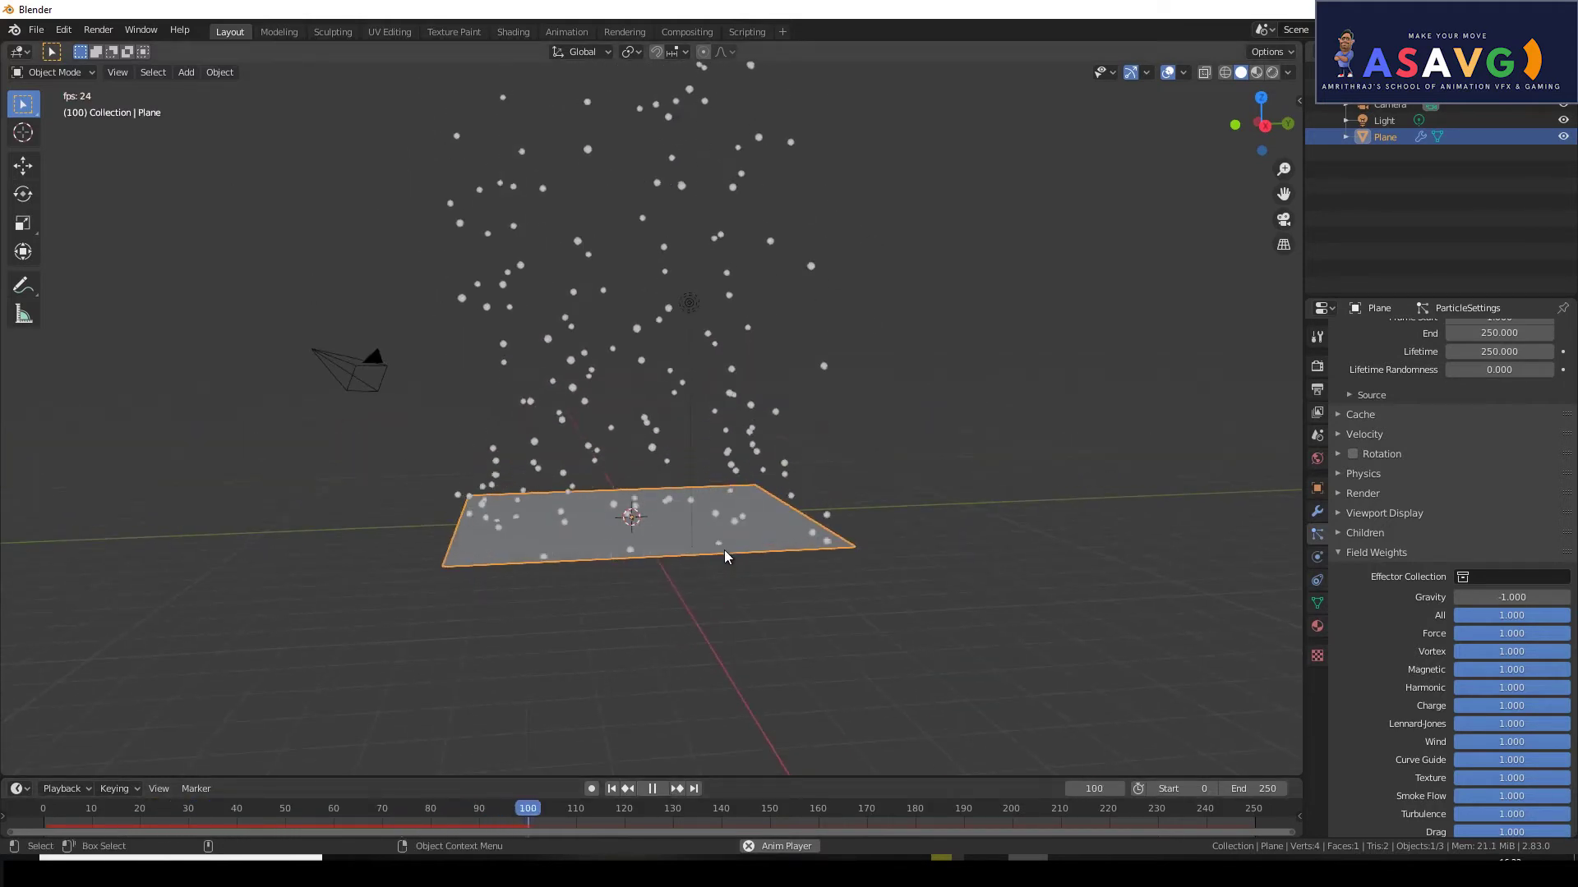
click(652, 789)
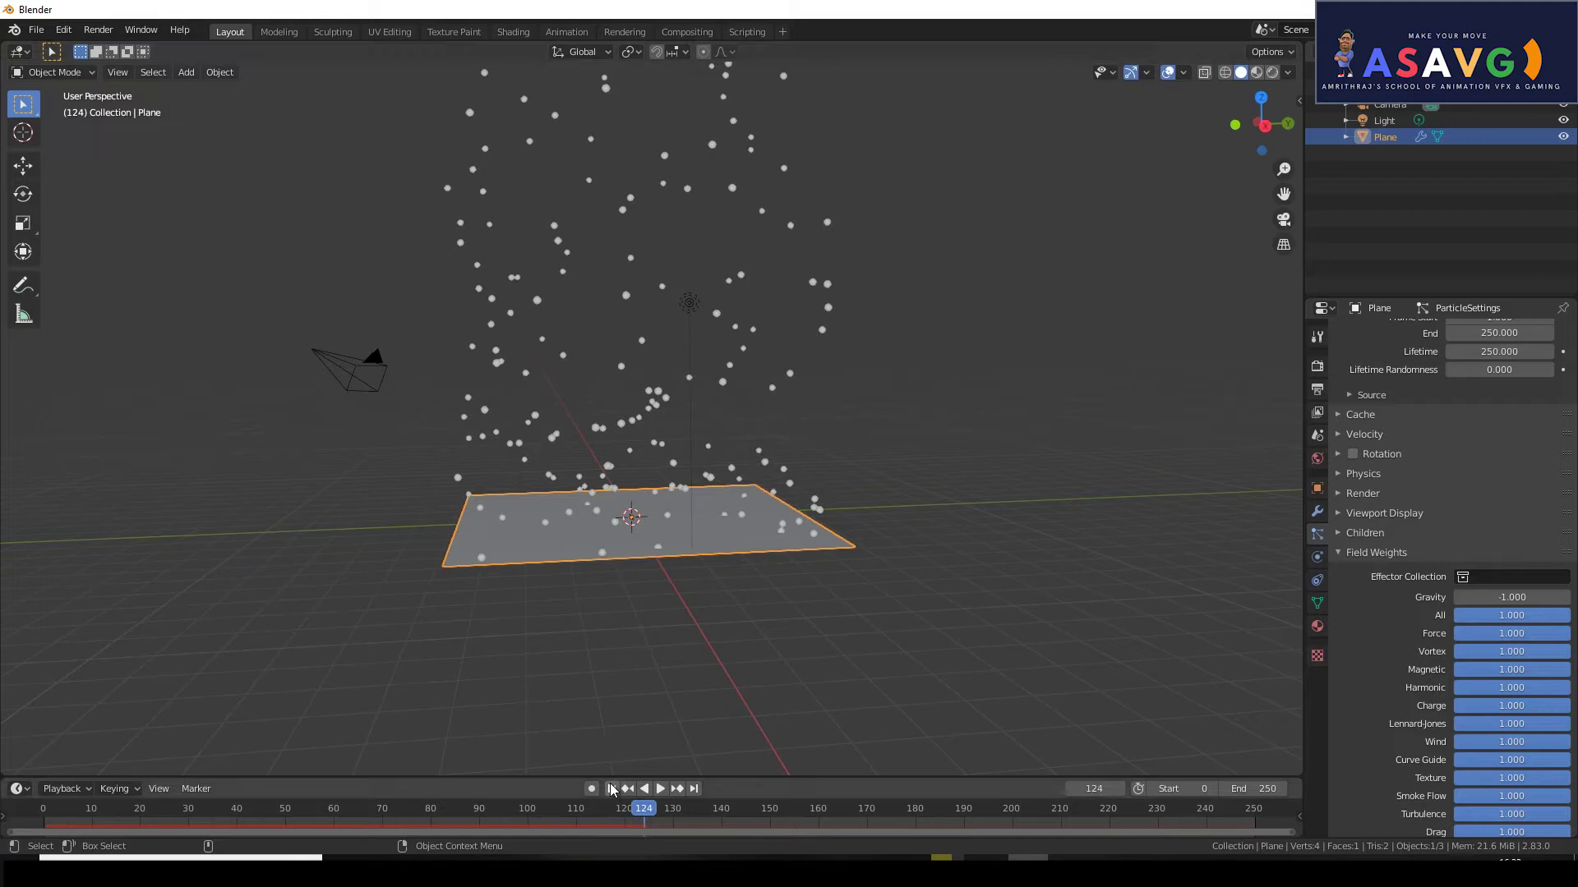
key(shift+Left)
click(654, 787)
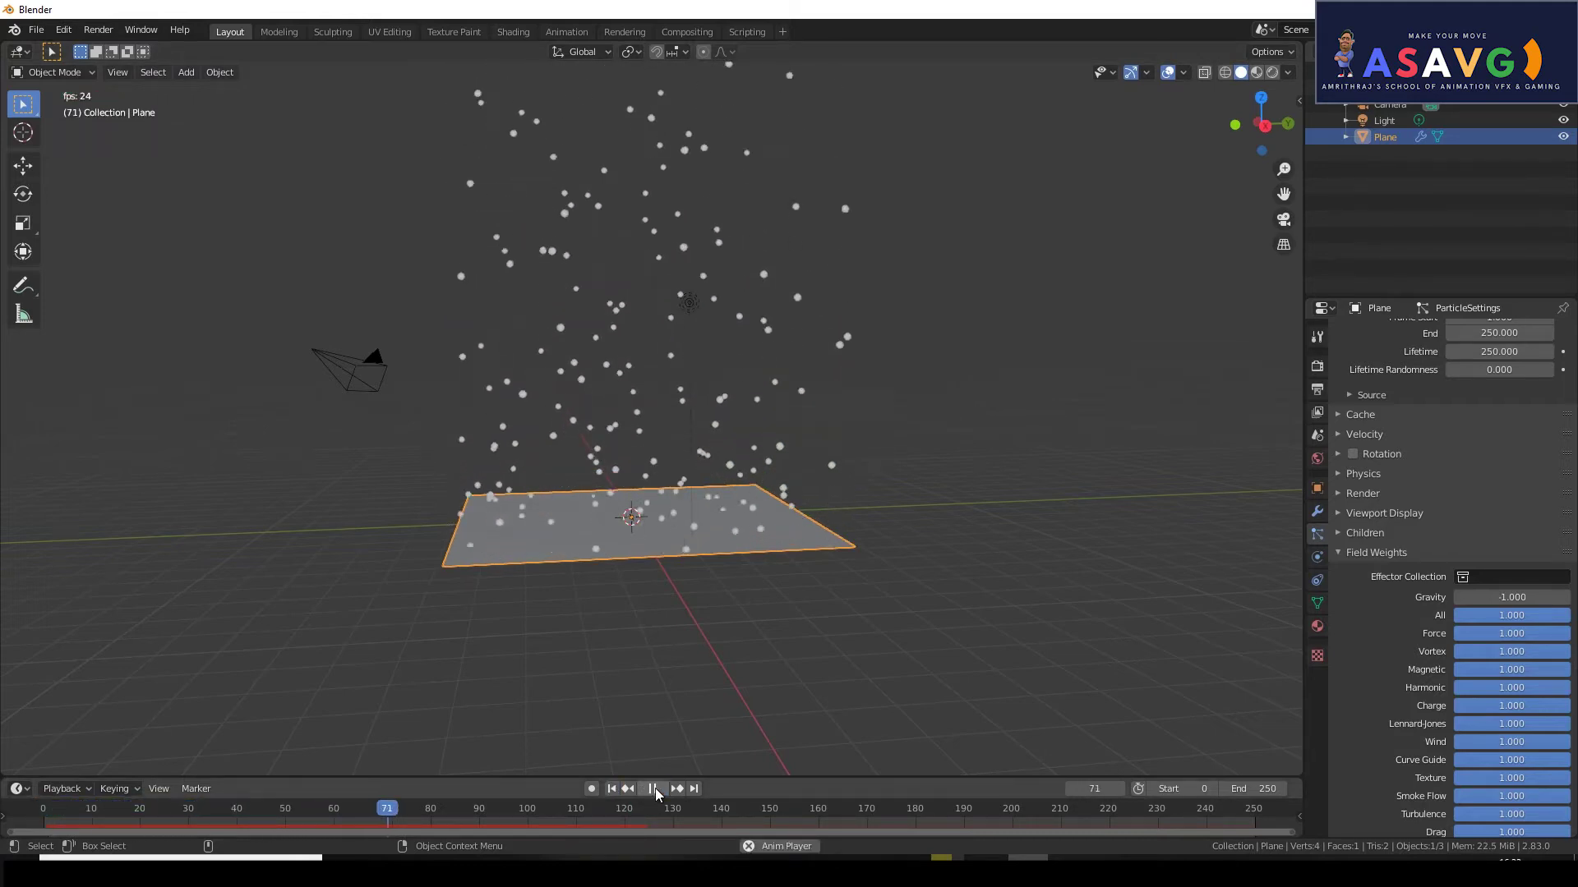
click(654, 787)
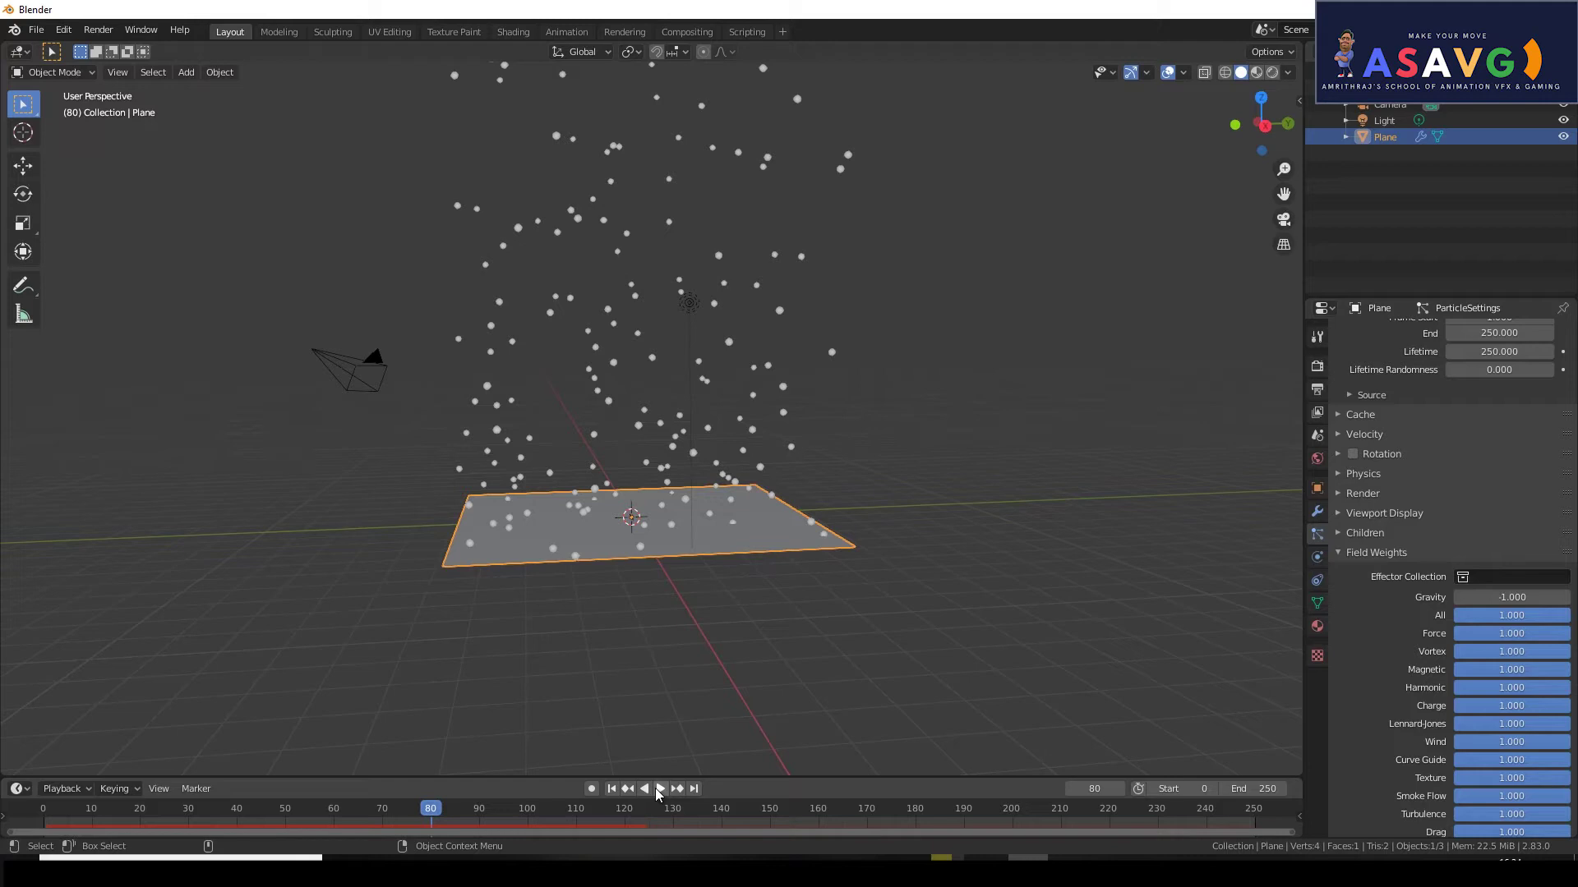
click(612, 789)
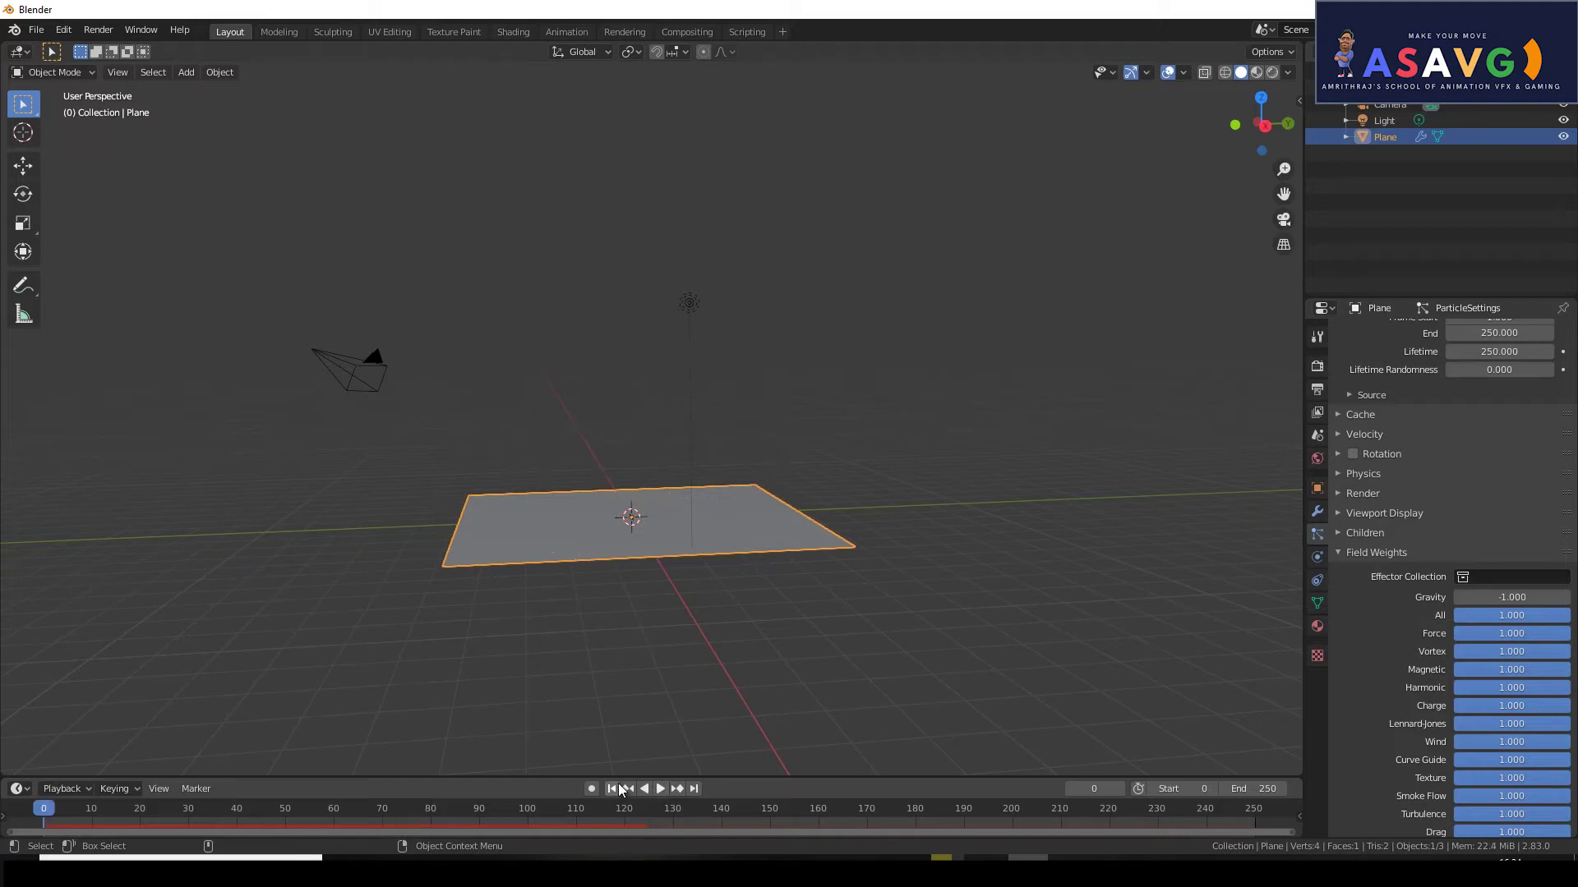
Play the animation to about frame 45, and look over the plane's constraint and particle settings.
click(660, 790)
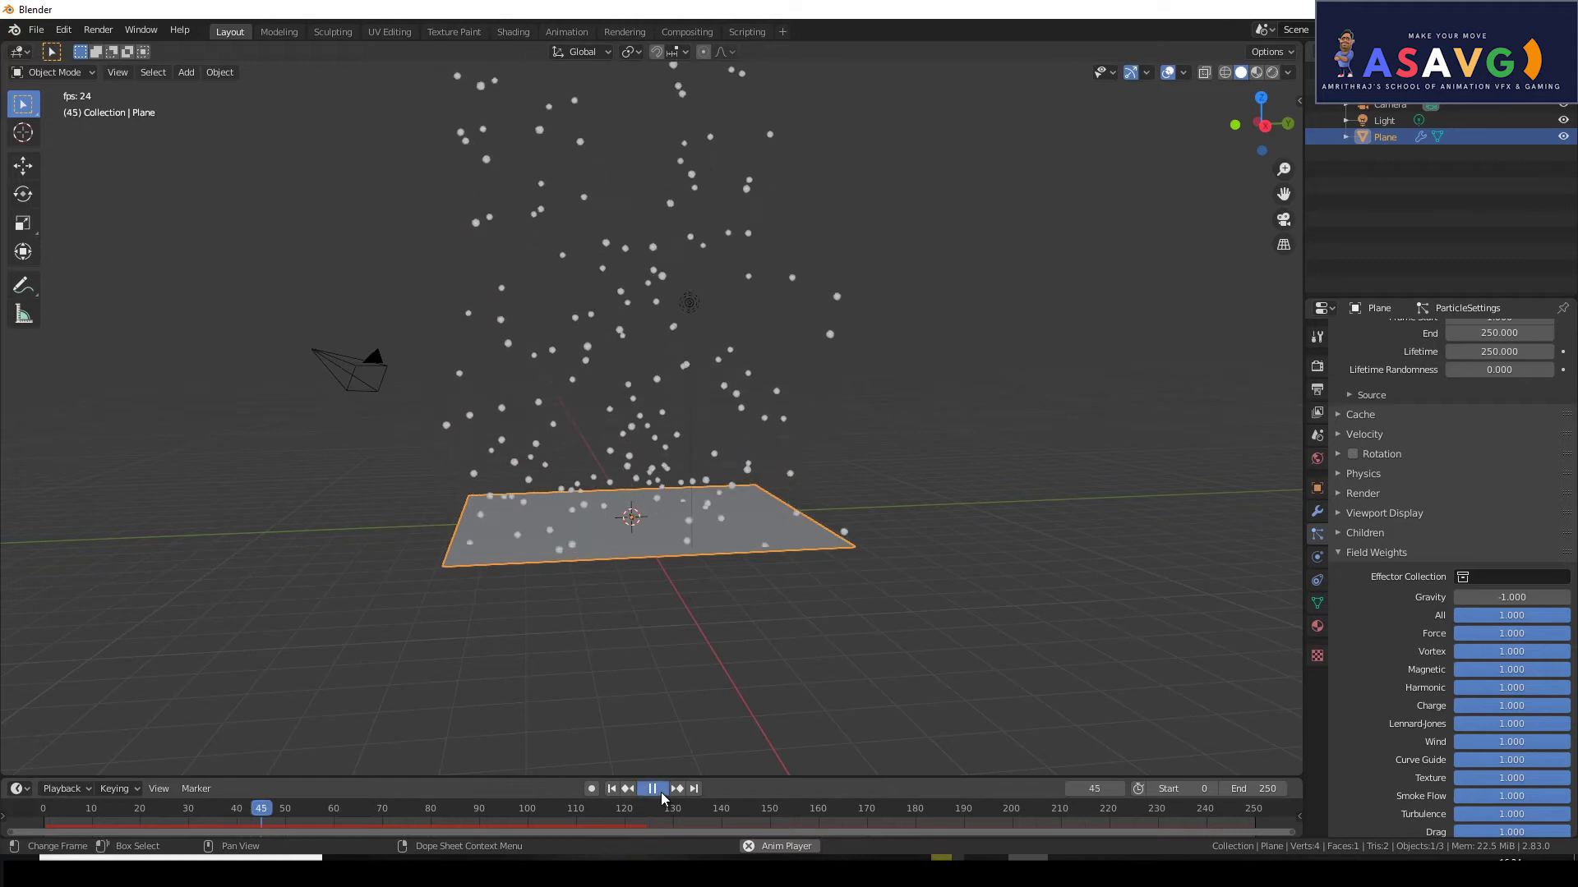
key(space)
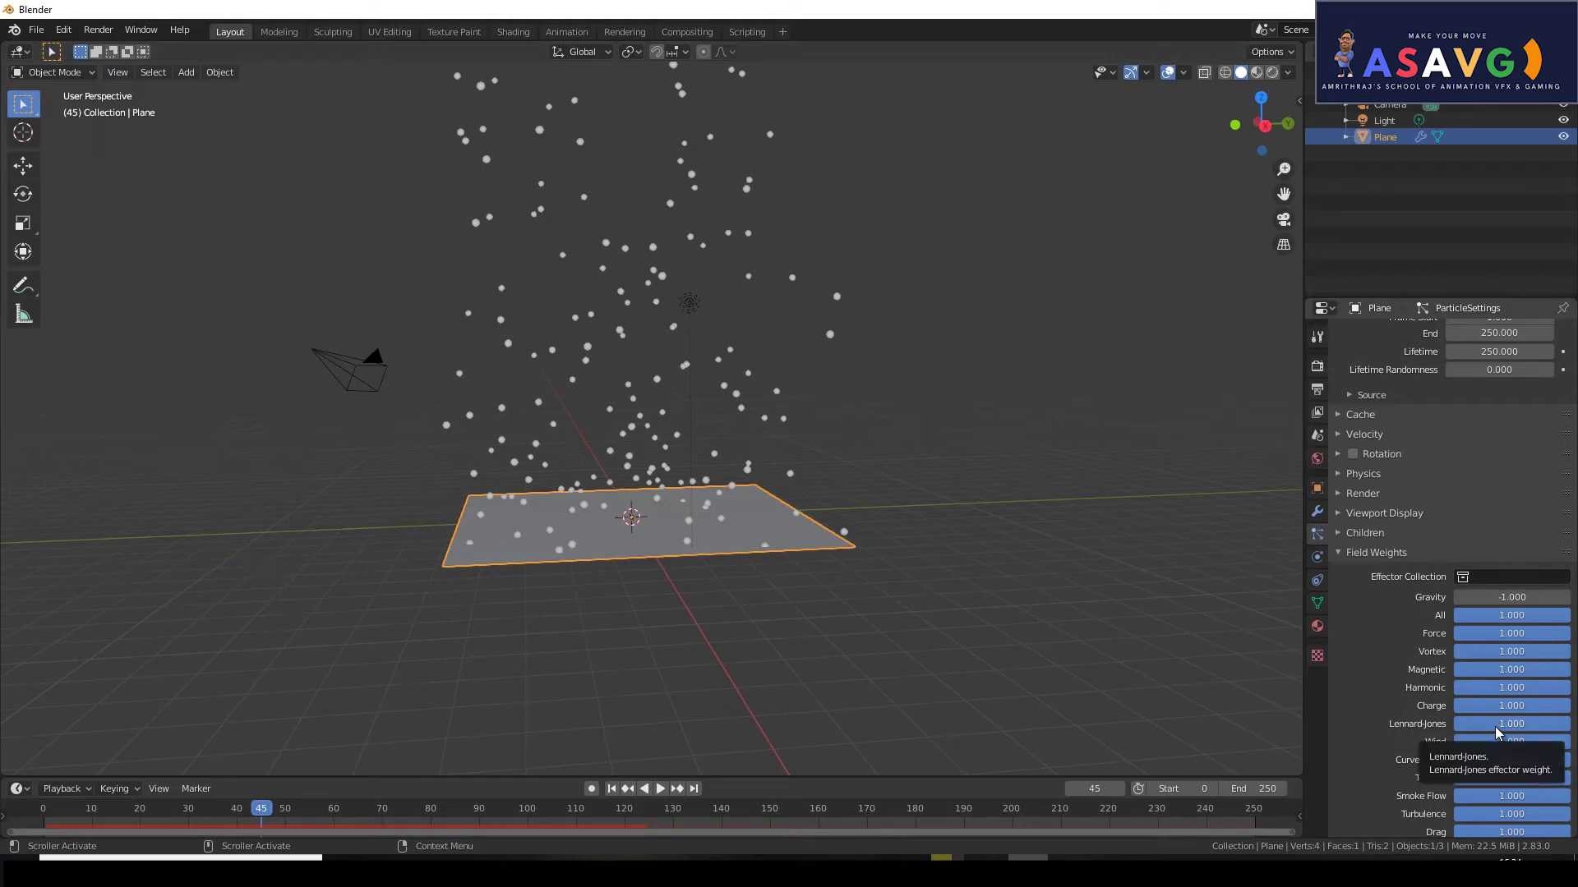
click(1317, 557)
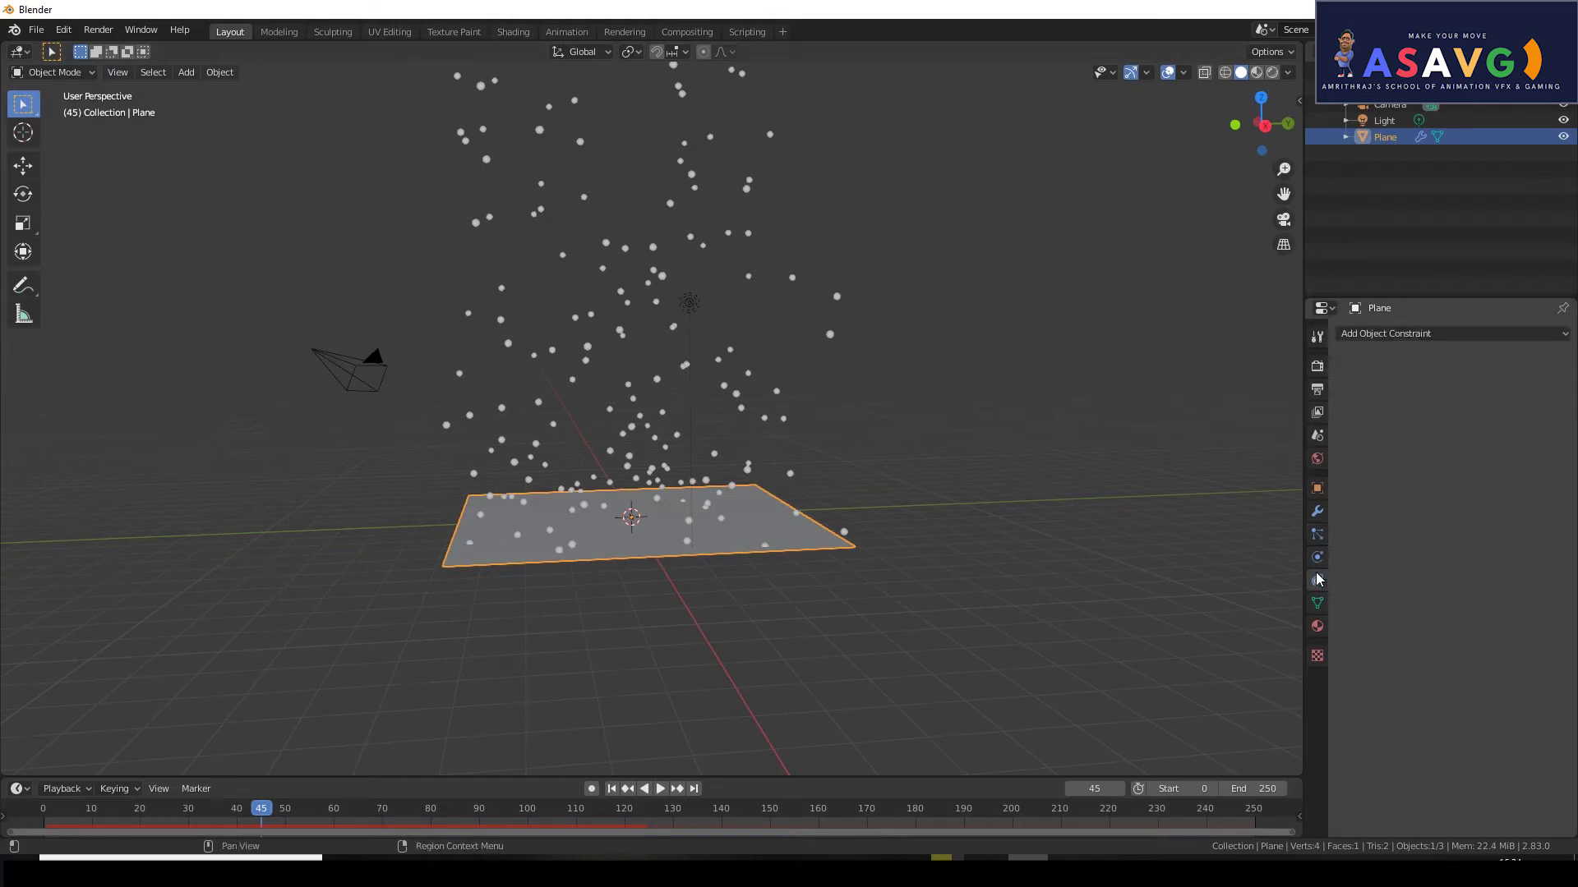
click(1316, 535)
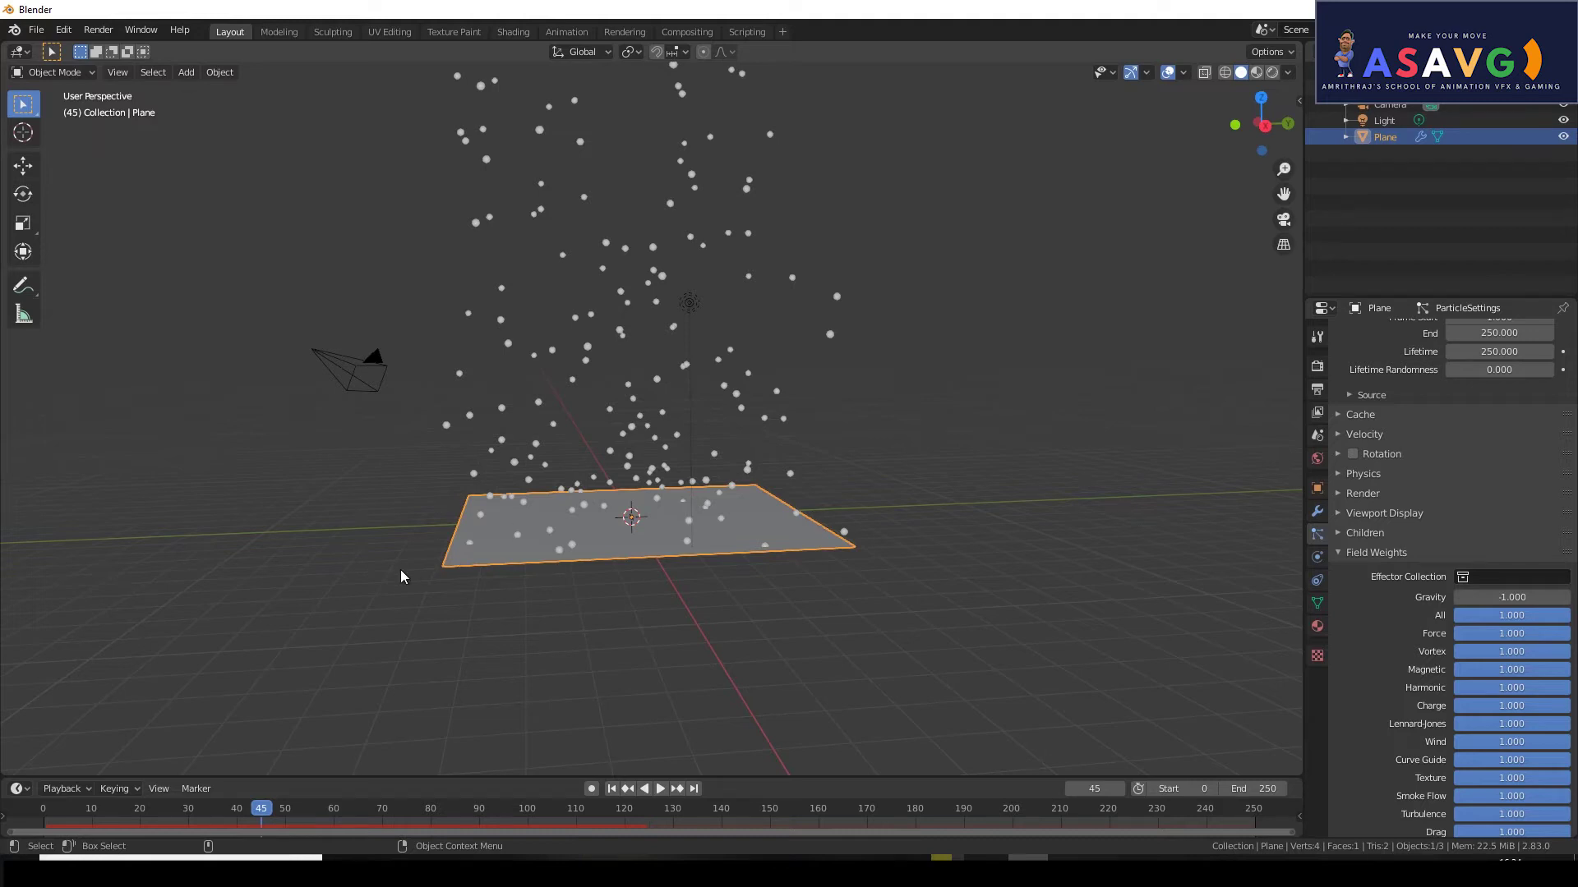
Add a Vortex force field at the centre of the plane.
middle_drag(530, 492, 536, 526)
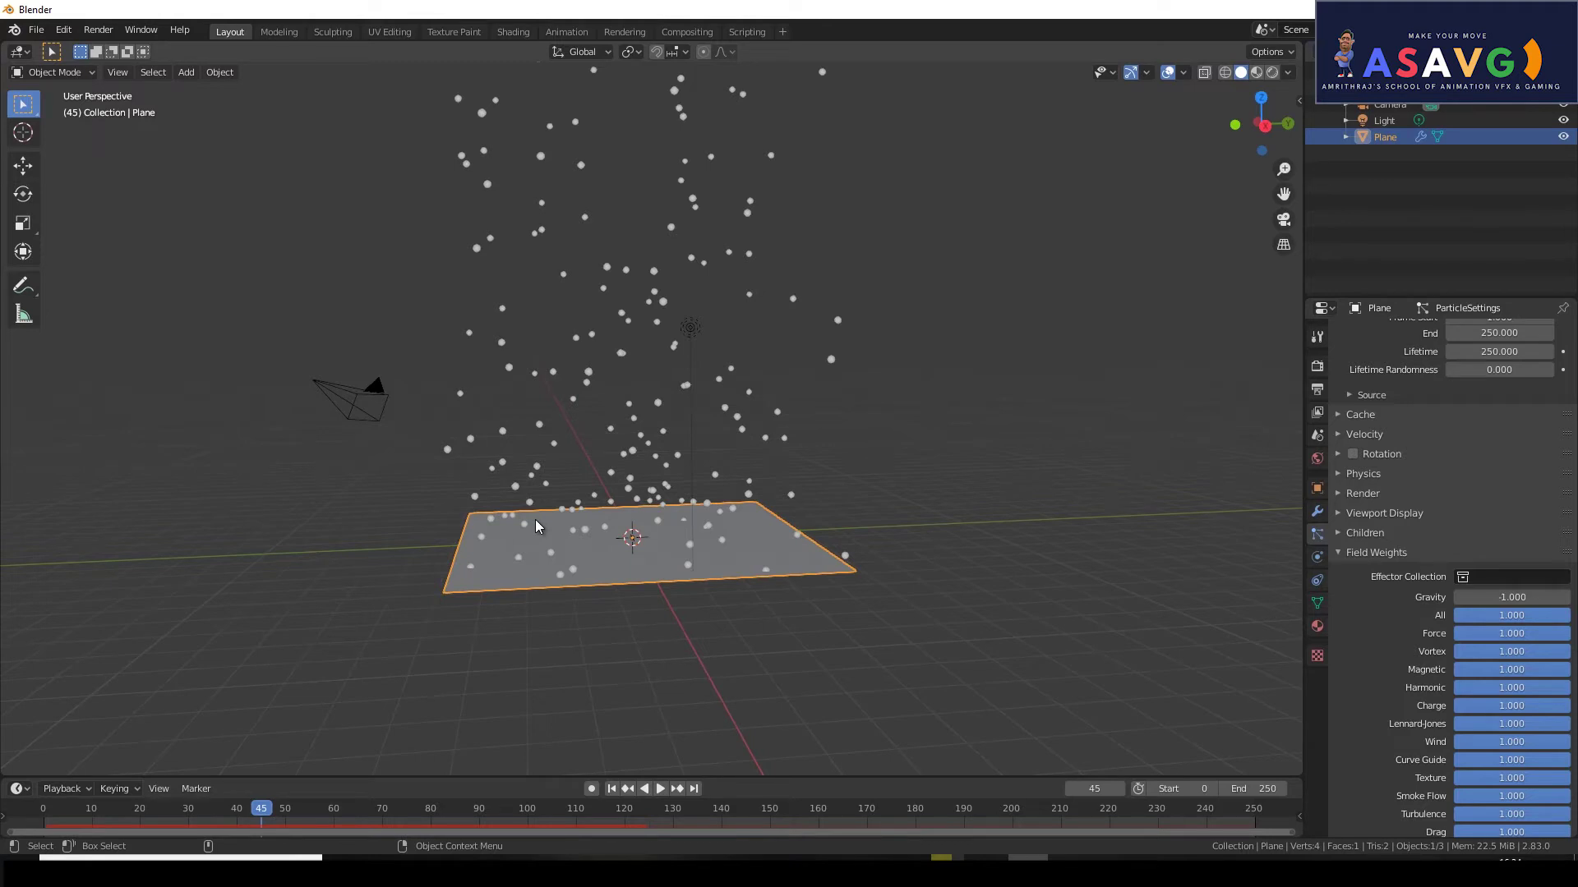
key(shift+a)
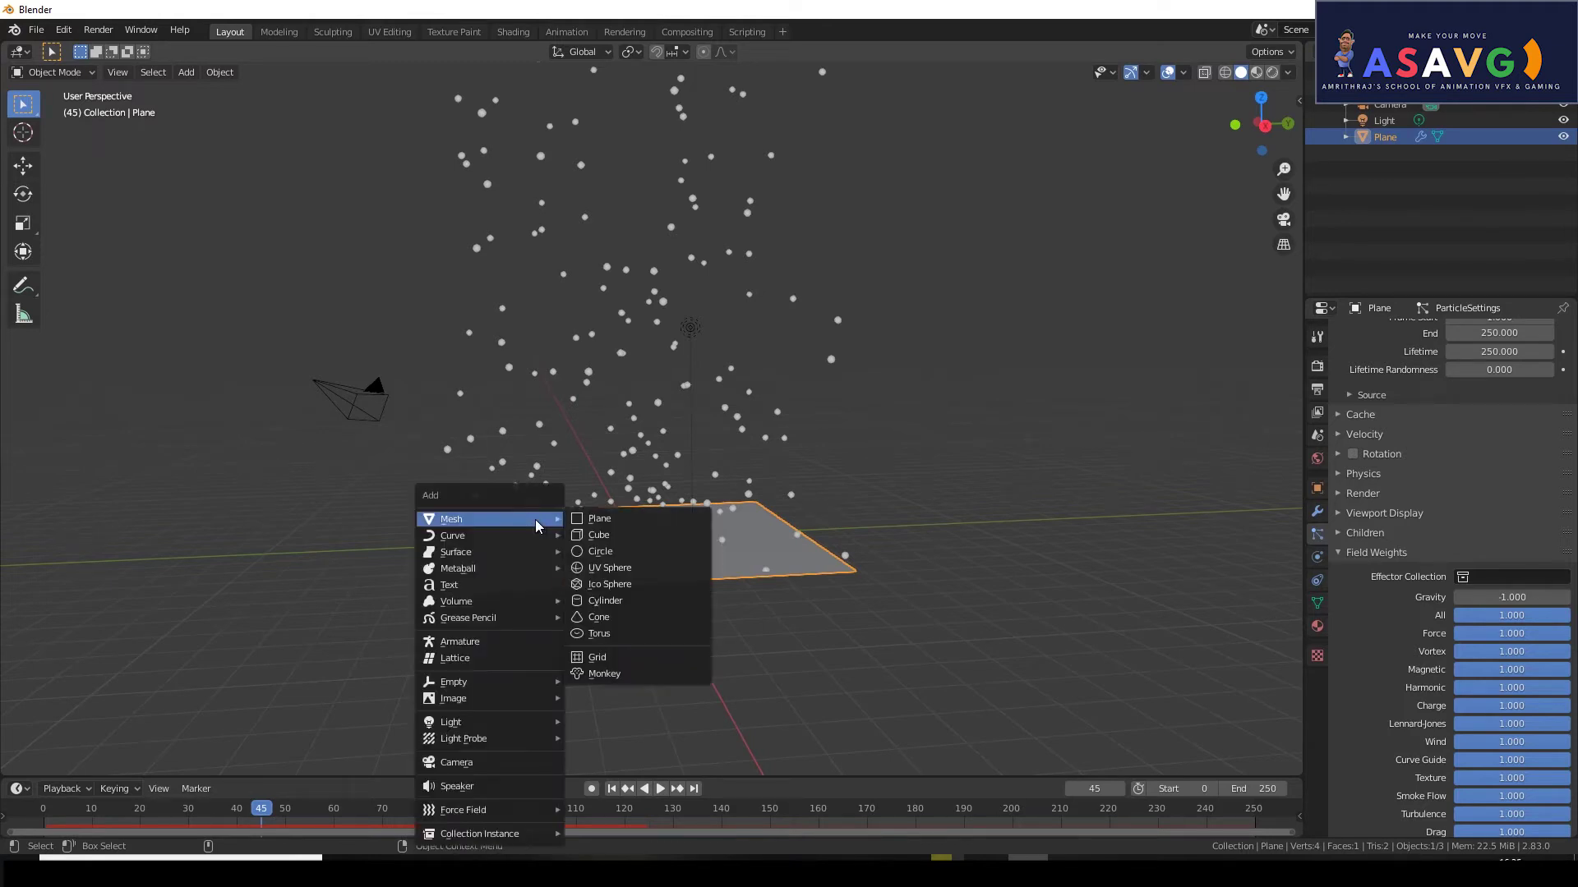
mouse_move(490, 812)
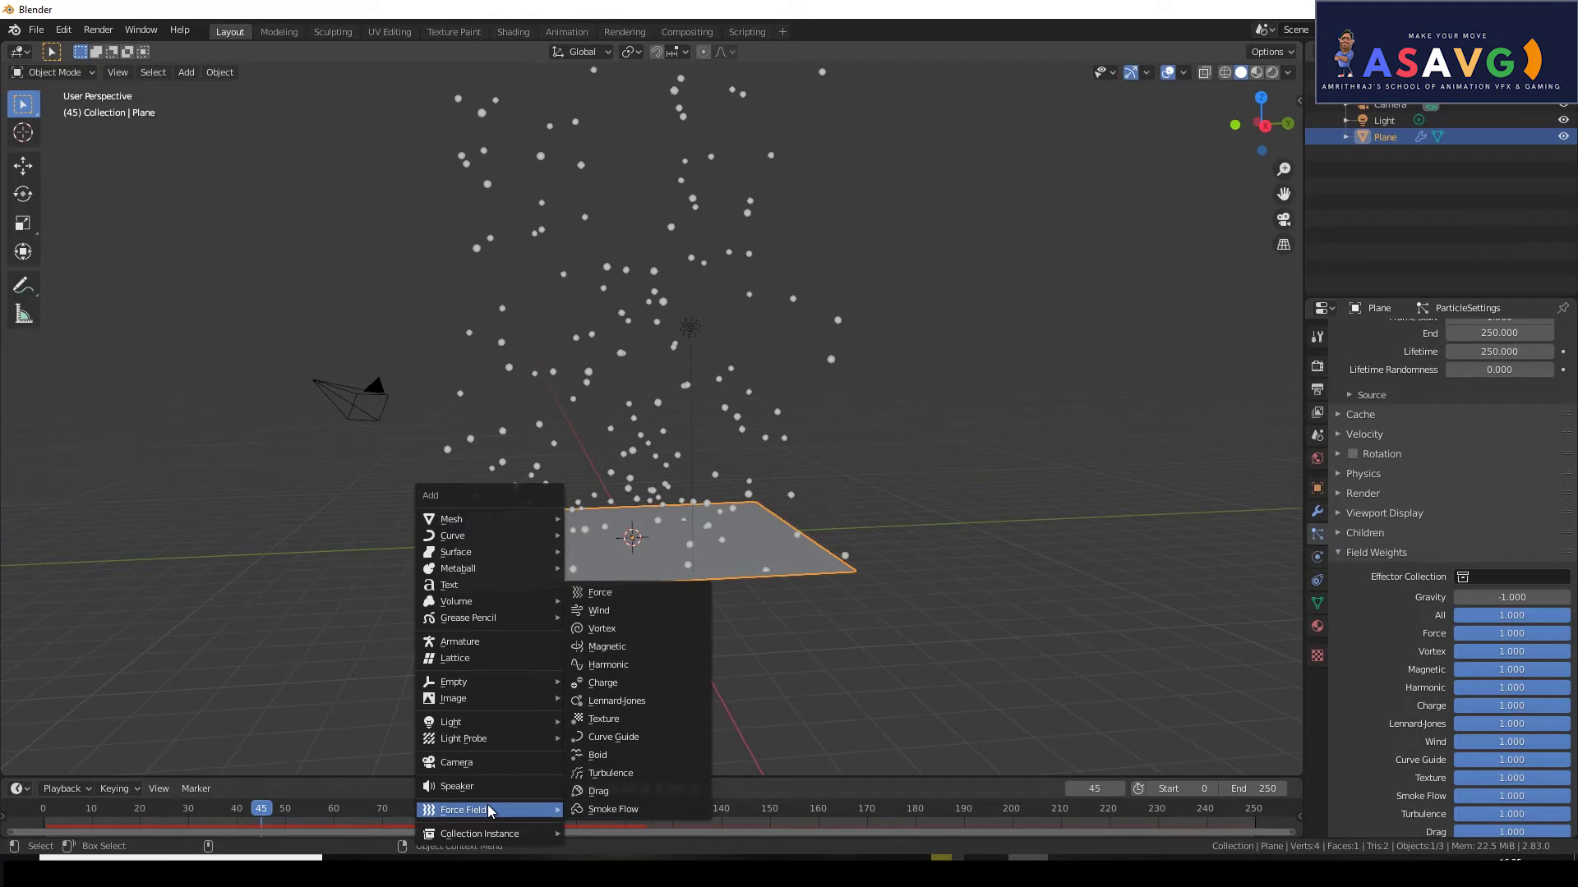
click(616, 629)
middle_drag(613, 579, 664, 585)
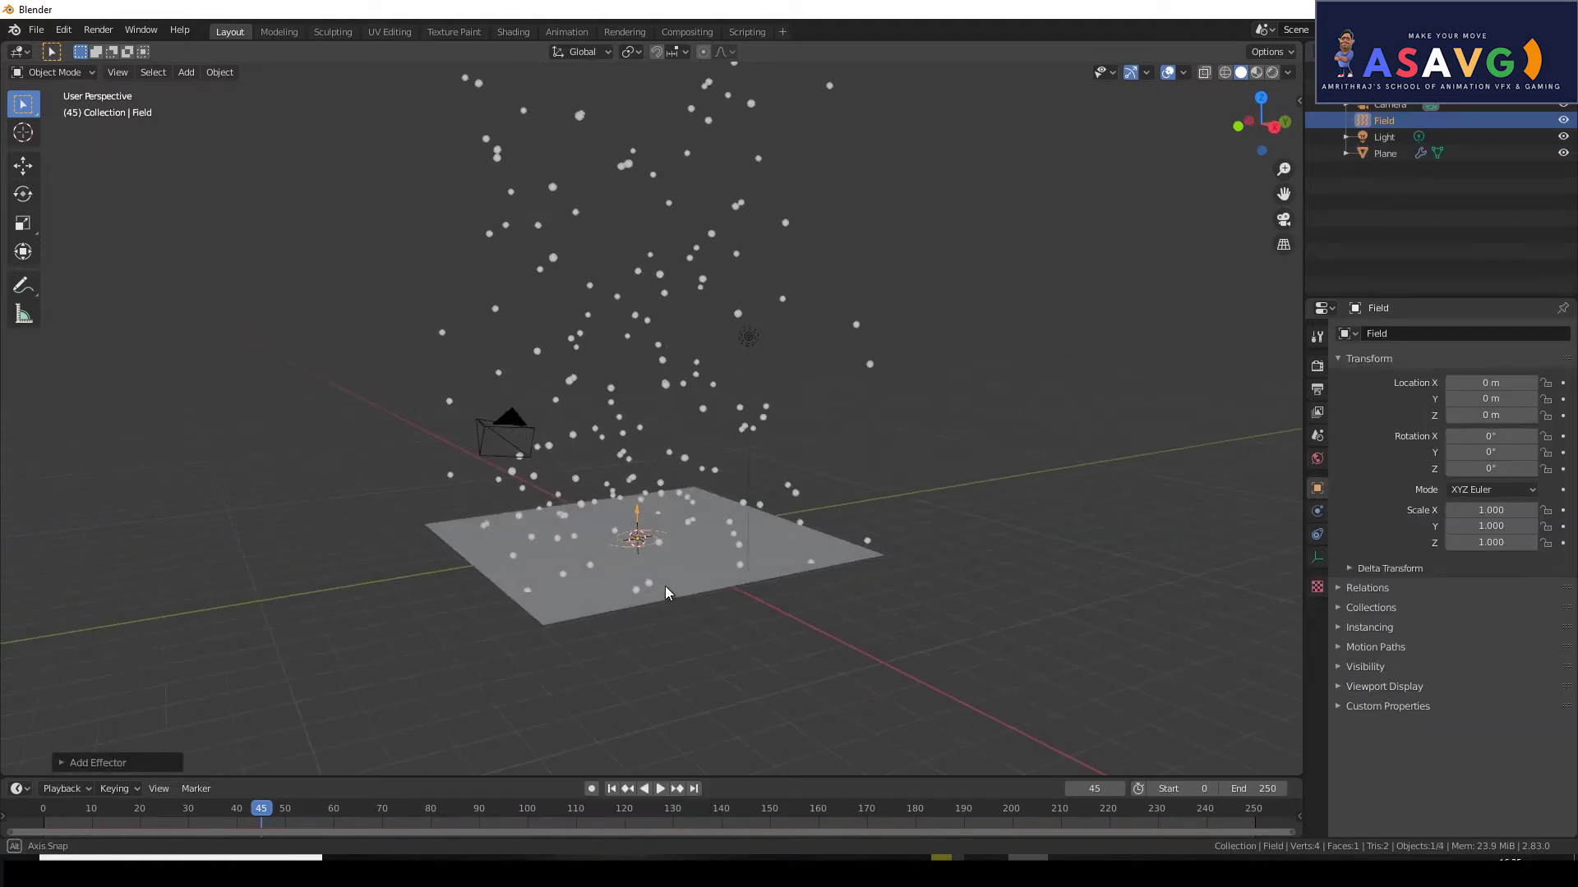
Try to select the vortex field in the viewport and raise it with the Move tool, and clear the selection.
mouse_move(637, 515)
mouse_down()
mouse_move(649, 388)
mouse_move(649, 501)
mouse_up()
middle_drag(650, 542, 693, 555)
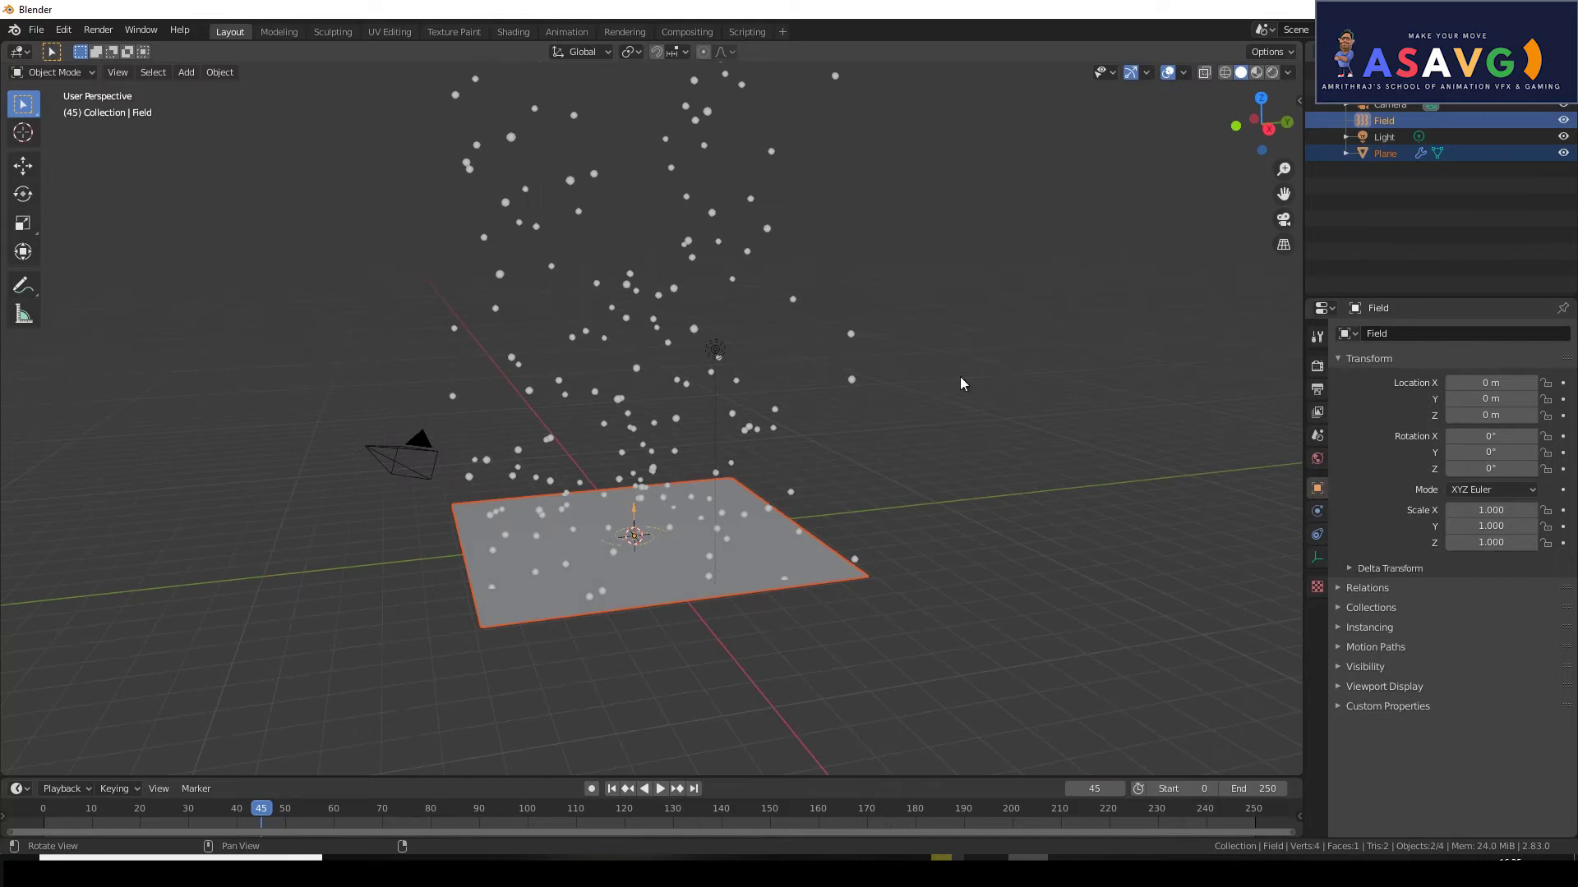
click(1397, 153)
click(1384, 121)
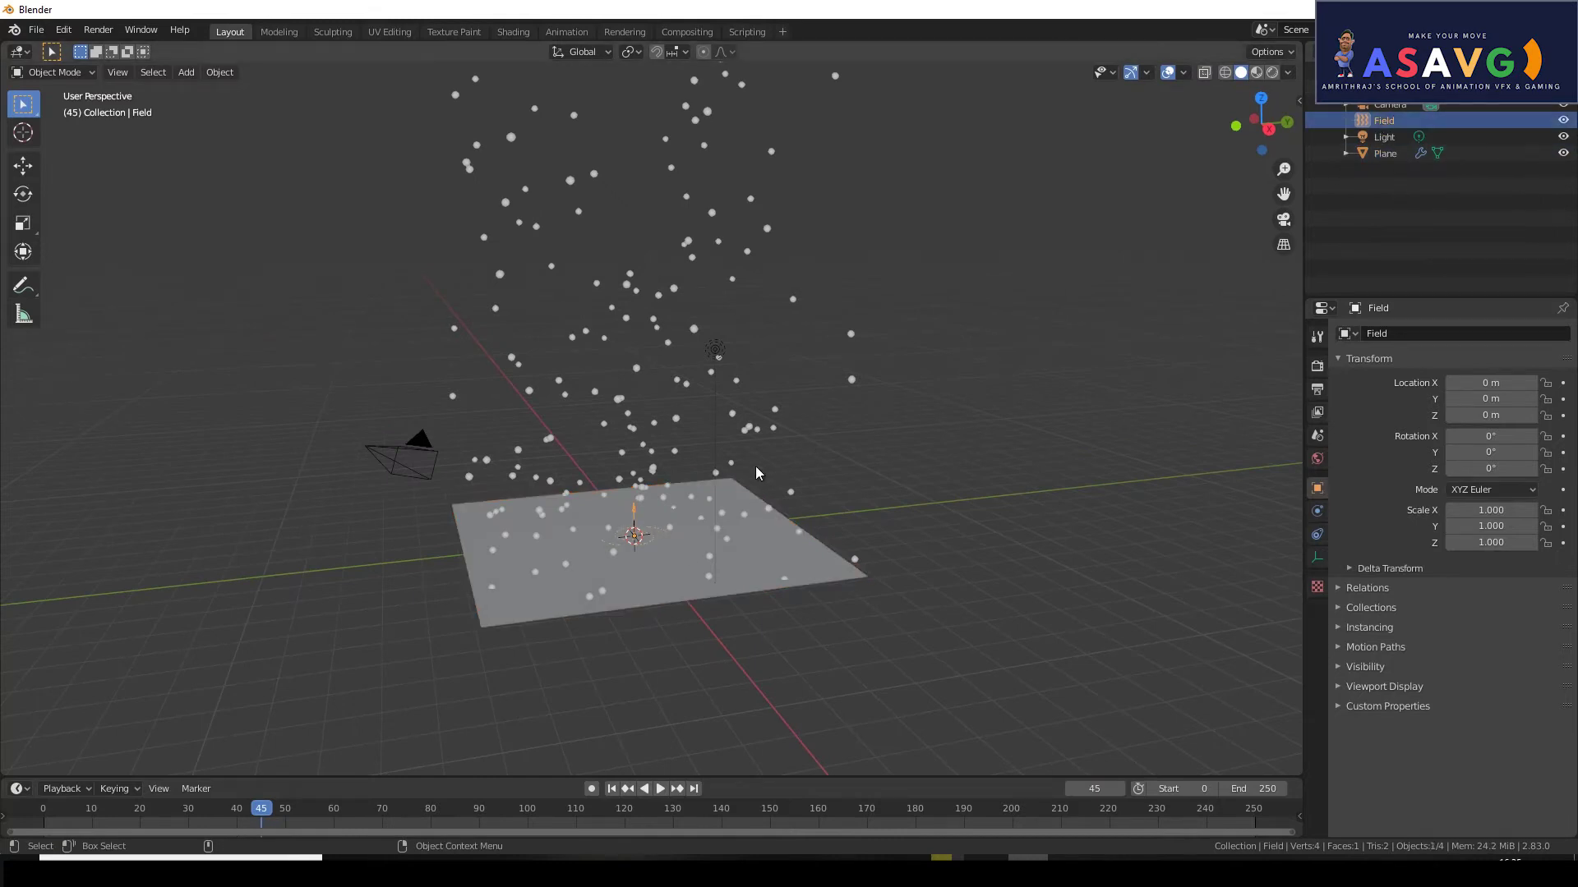
click(633, 509)
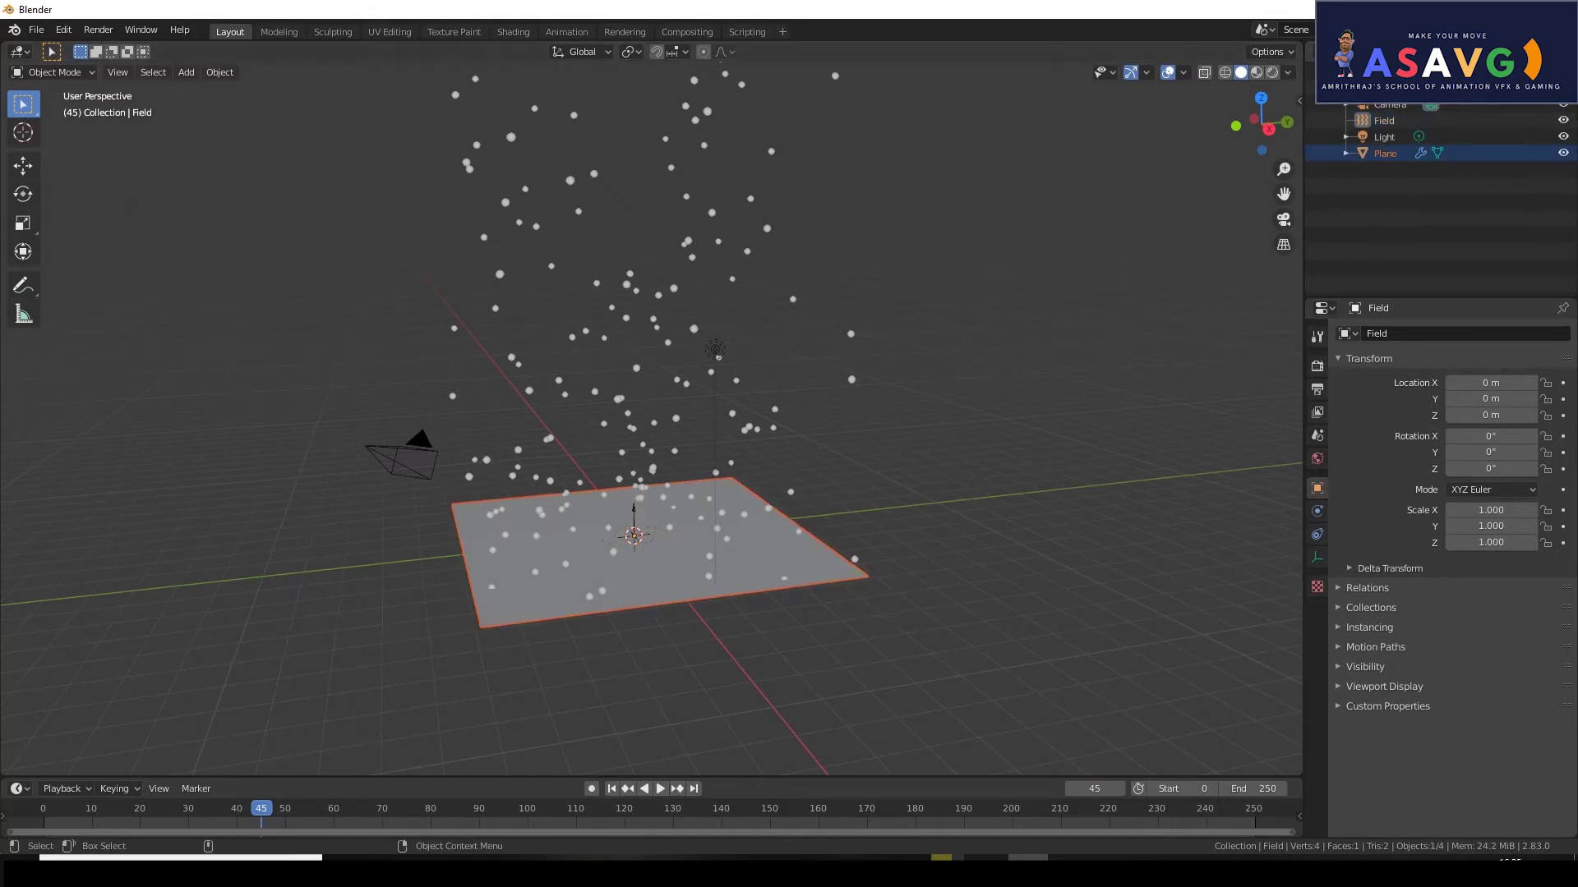
click(22, 166)
key(g)
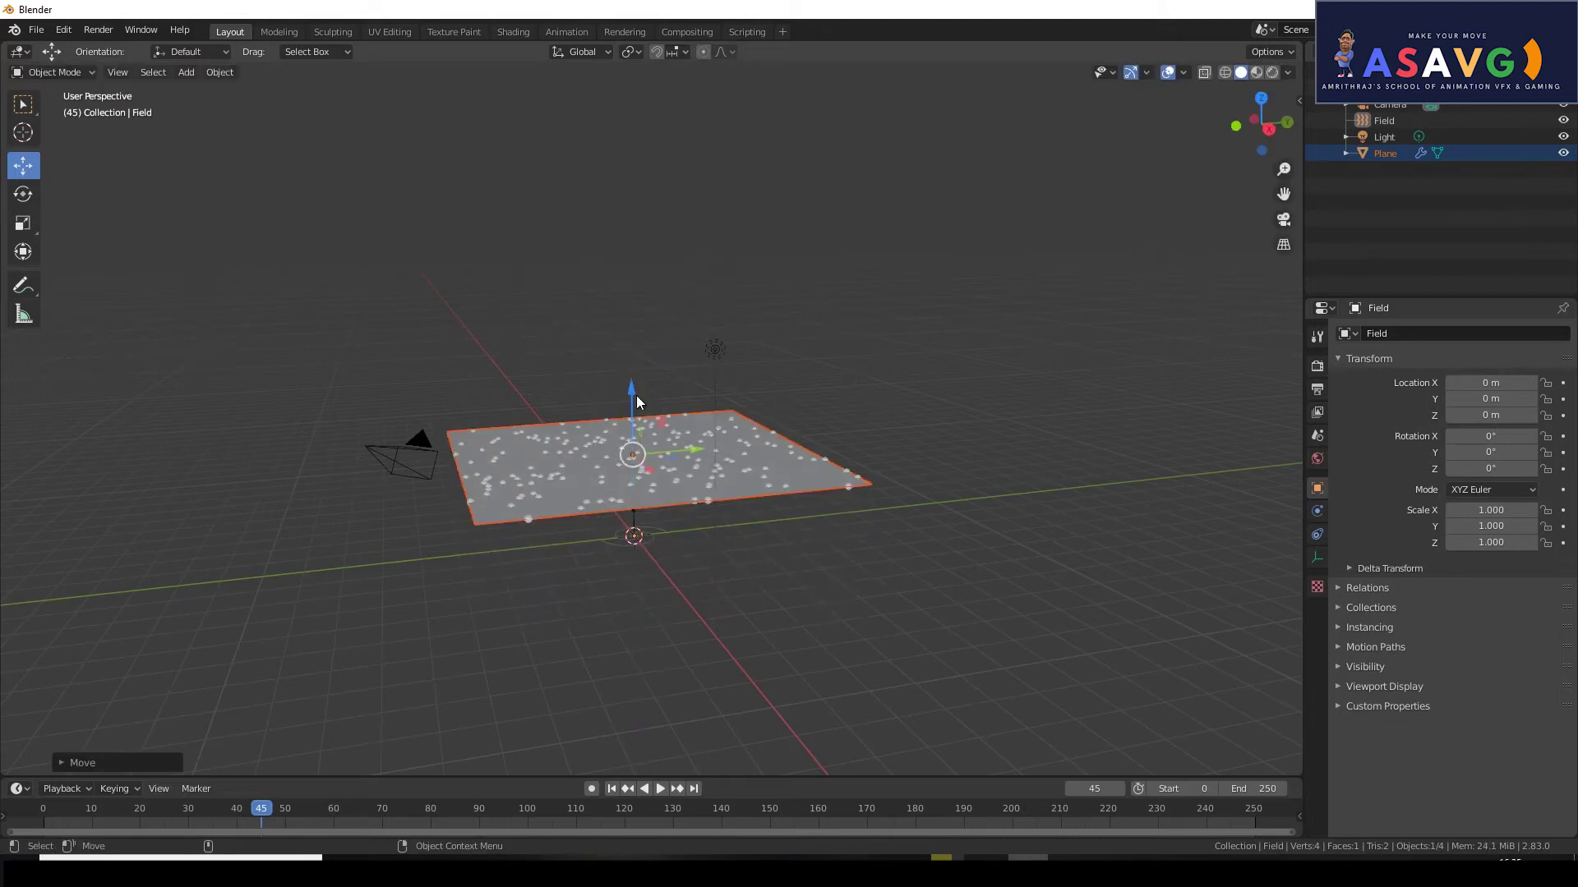
click(689, 559)
key(alt+a)
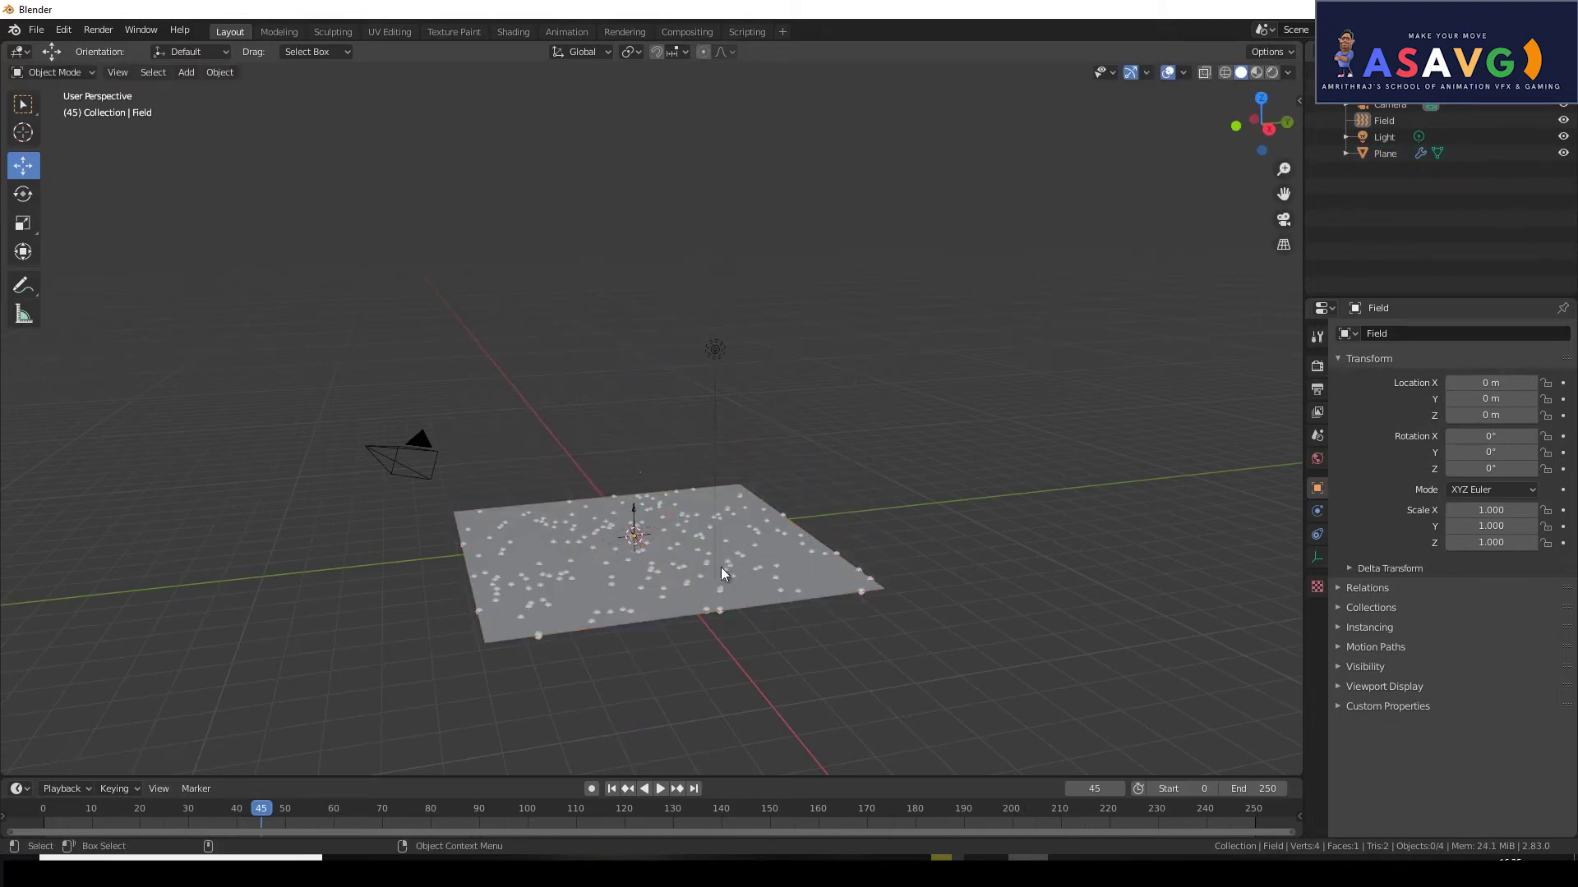
Select the vortex field and raise it along Z to about 3.5 m above the plane.
click(1384, 137)
click(1381, 123)
drag(632, 476, 632, 304)
middle_drag(605, 412, 659, 436)
drag(642, 297, 642, 357)
middle_drag(712, 403, 690, 610)
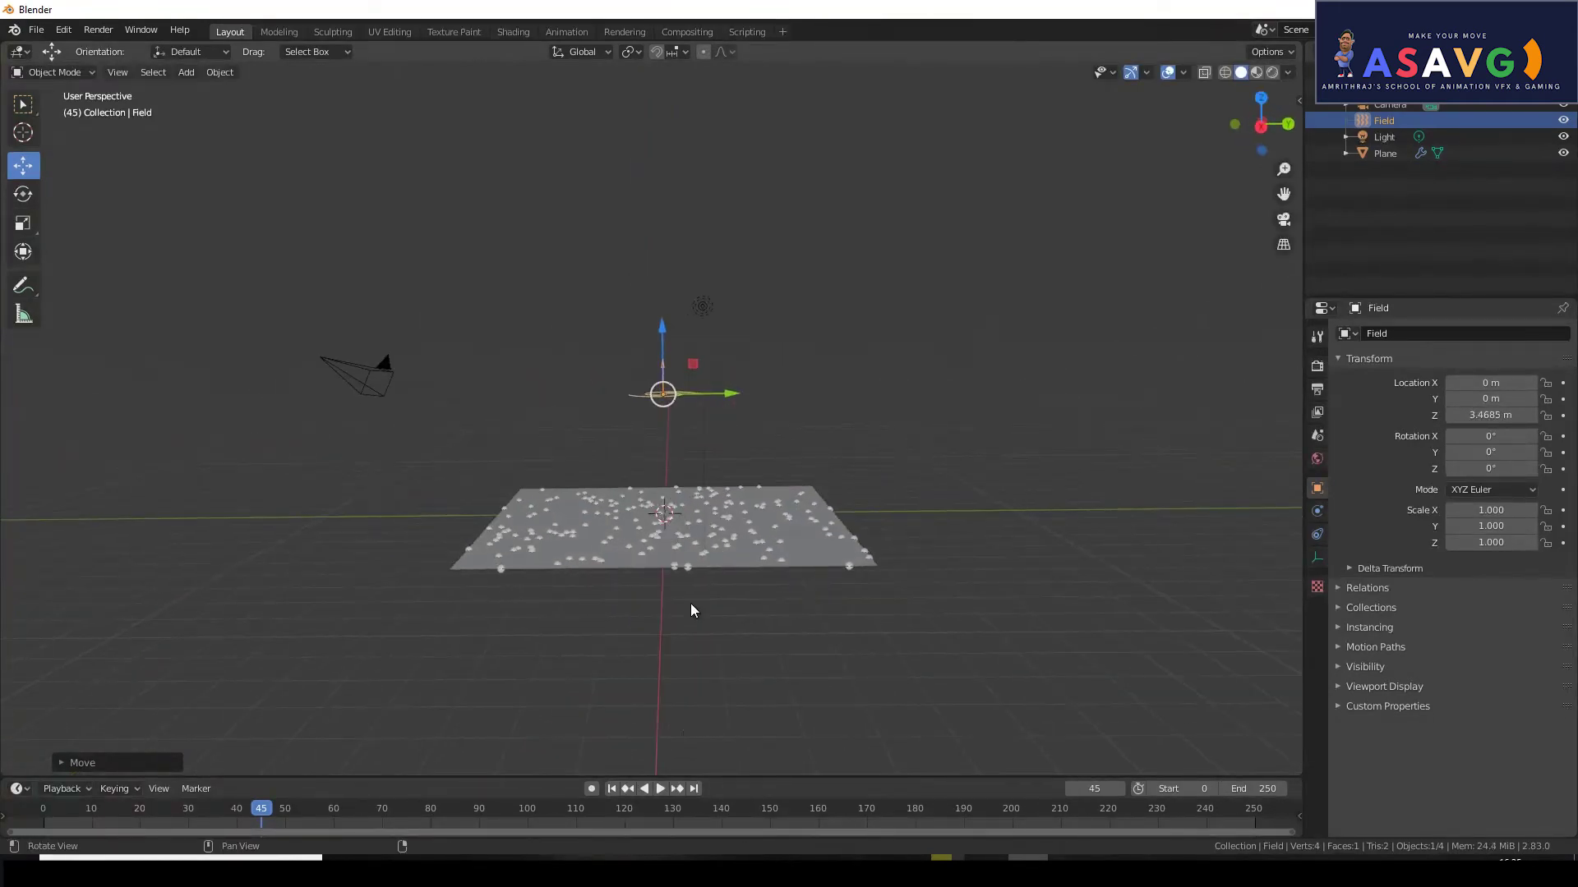
Play the animation, return to frame 0 and replay it to check the vortex's effect, stopping at about frame 159.
click(662, 789)
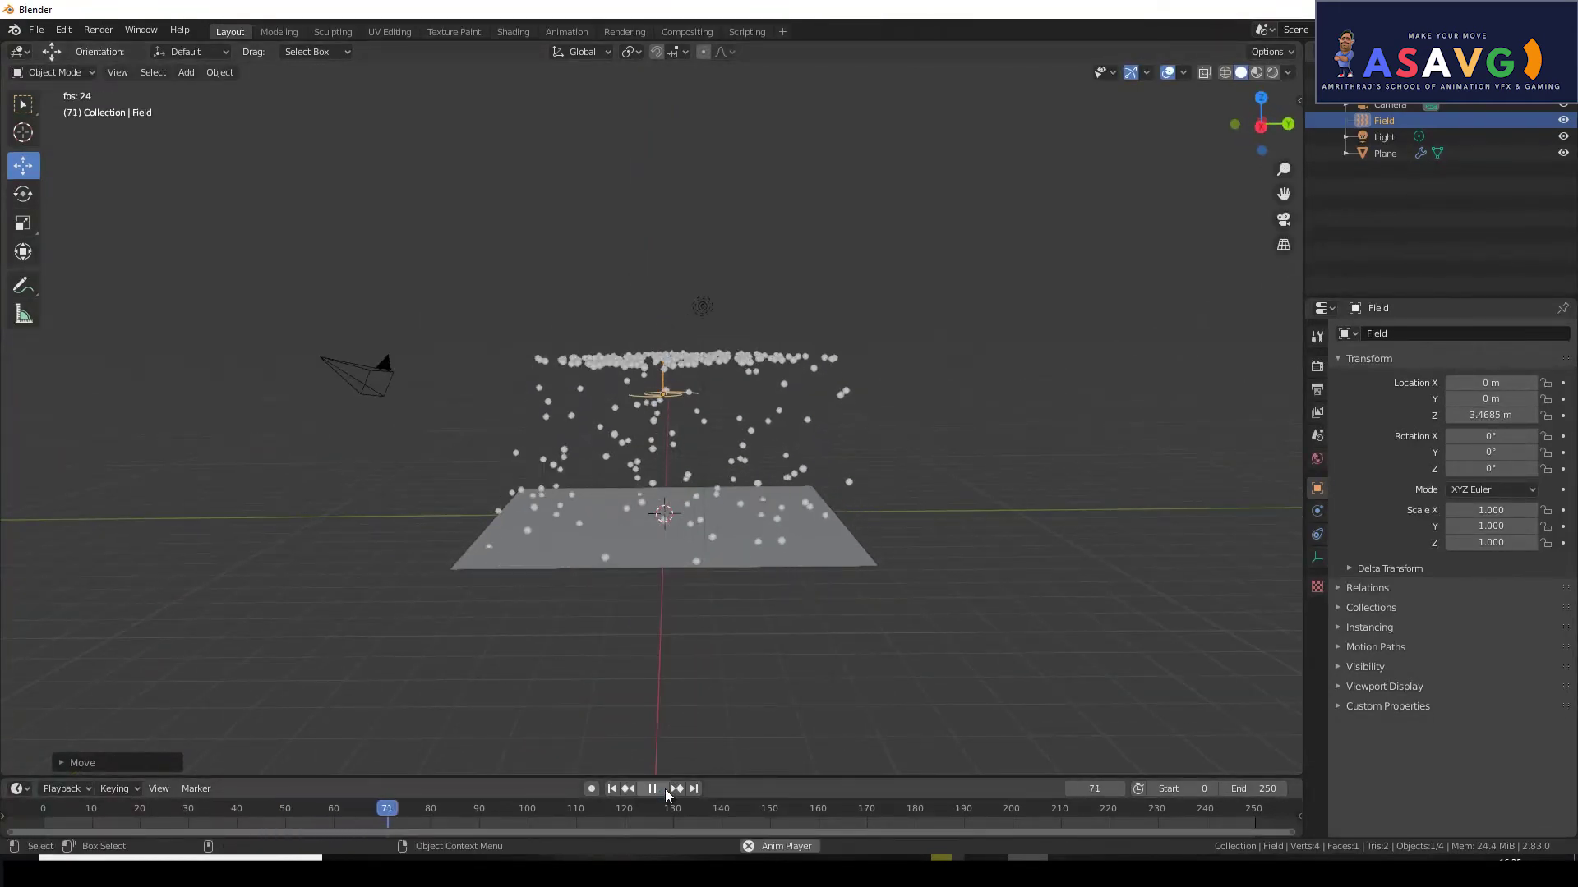
click(664, 789)
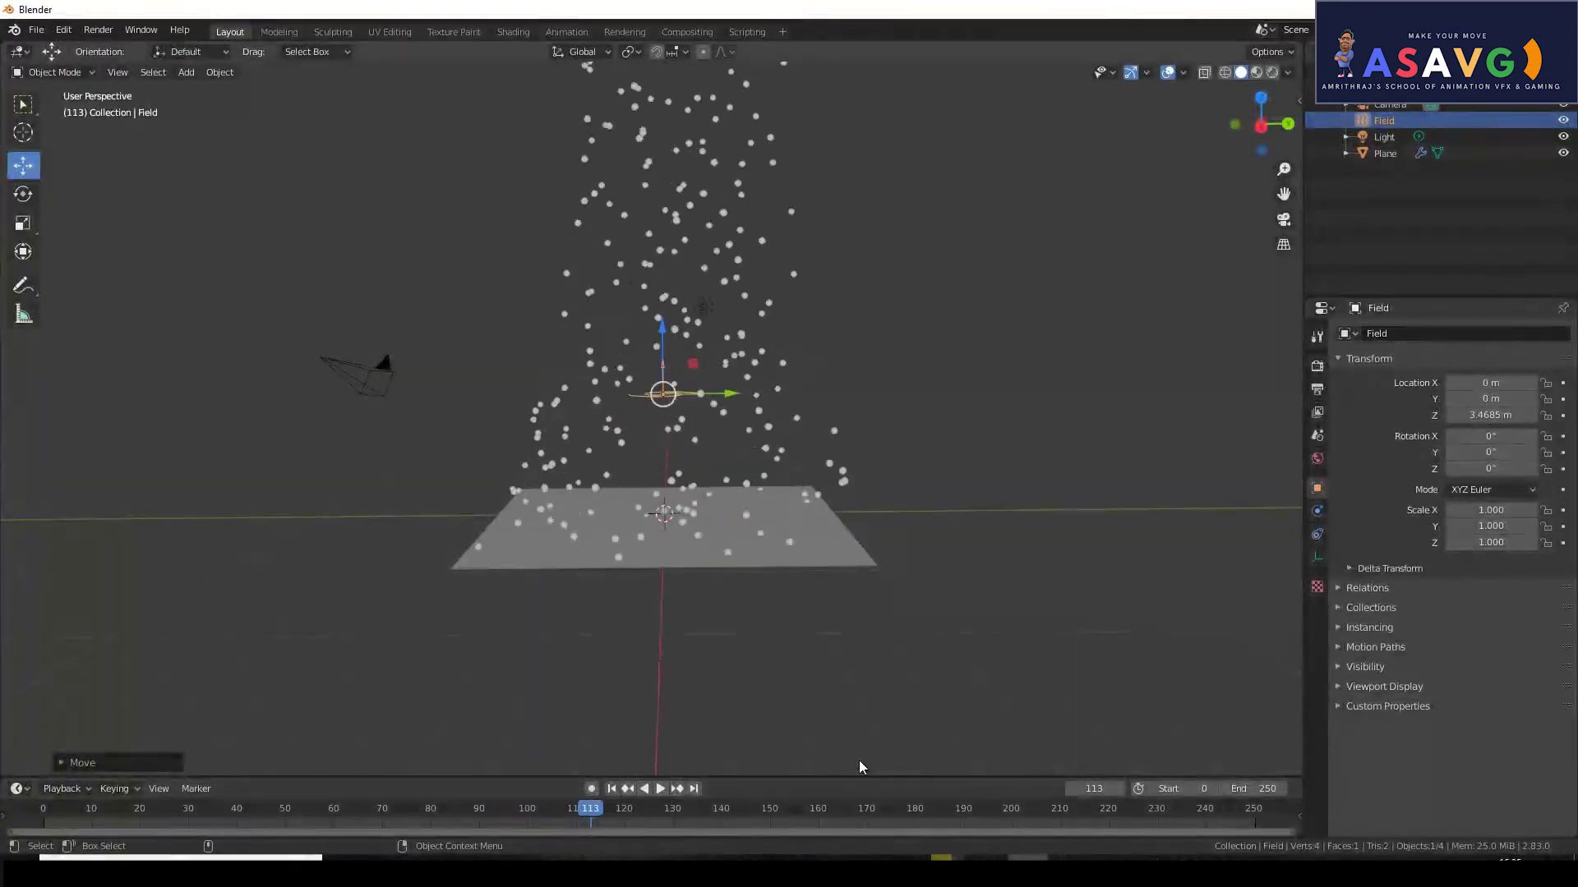
drag(108, 813, 39, 809)
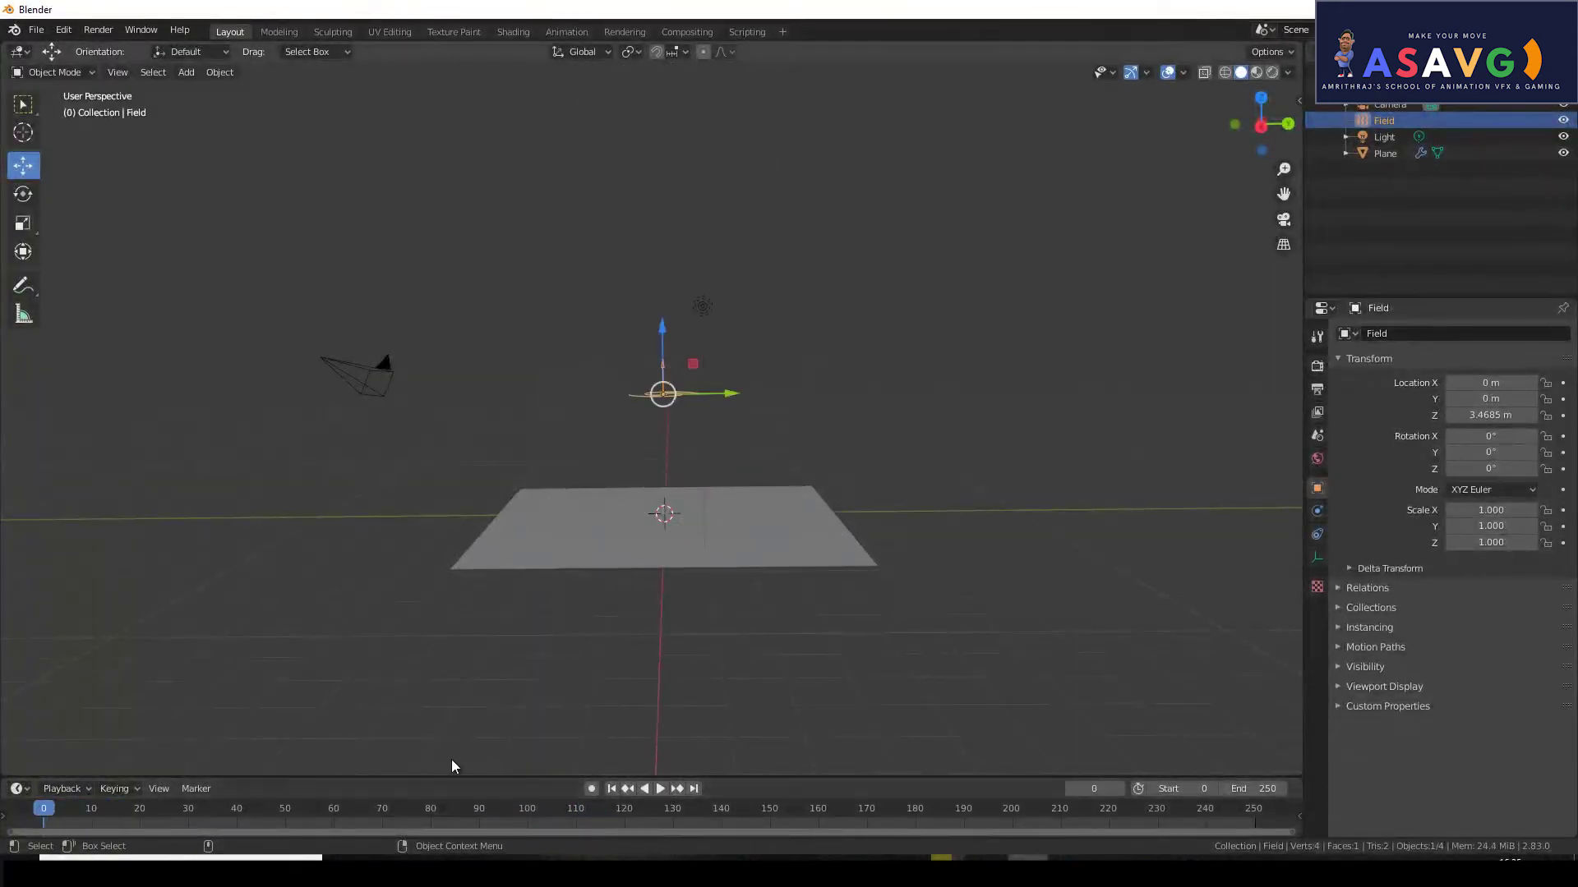
click(655, 791)
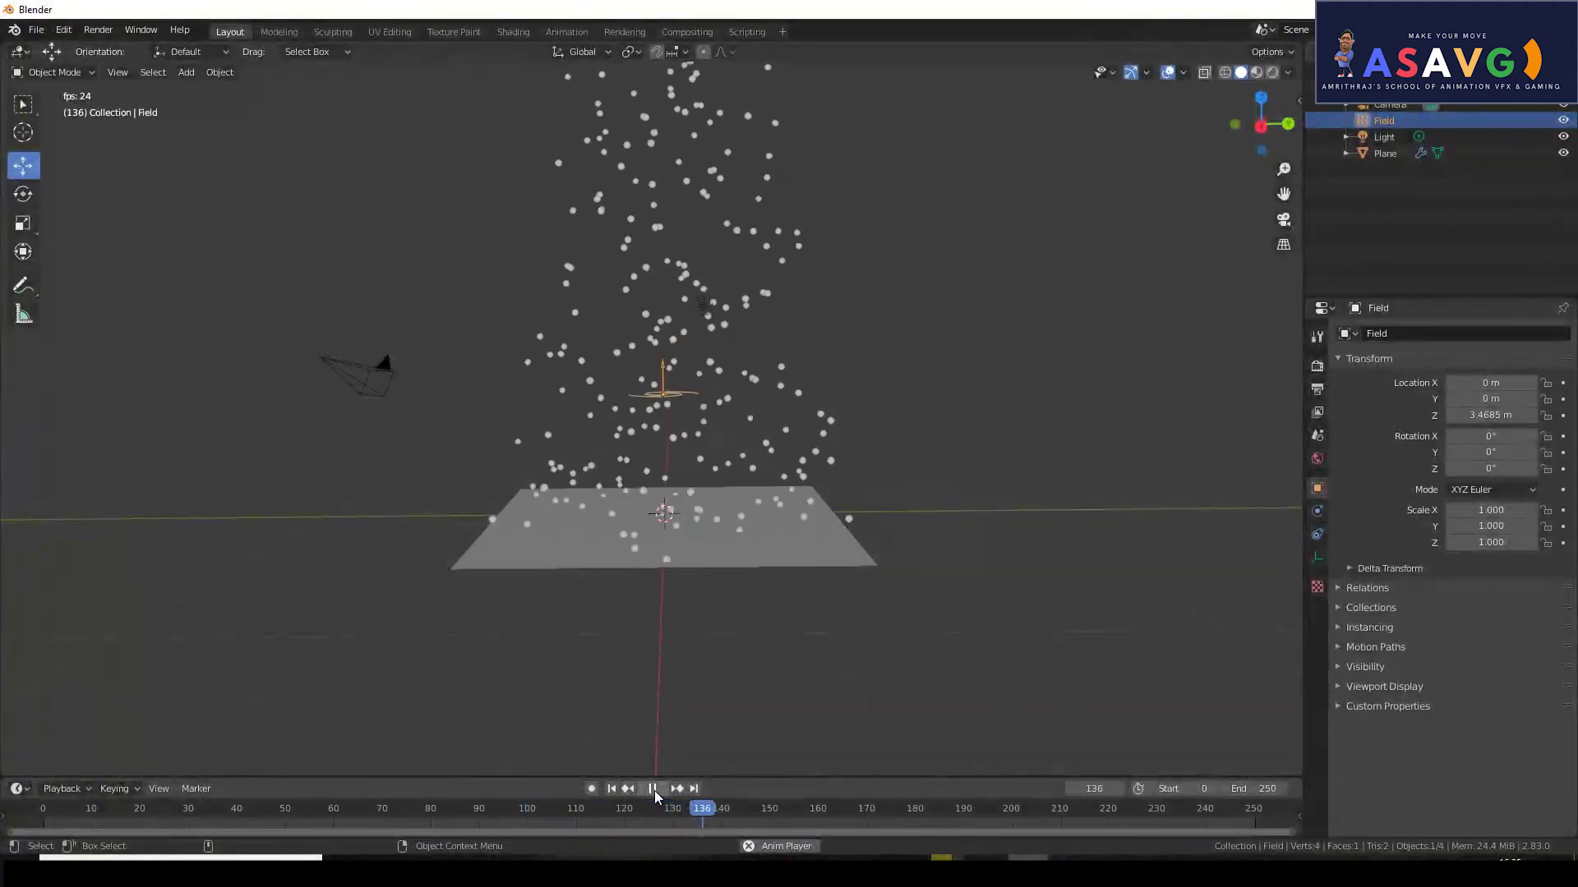
click(654, 790)
Scale the vortex field up to about 5 and raise it along Z to about 10.7 m.
middle_drag(667, 595, 707, 608)
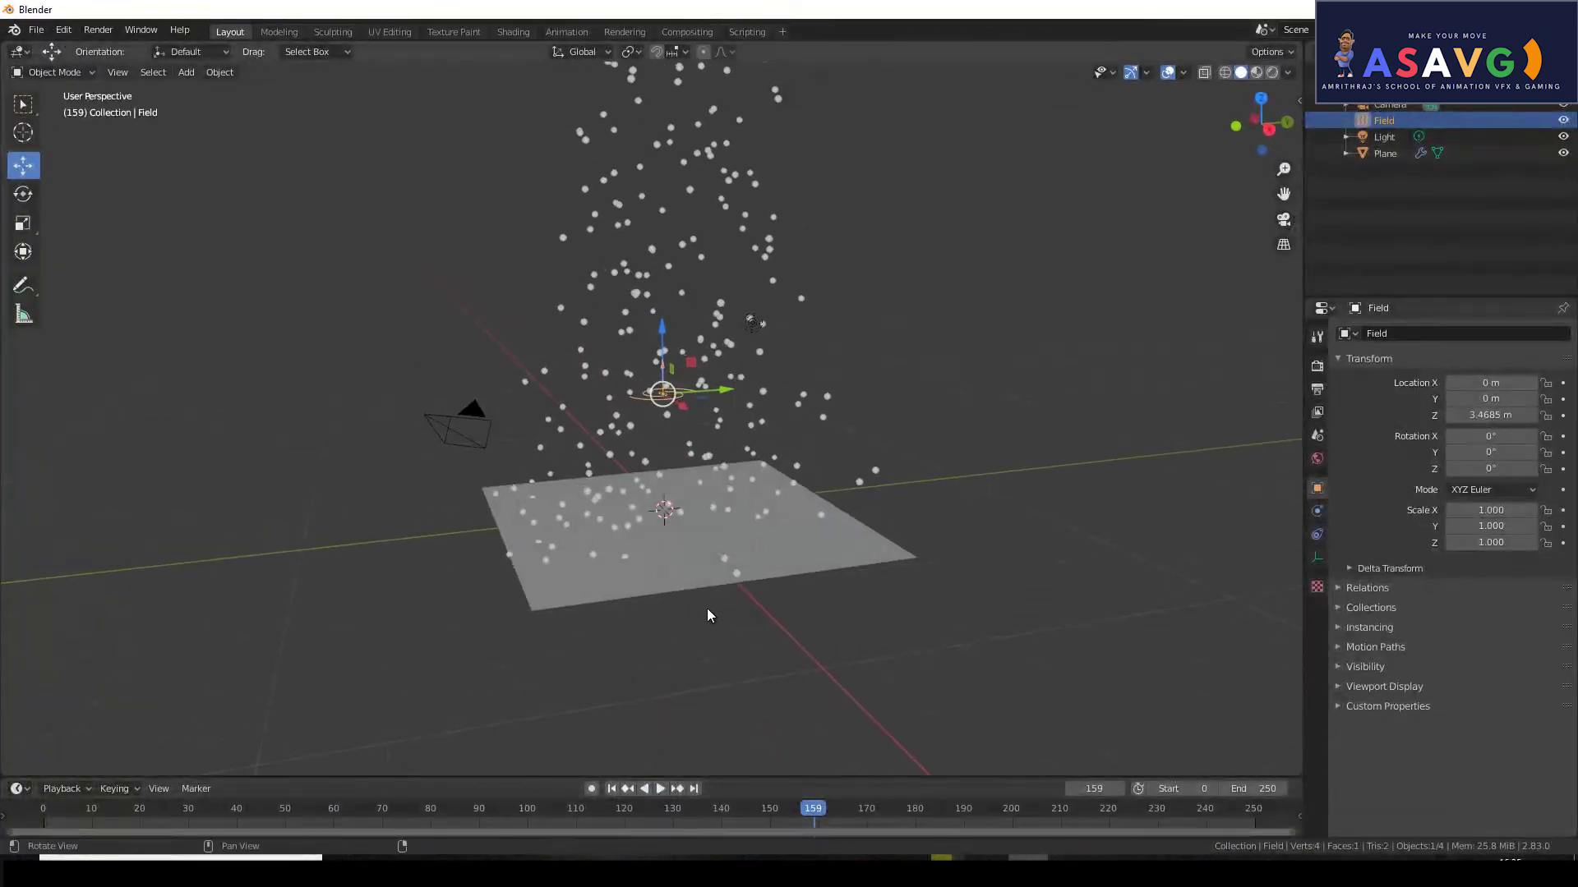
key(s)
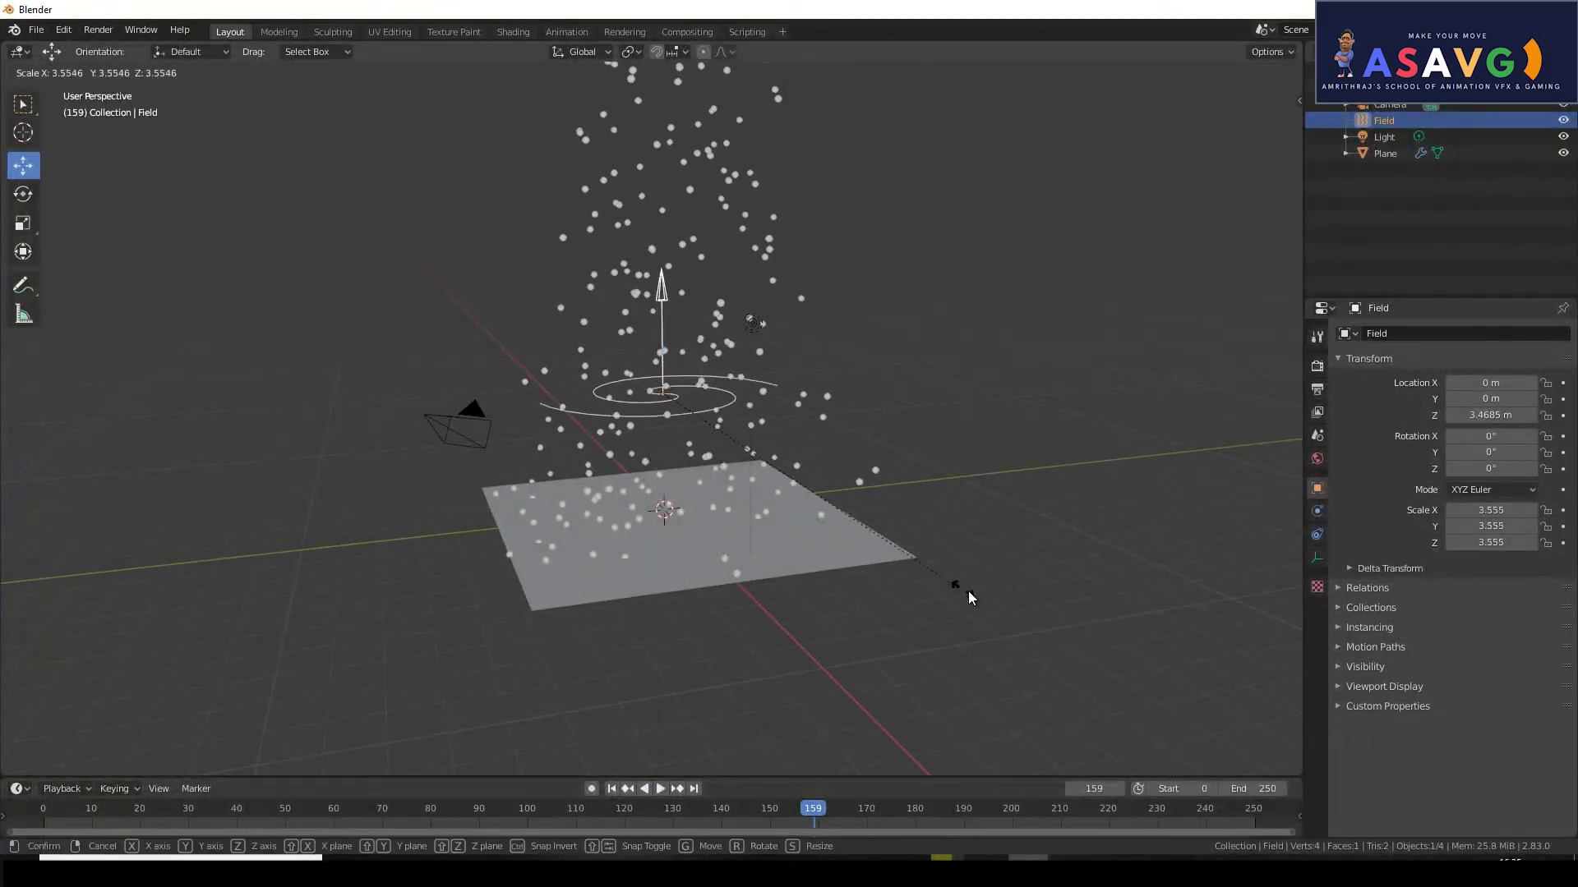
click(1097, 634)
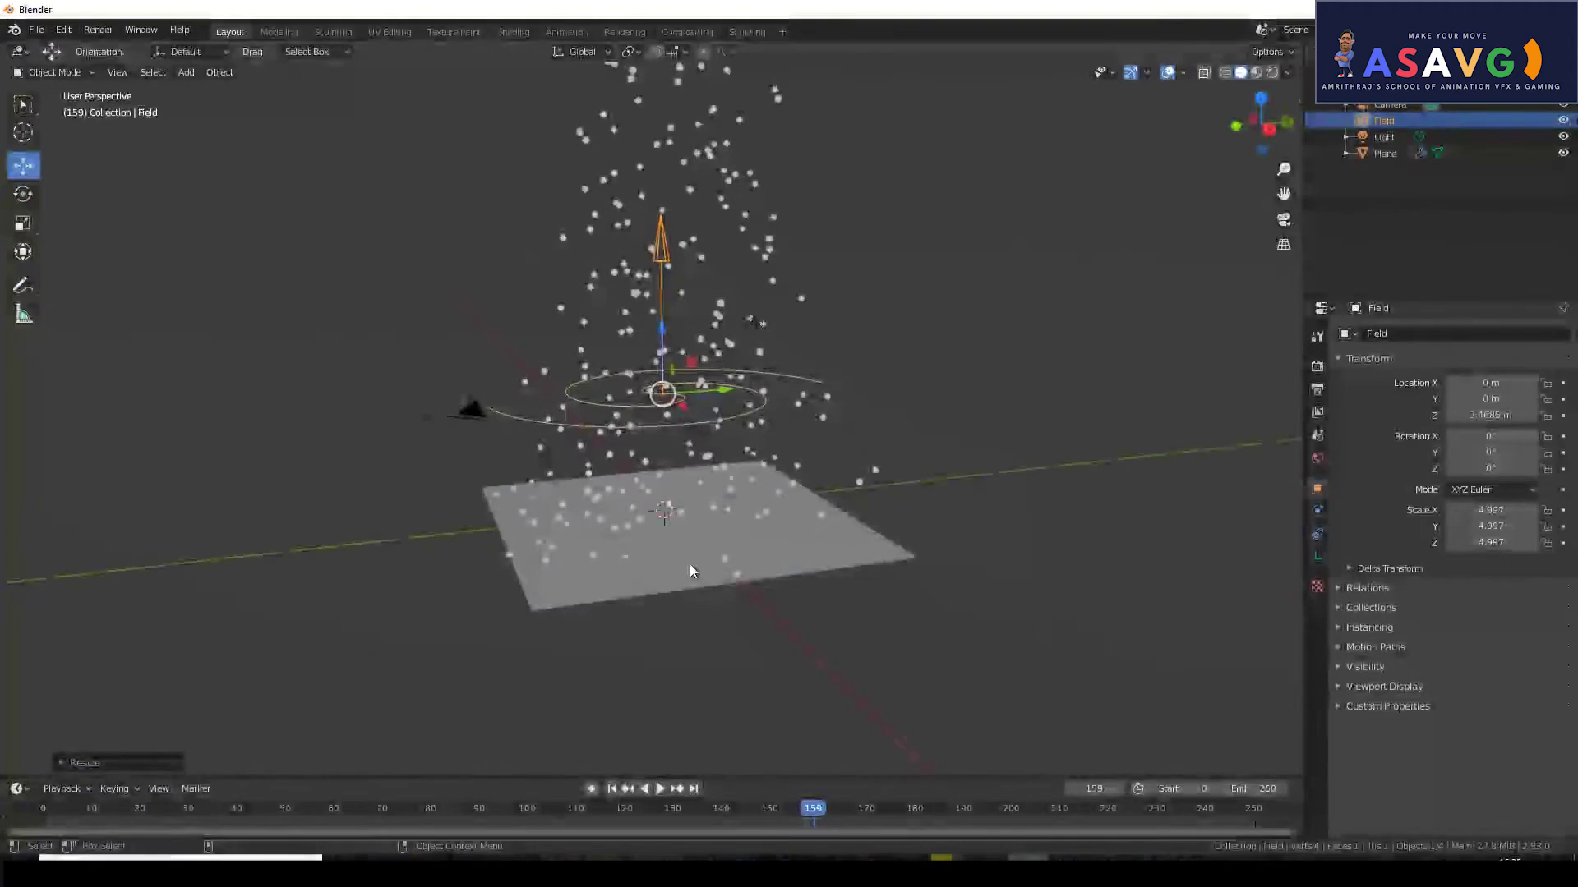
middle_drag(690, 571, 603, 469)
drag(660, 329, 661, 67)
scroll(713, 319, down, 2)
shift+middle_drag(715, 335, 677, 441)
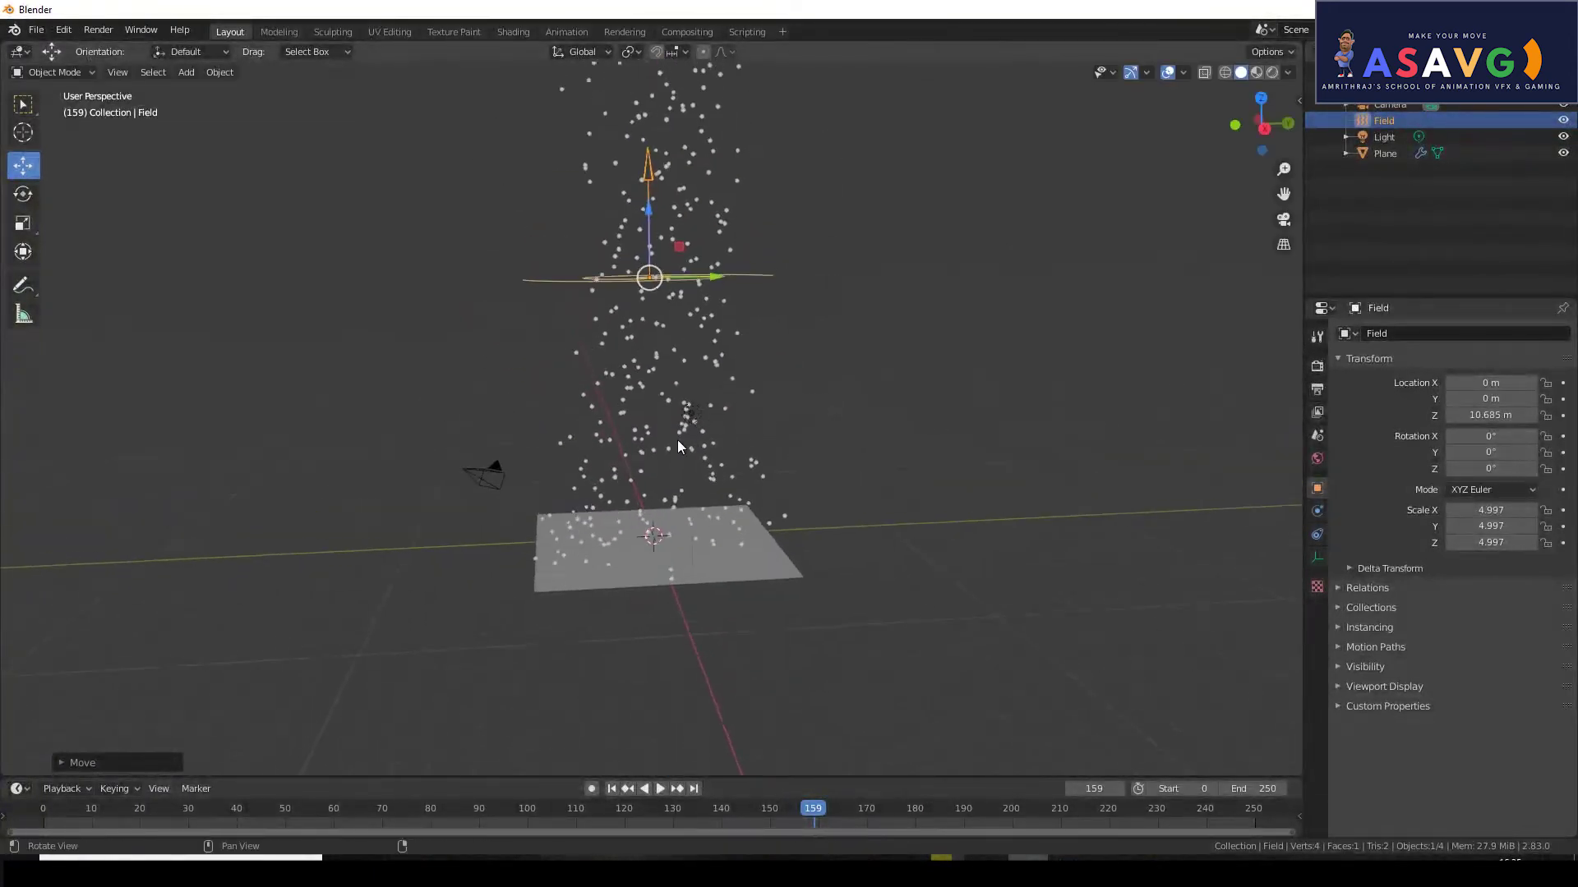
Replay the animation from frame 0 to check the particles with the enlarged vortex, stopping at about frame 107.
click(612, 788)
click(659, 791)
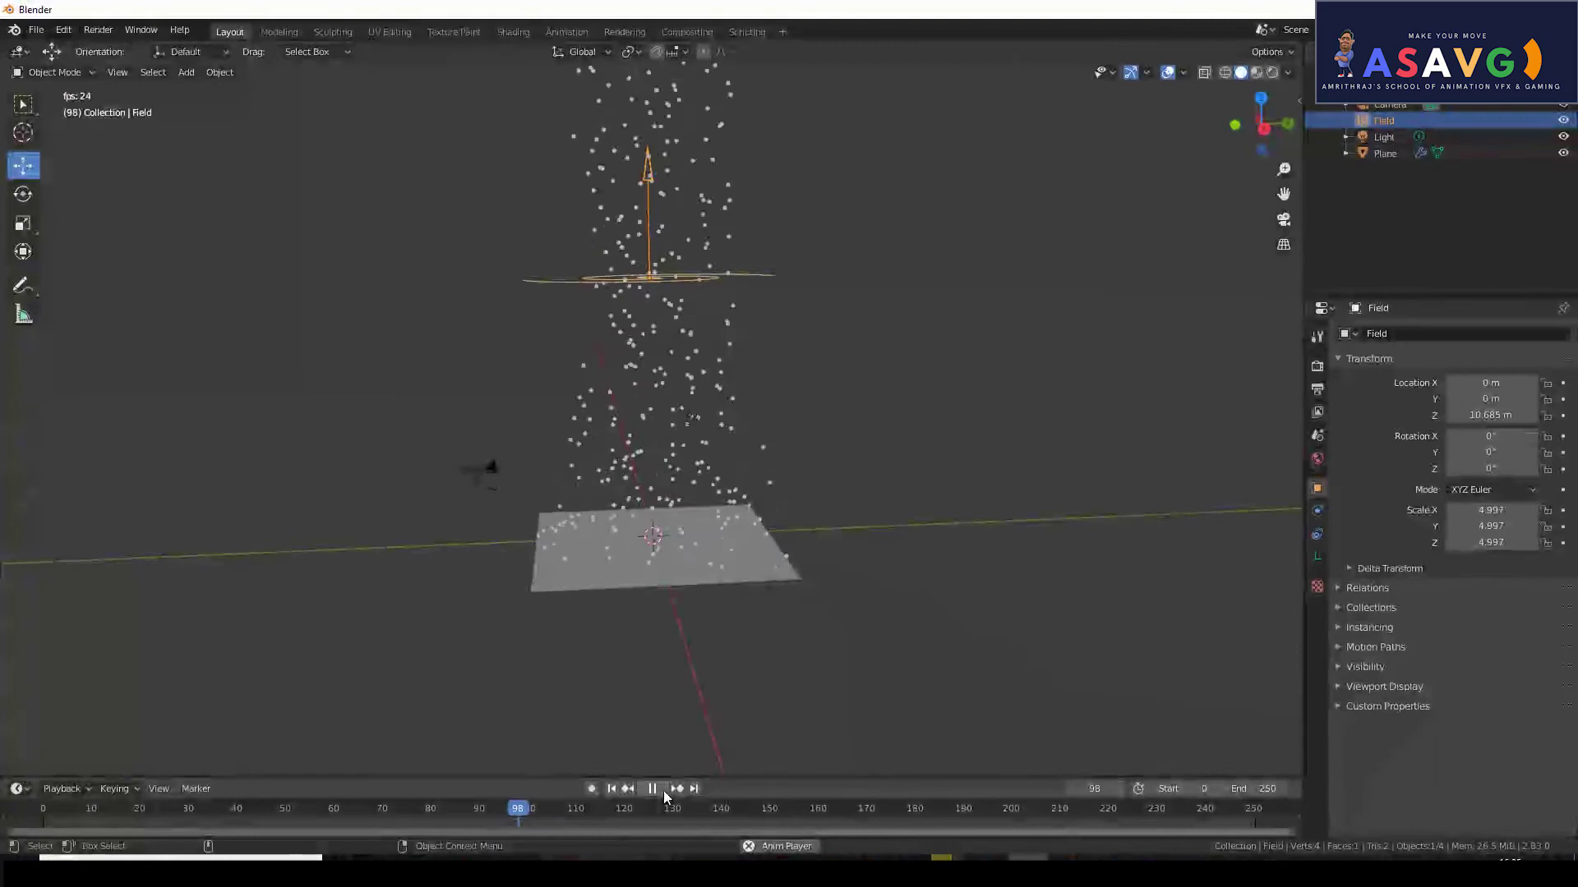
click(663, 790)
scroll(764, 437, up, 1)
scroll(765, 450, up, 1)
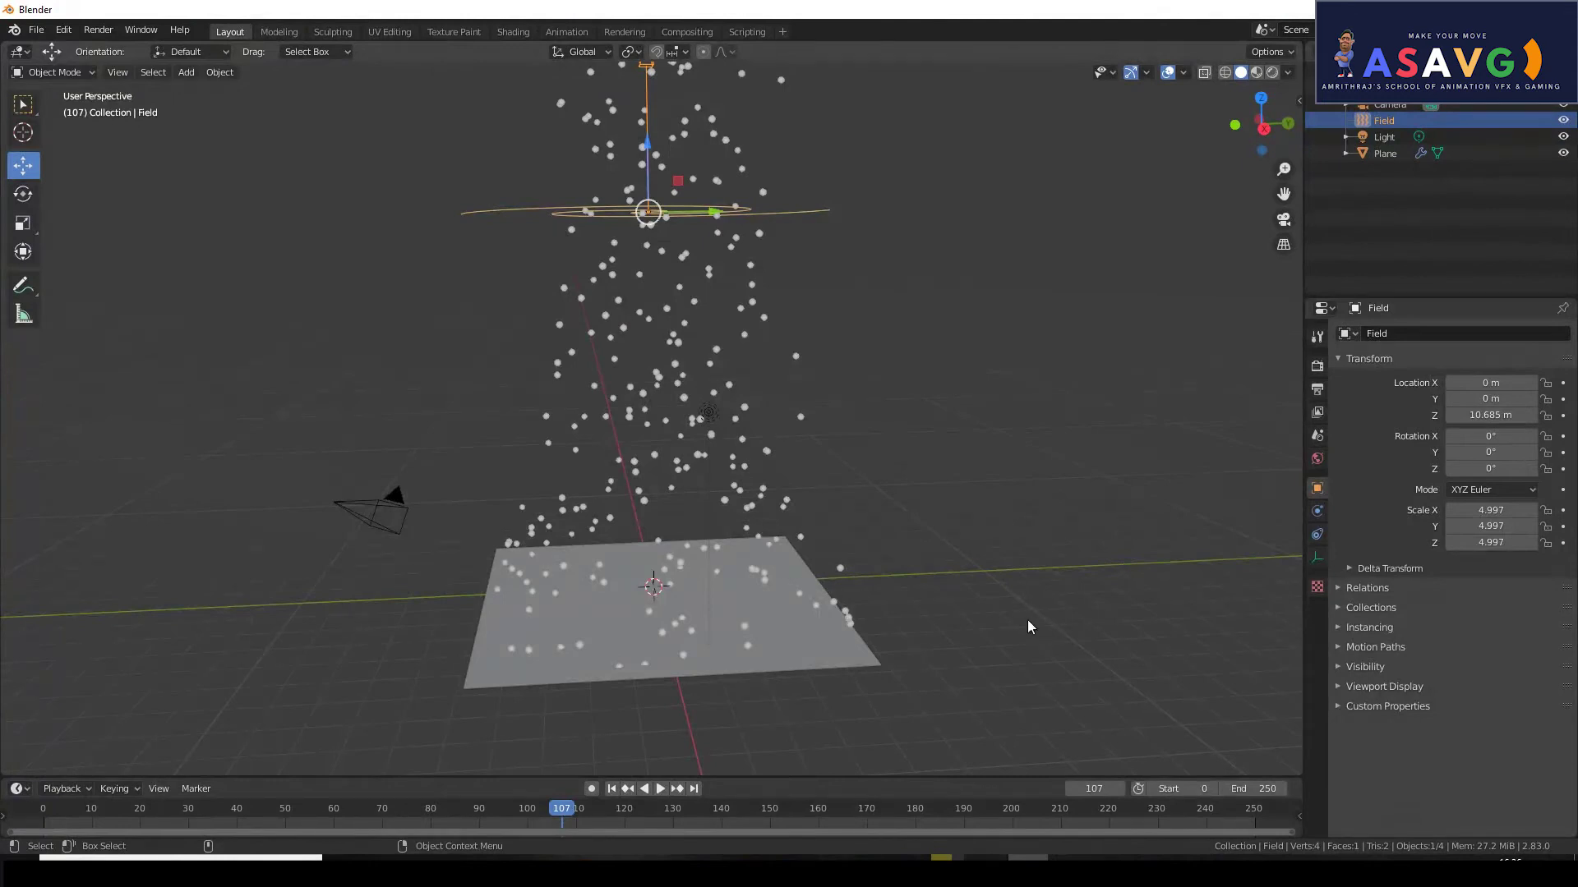
Show the vortex field's physics settings and review the available force field types.
click(1317, 513)
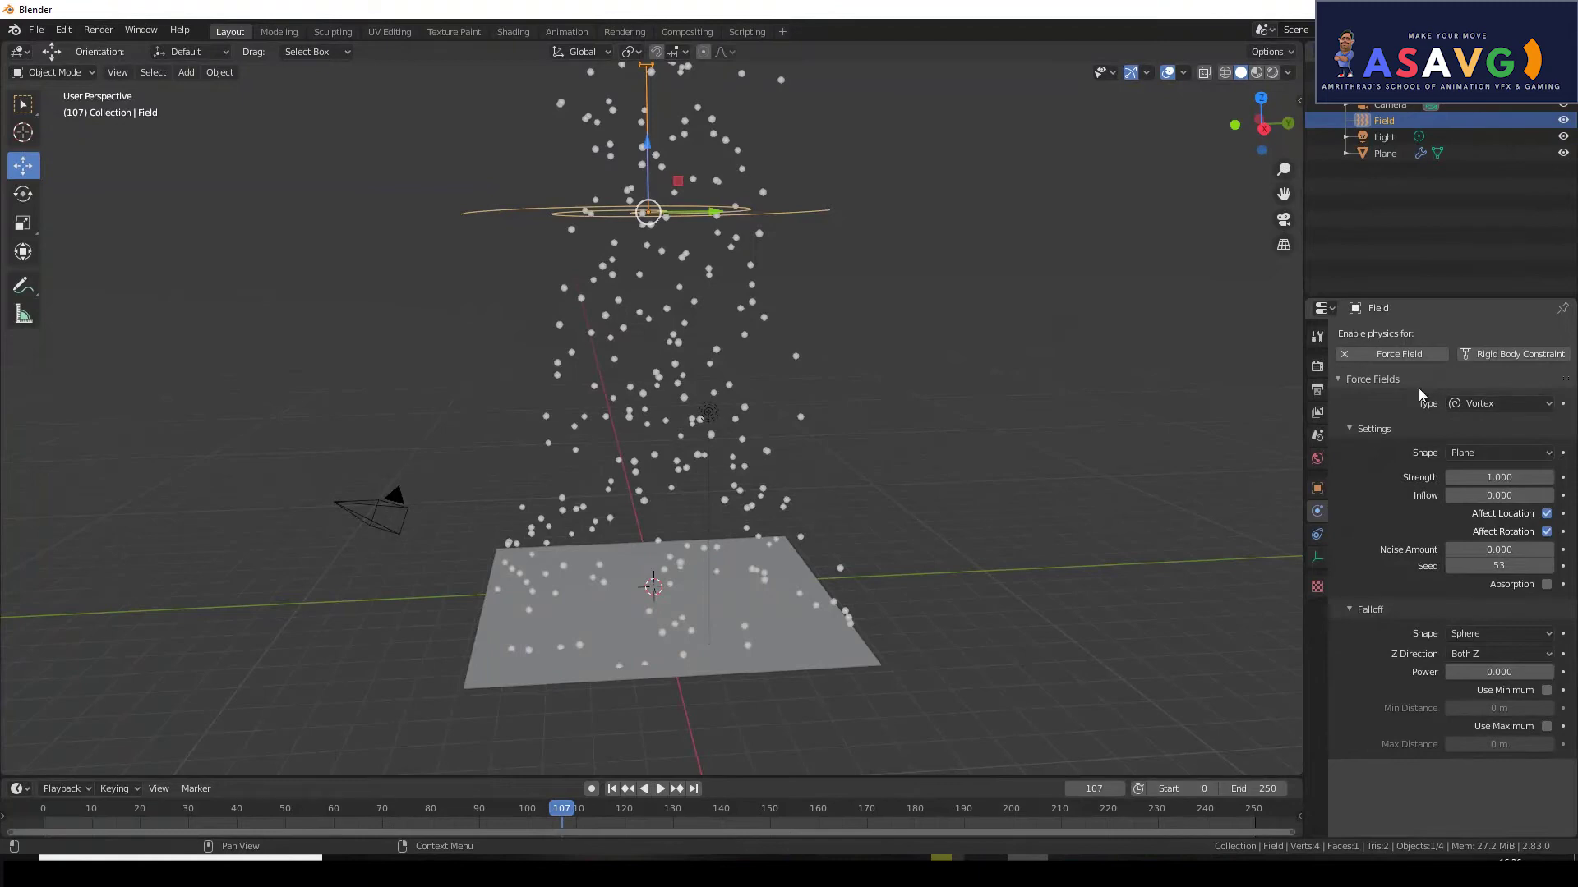
click(1474, 404)
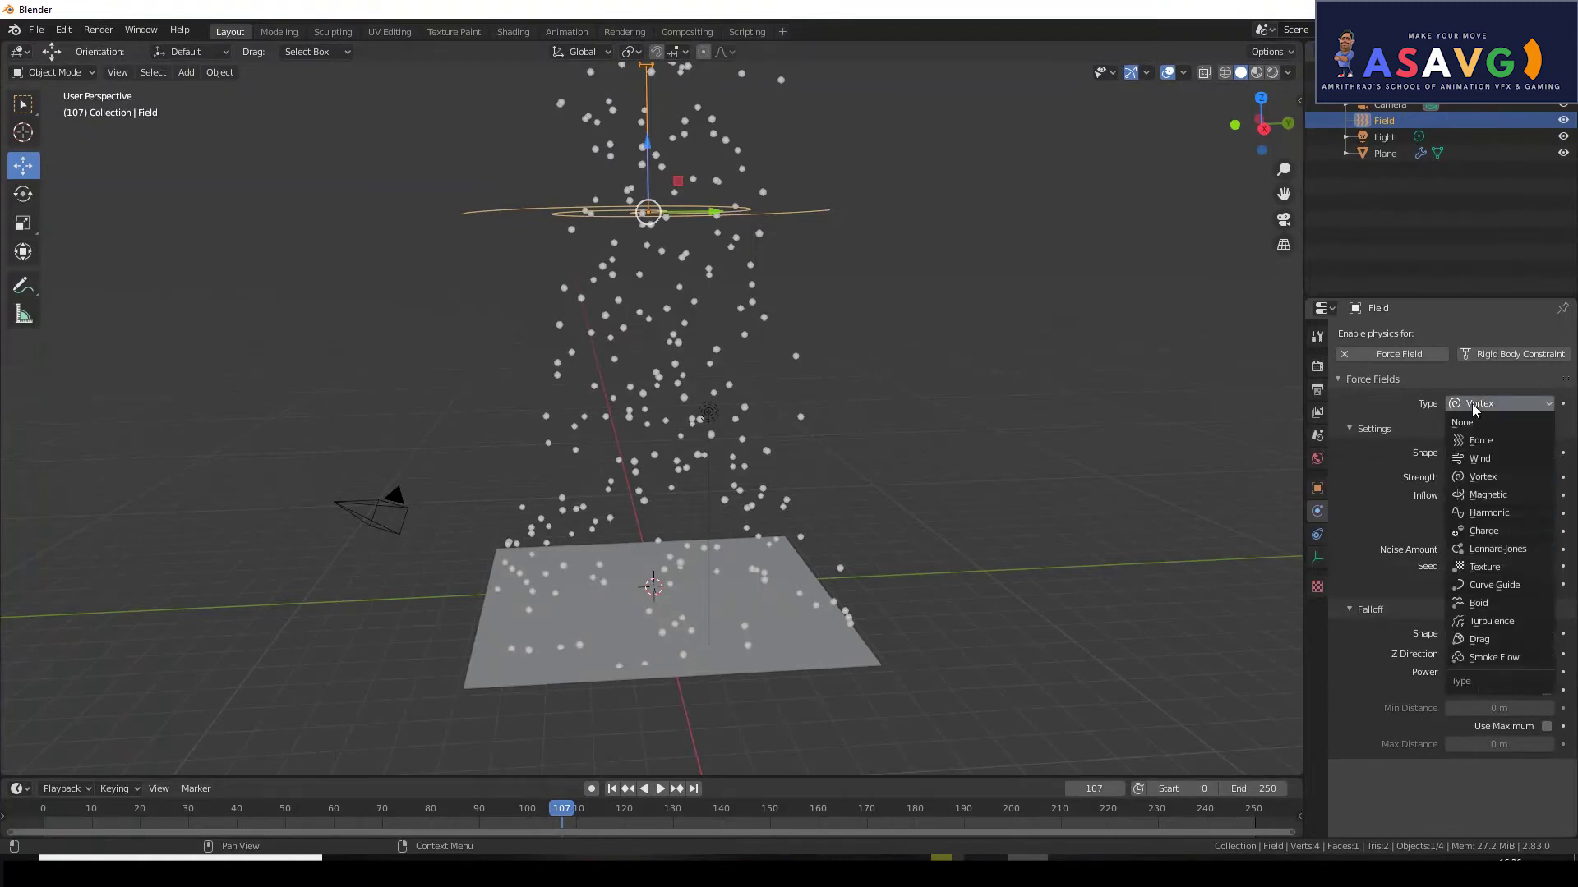
click(1472, 402)
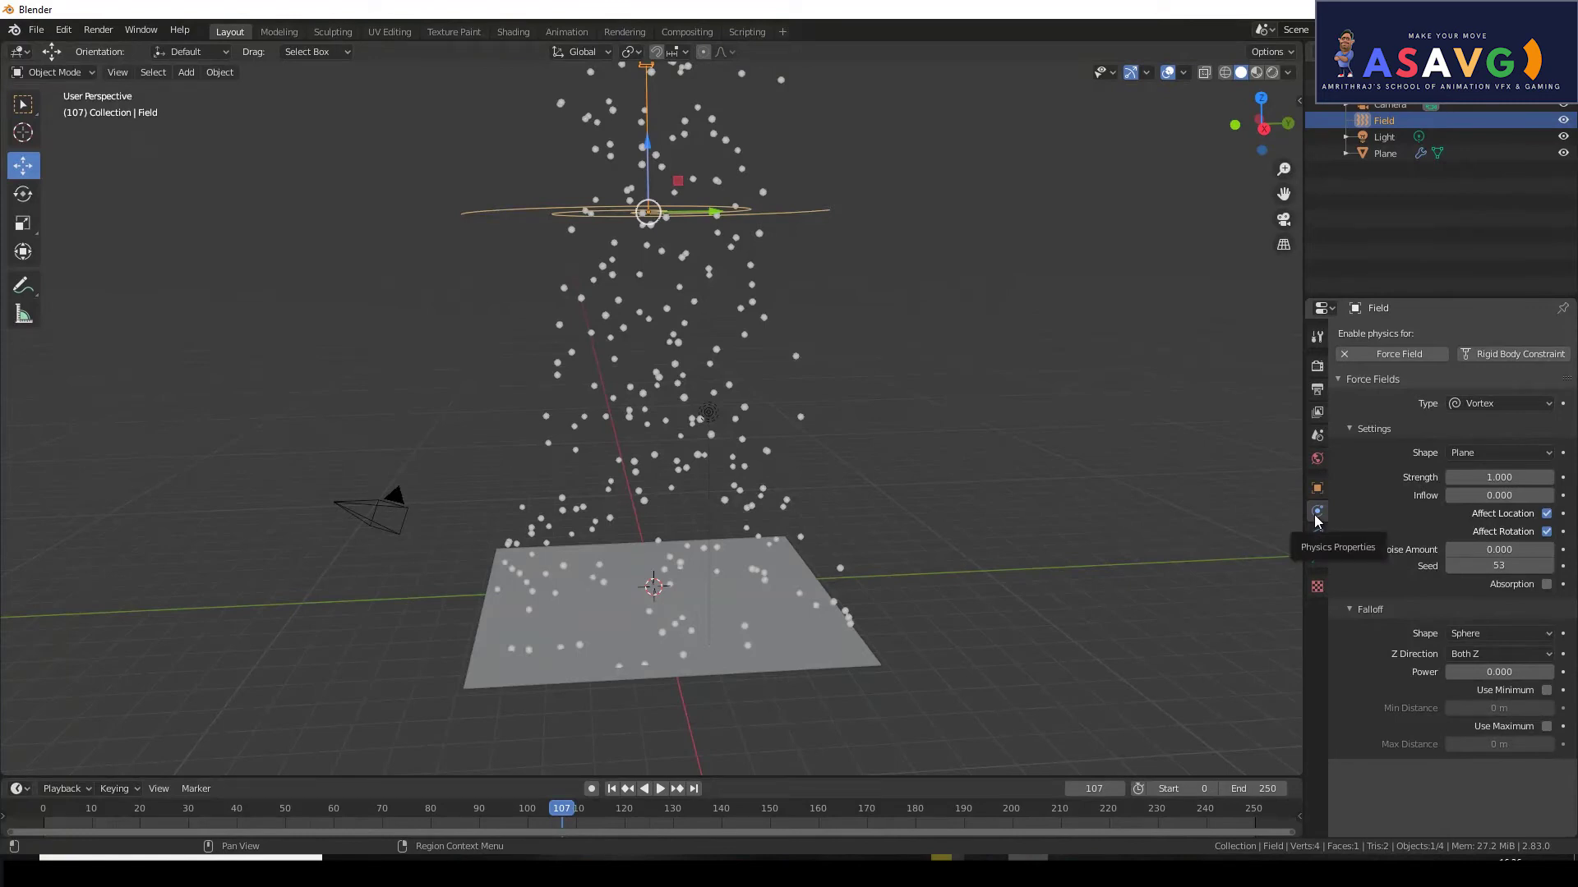
Set the vortex field's Strength to 10 and replay the animation from frame 0, stopping at about frame 112.
click(1516, 477)
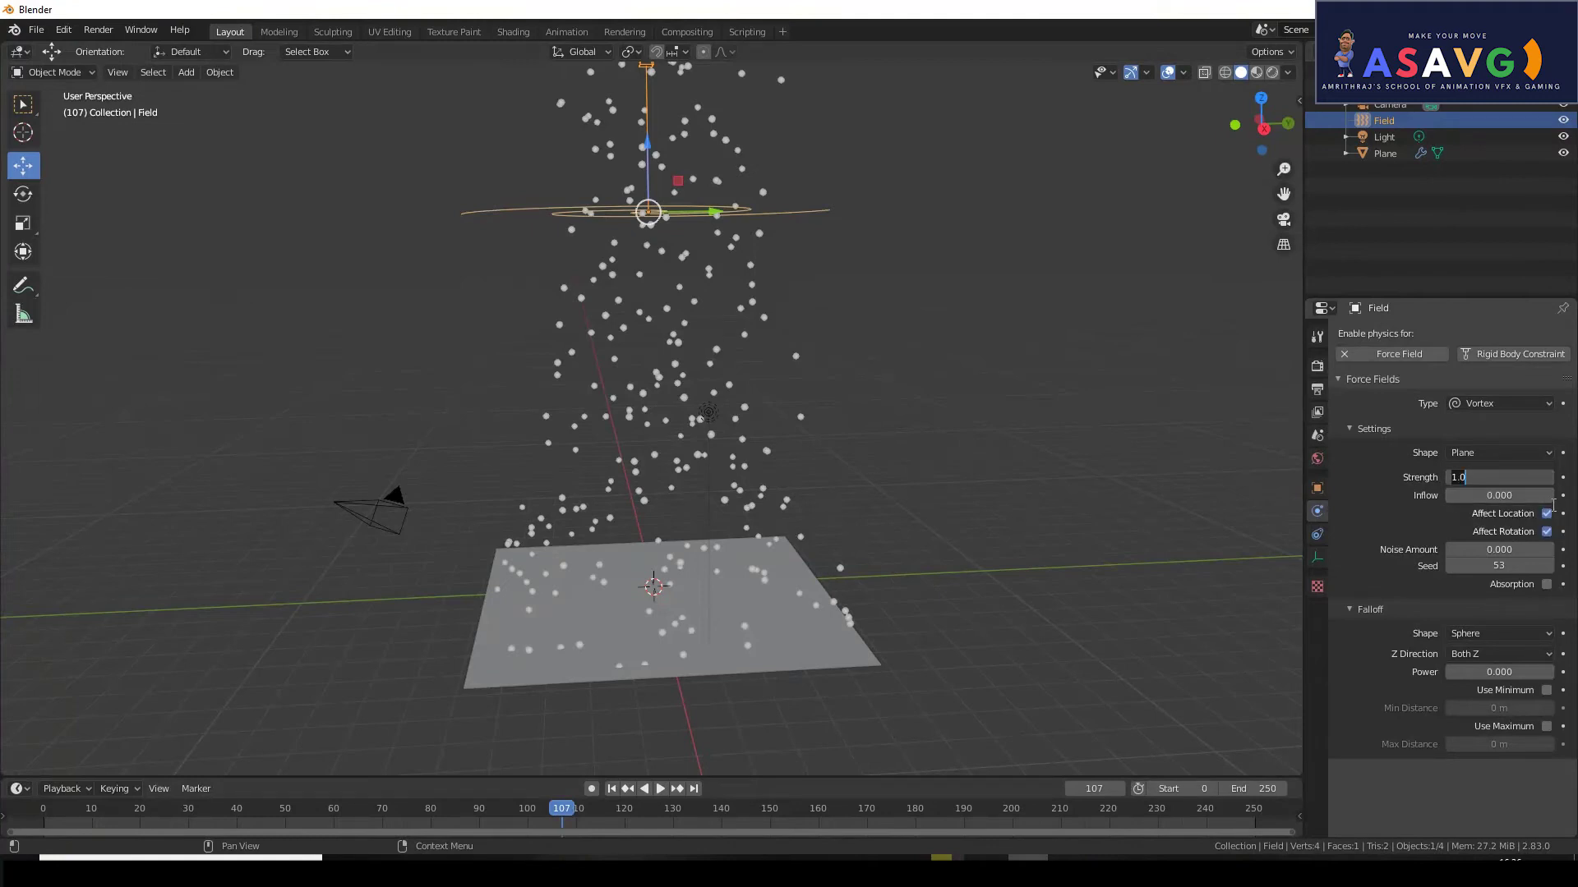
text(10)
key(Return)
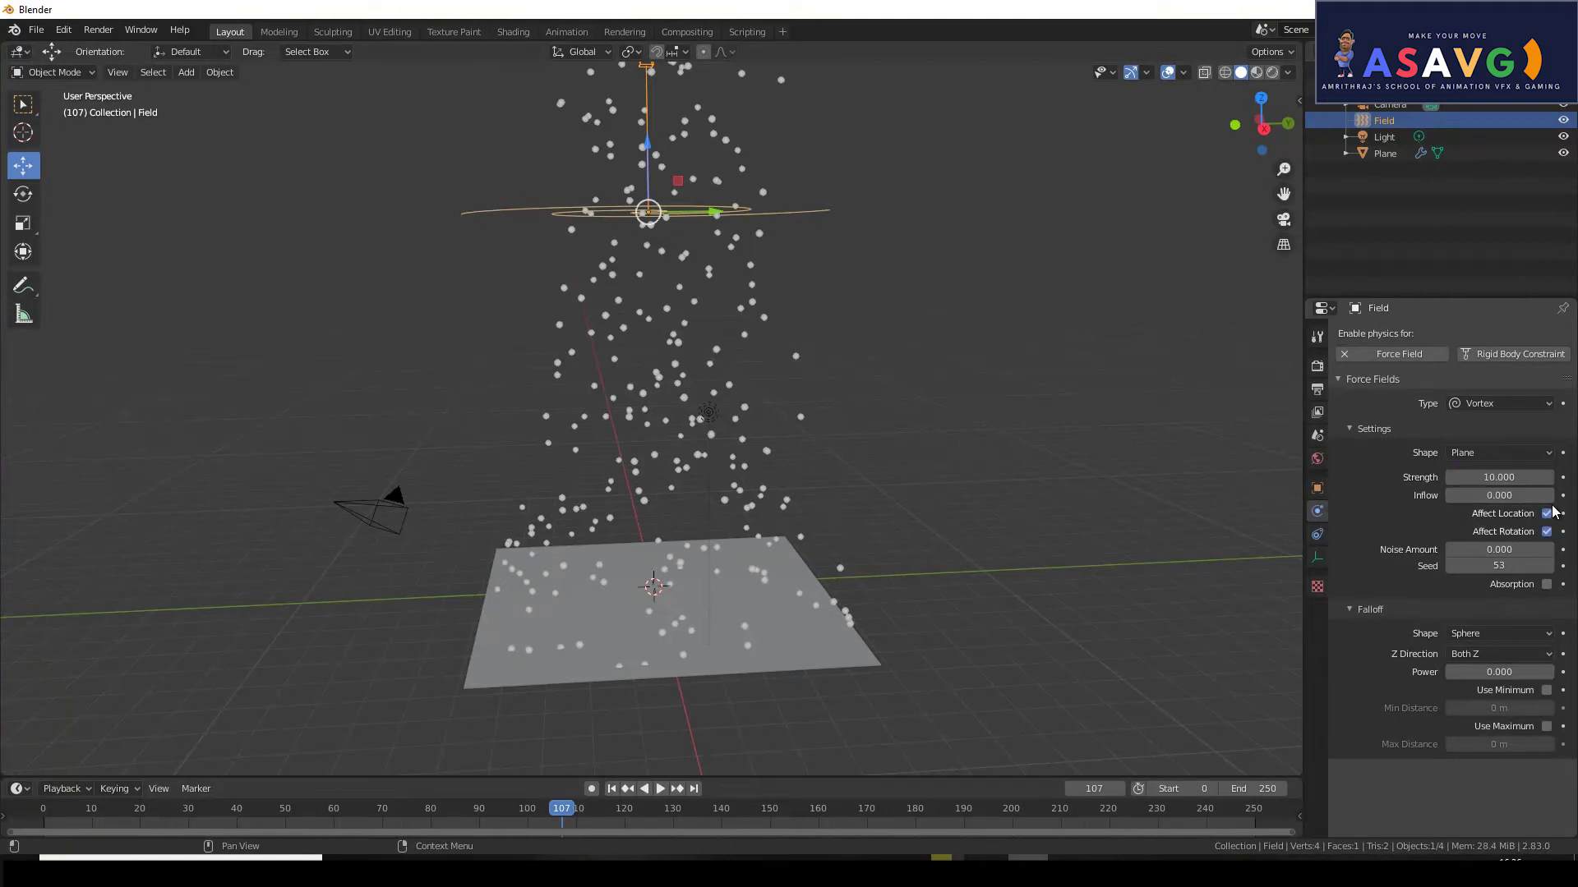
click(611, 789)
click(661, 788)
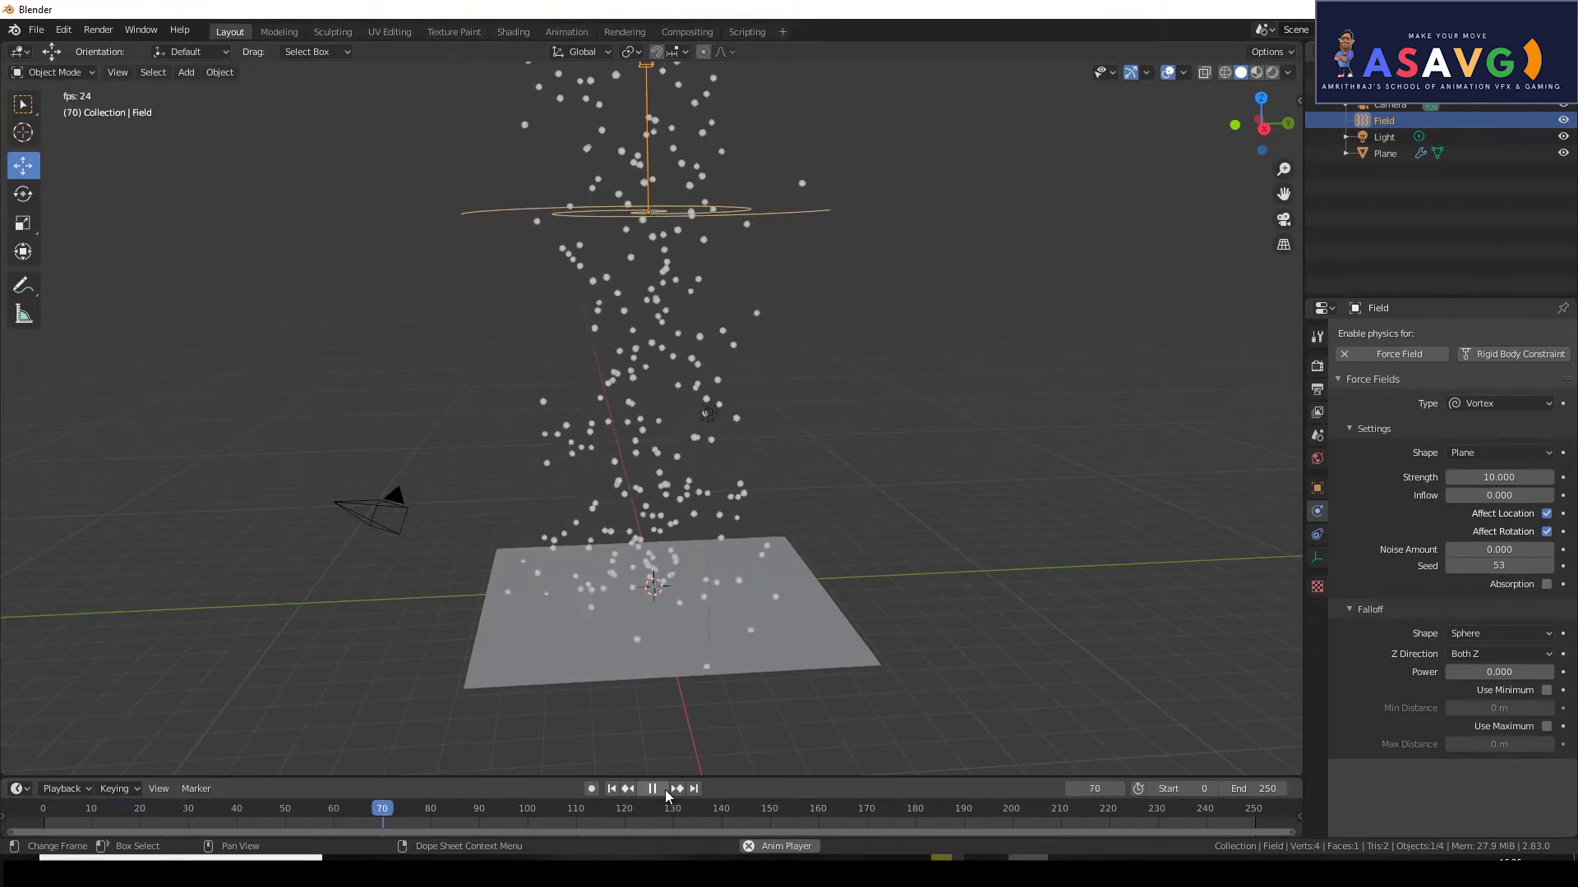
click(664, 791)
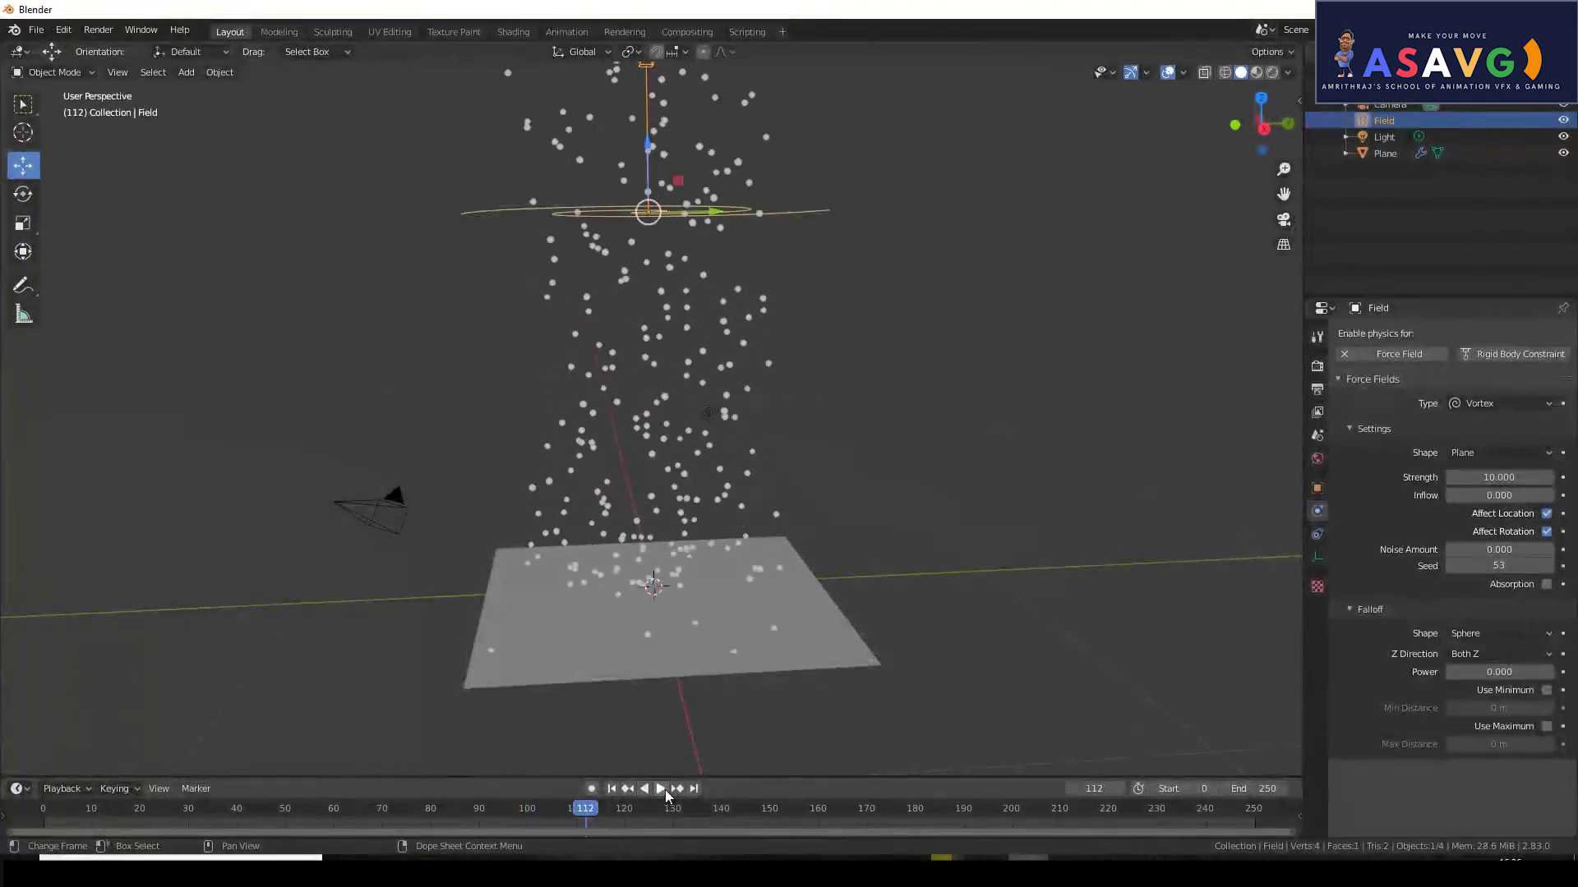
Set the vortex field's Strength to 5 and replay the animation from frame 0, stopping at about frame 132.
click(1495, 477)
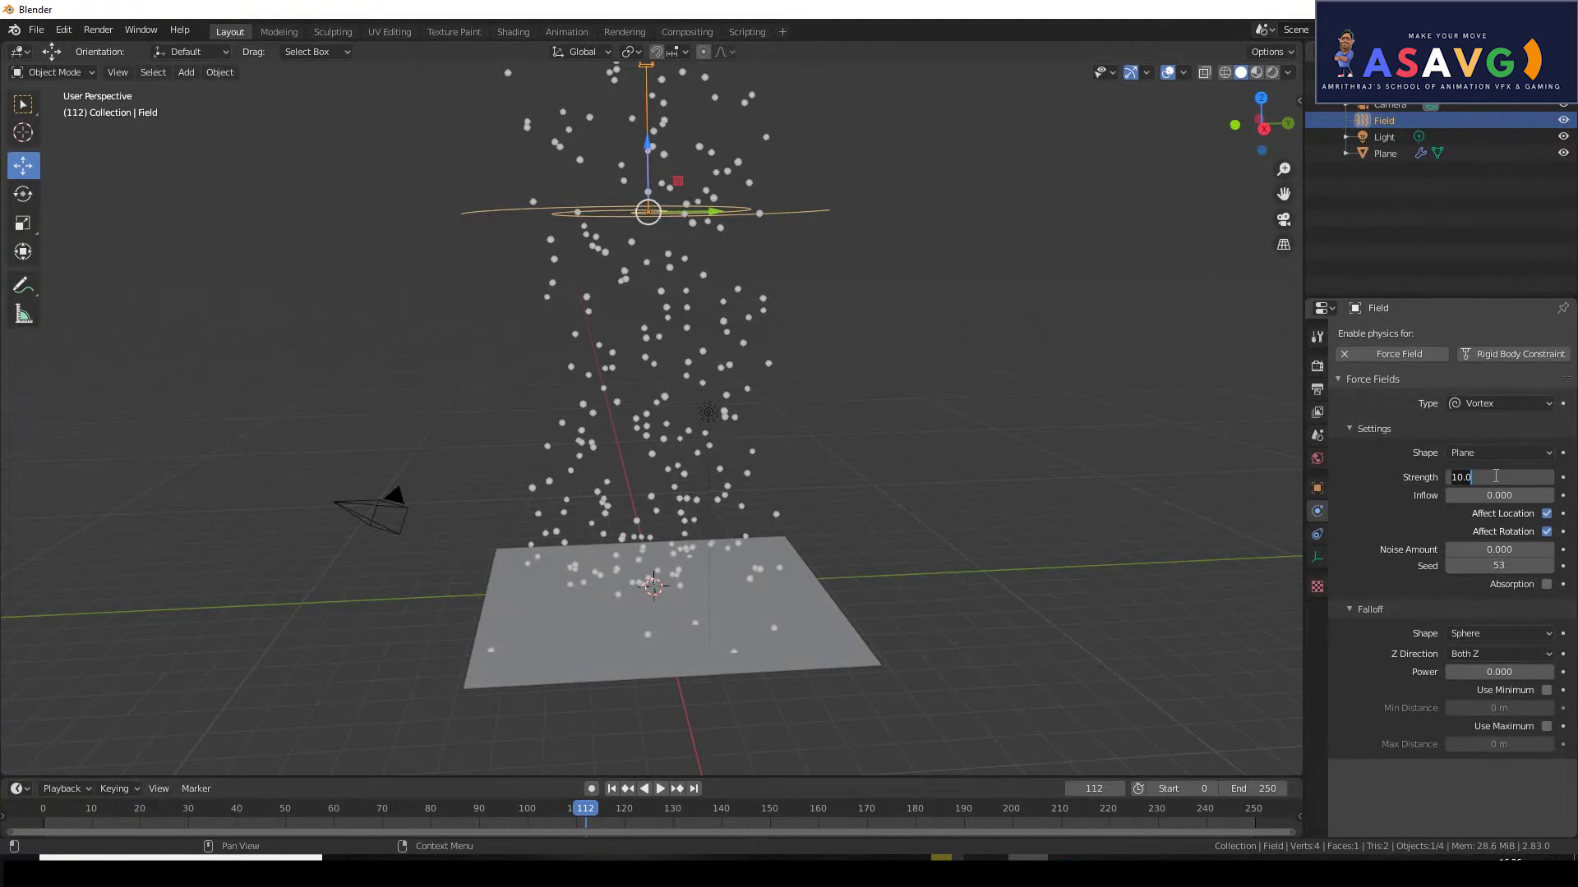
key(Return)
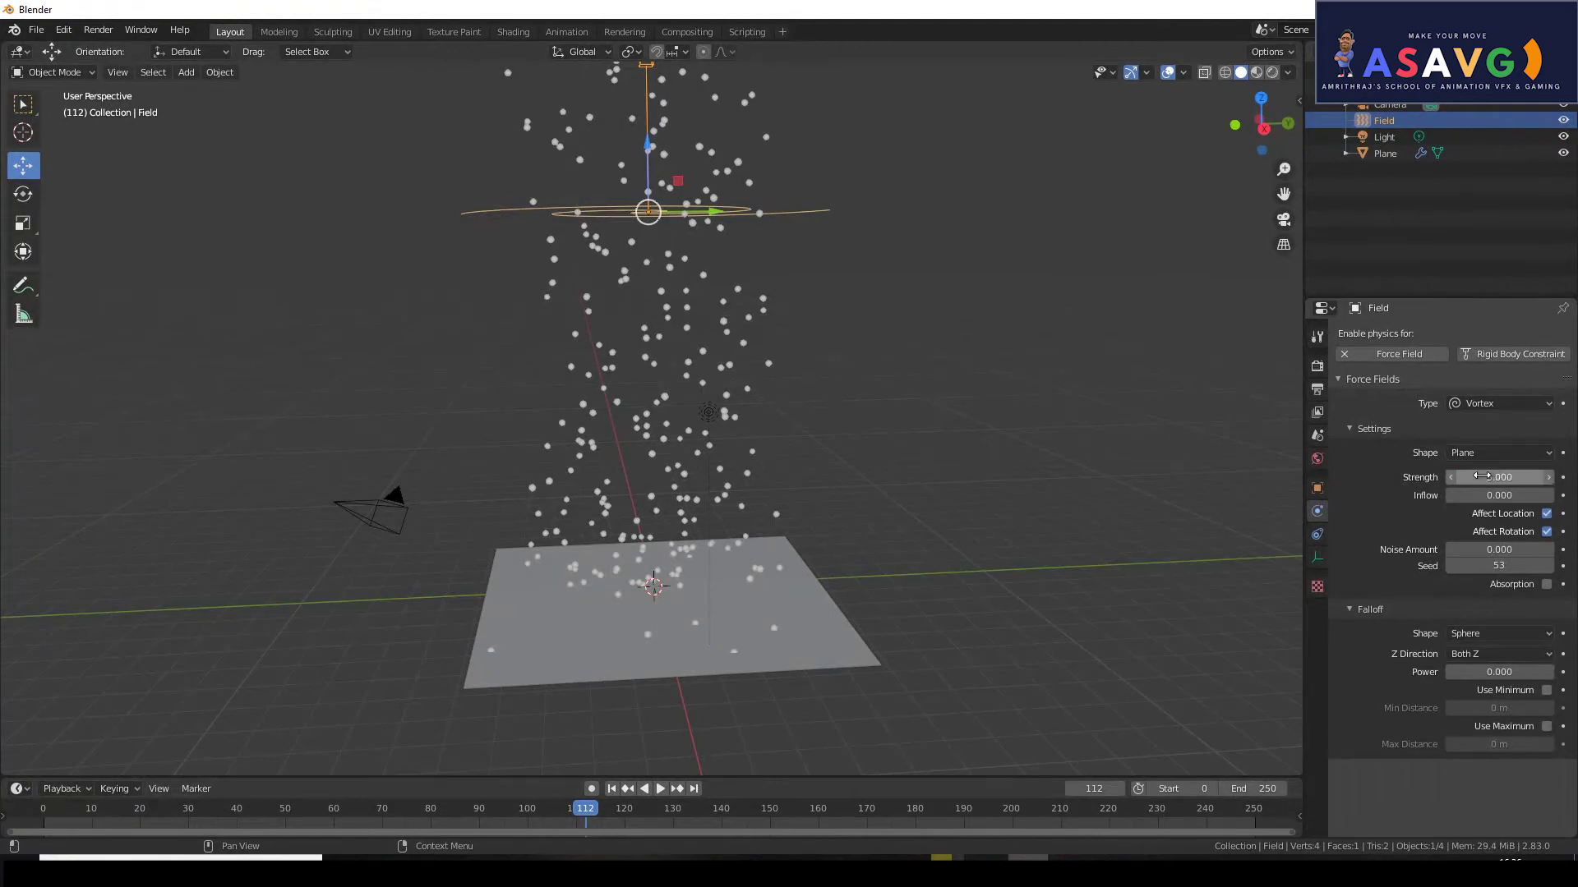
click(611, 788)
click(662, 789)
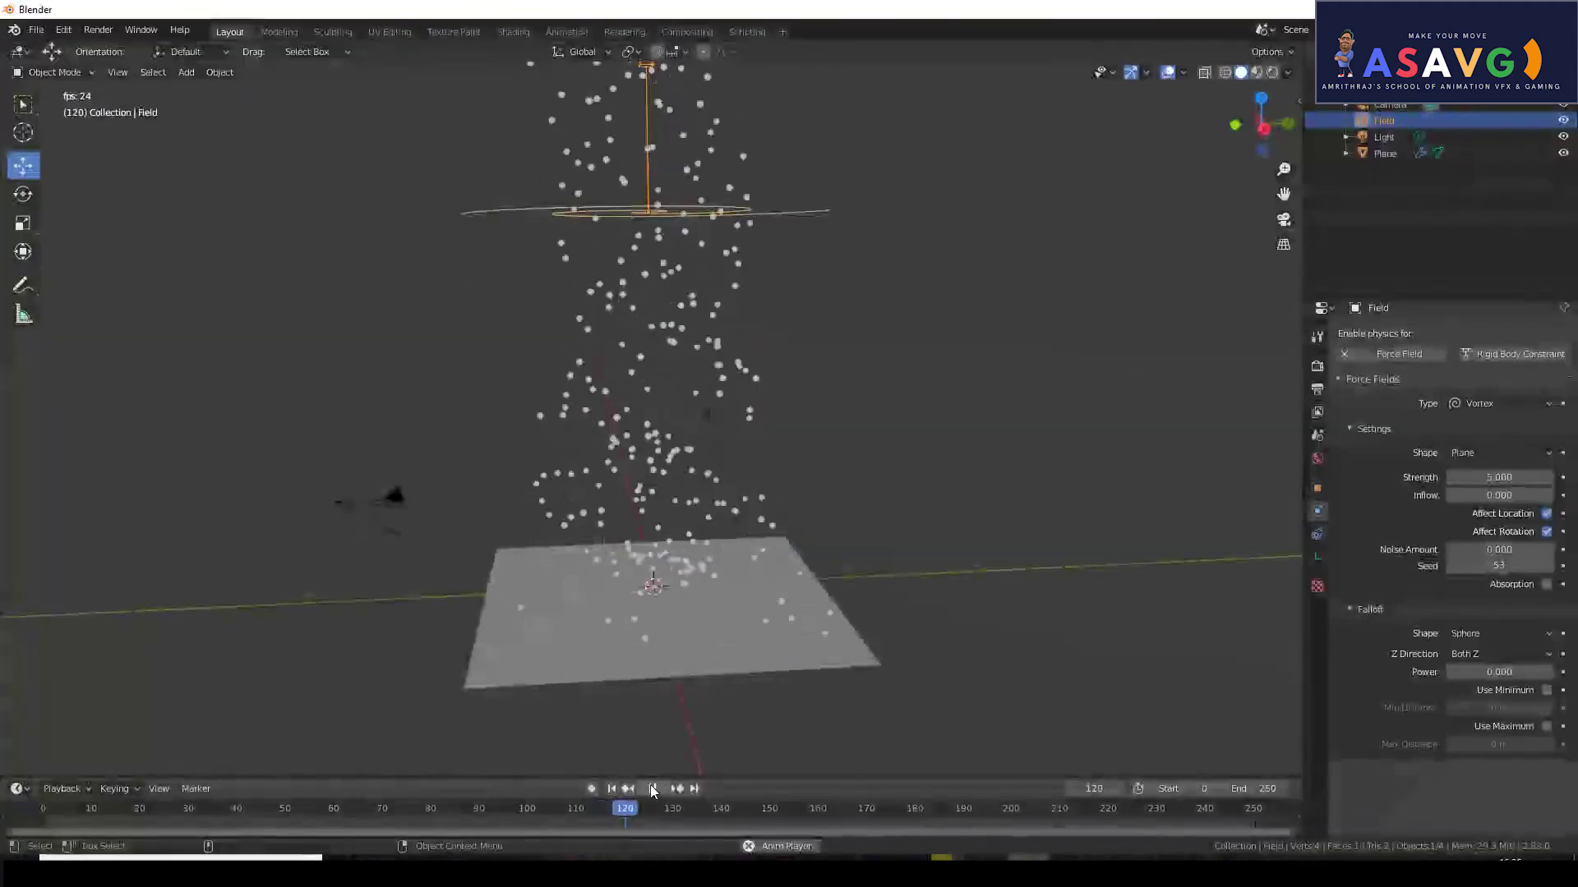
click(652, 789)
scroll(795, 447, down, 5)
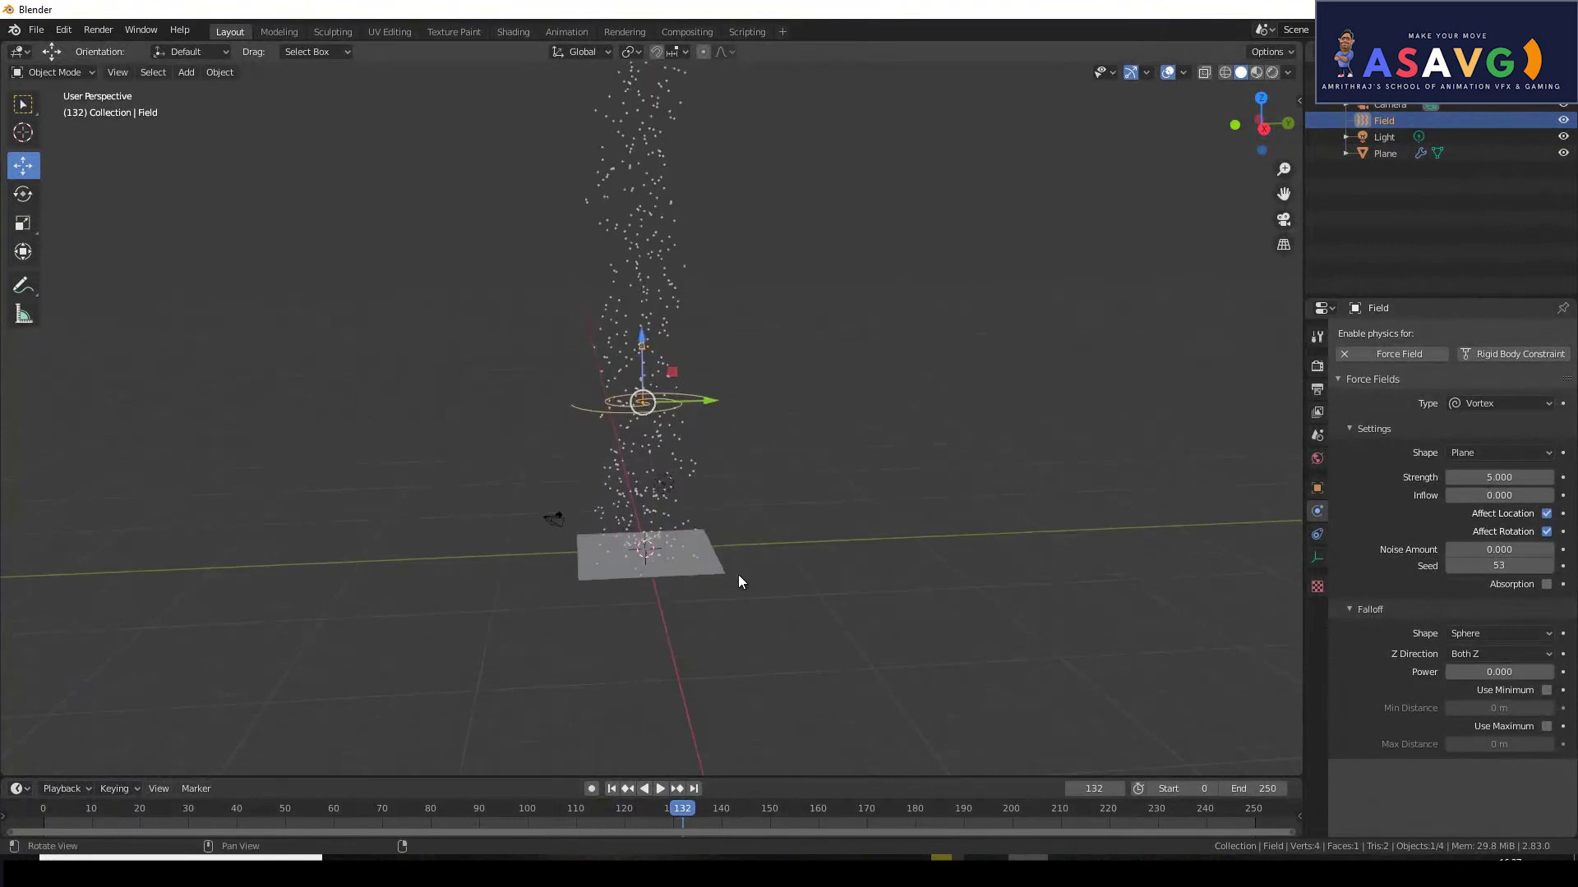
Replay the animation from frame 0 for a closer look at the swirling particles, stopping at about frame 142.
click(612, 789)
click(658, 789)
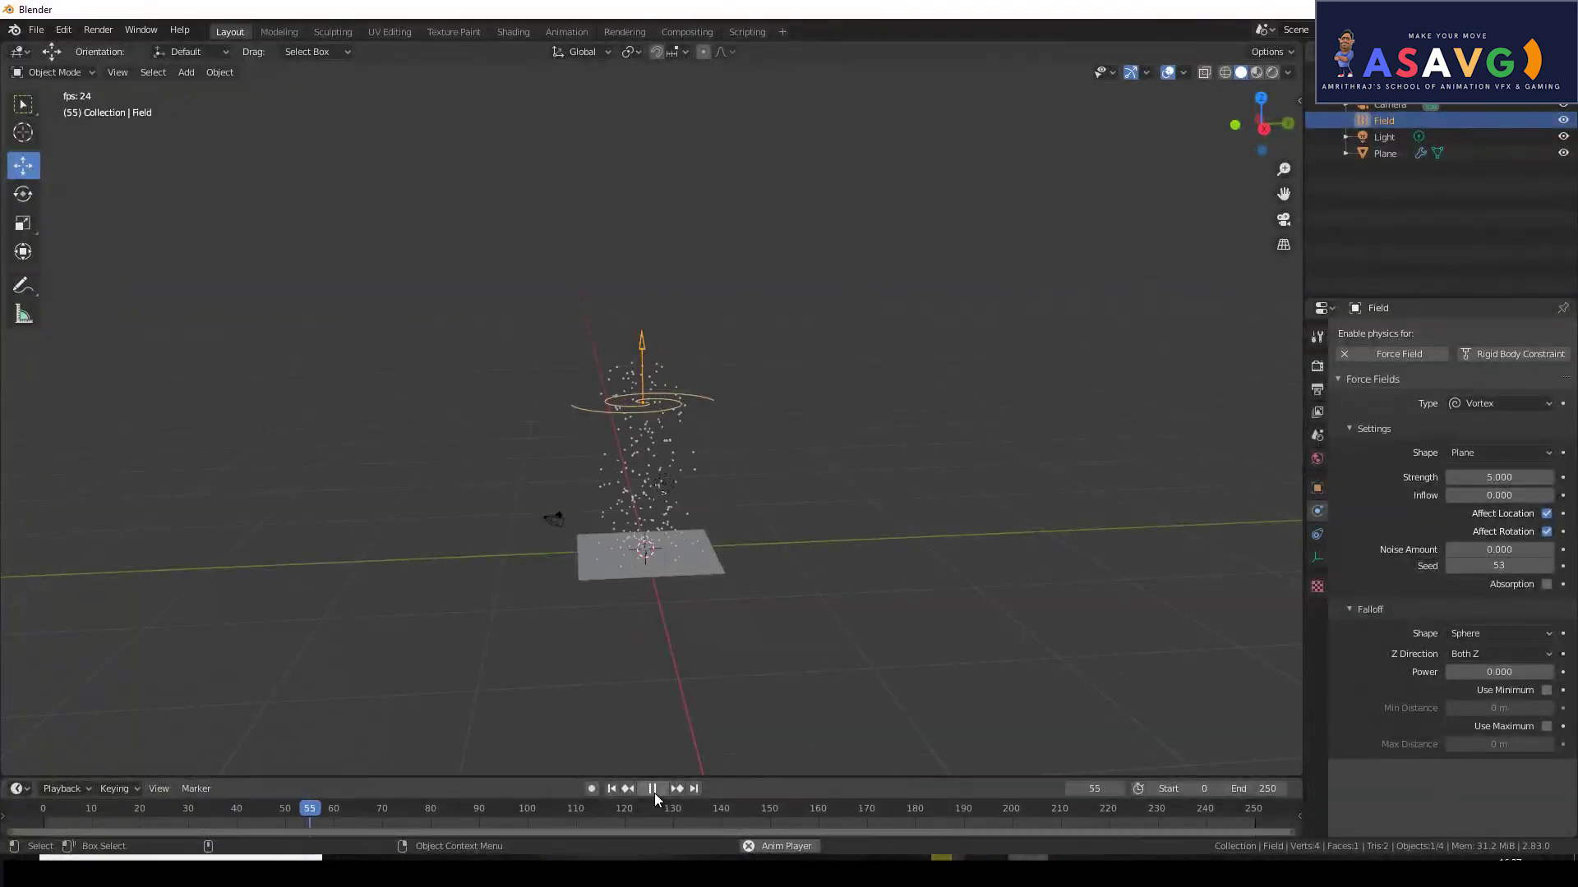
scroll(702, 498, up, 2)
scroll(702, 498, up, 2)
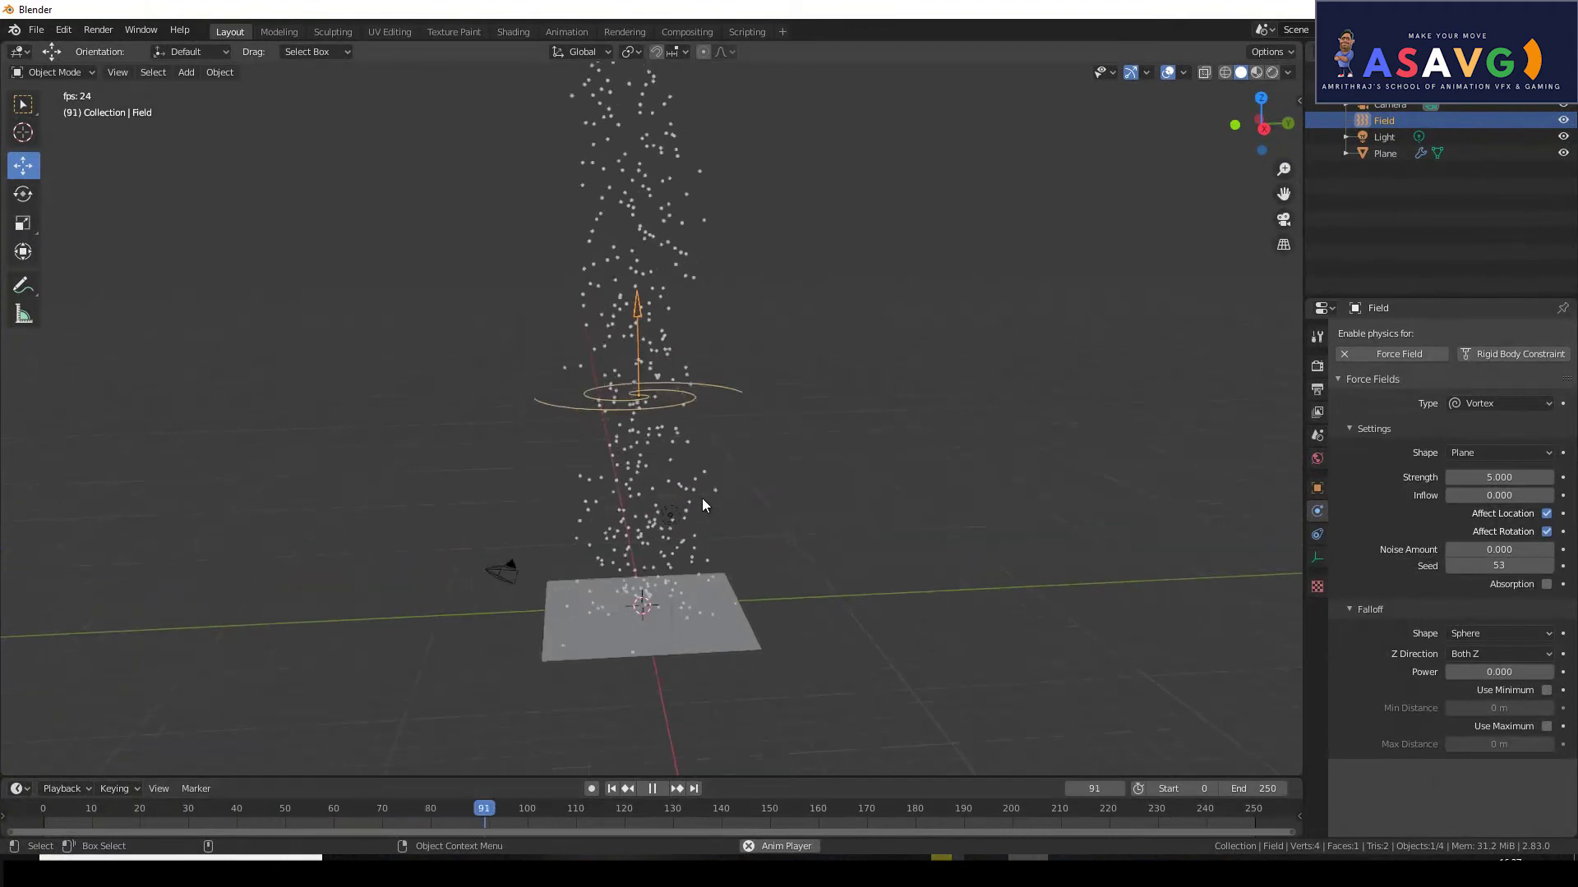
click(647, 793)
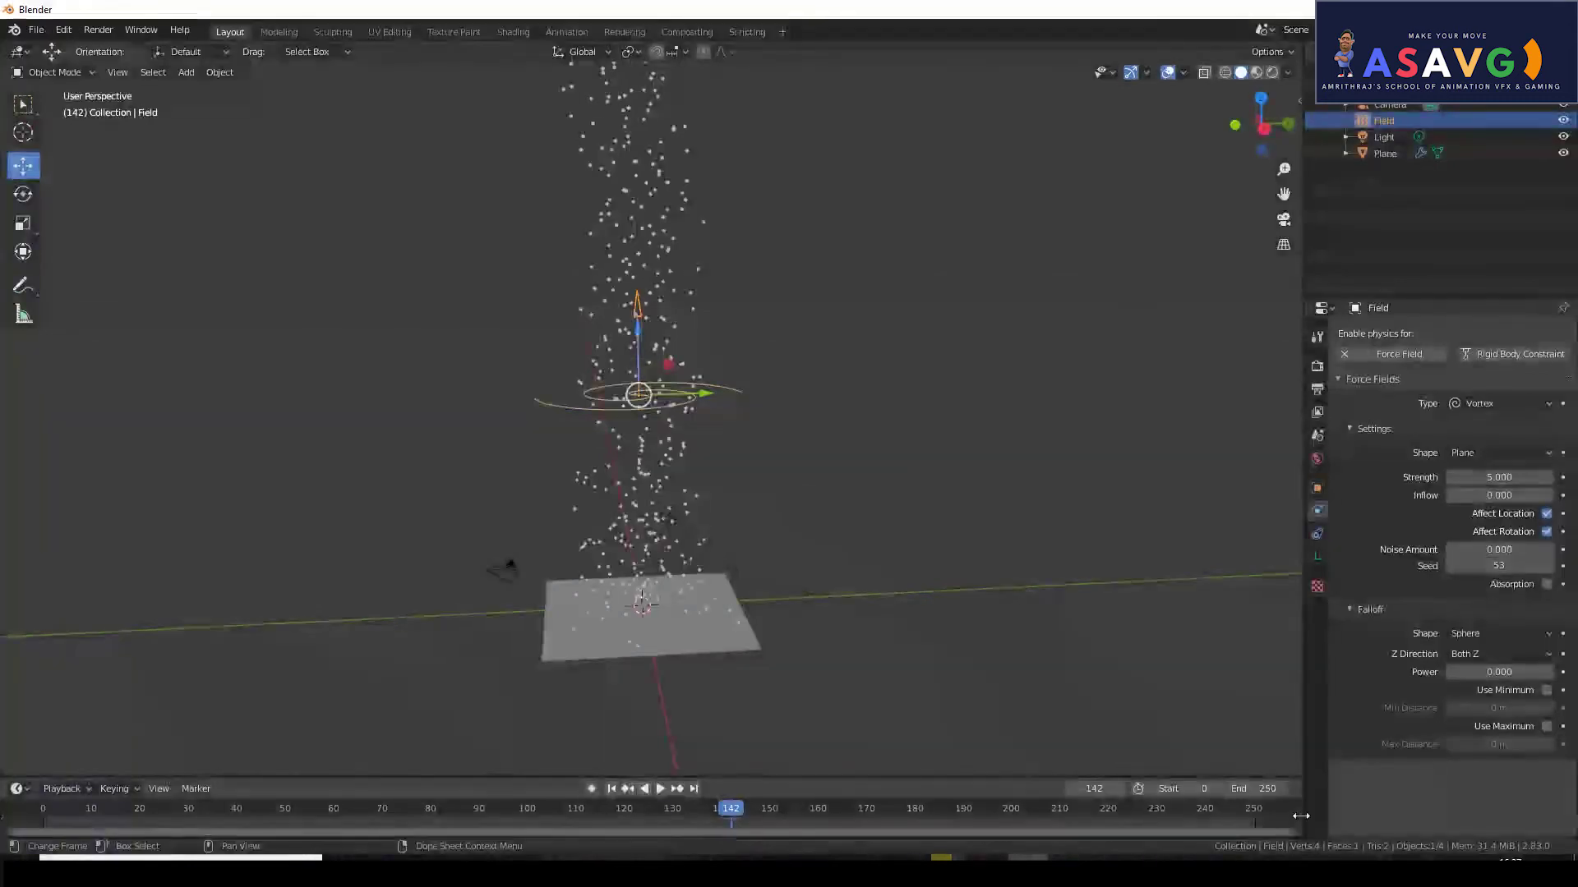
Set the vortex field's Inflow to 1.6 and replay the animation from frame 0, stopping at about frame 53 of the second loop.
click(1517, 495)
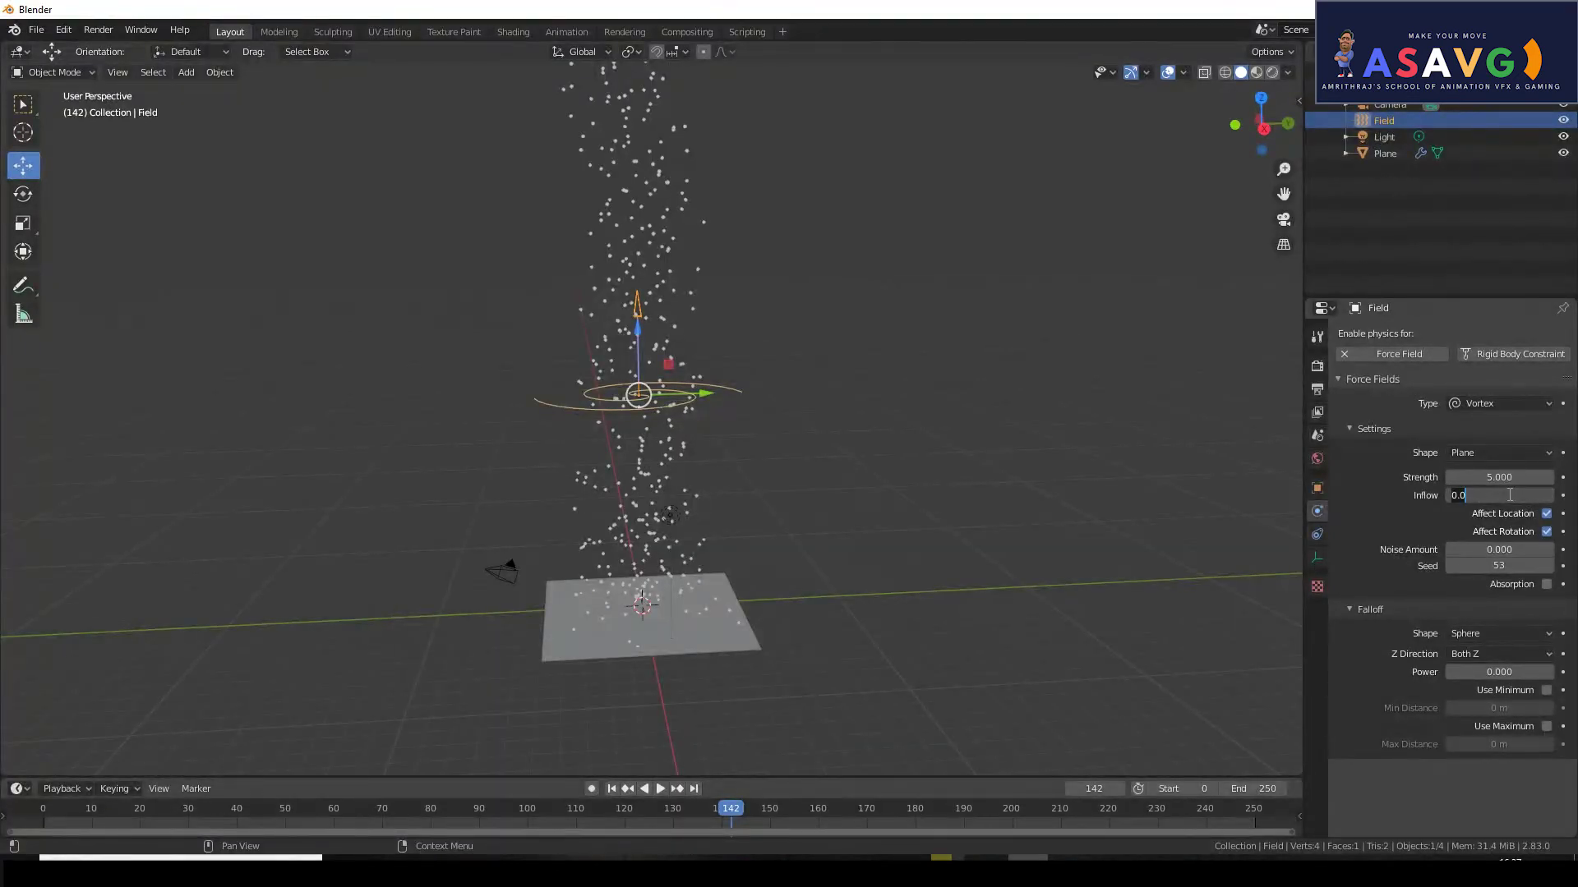
text(1.6)
key(Return)
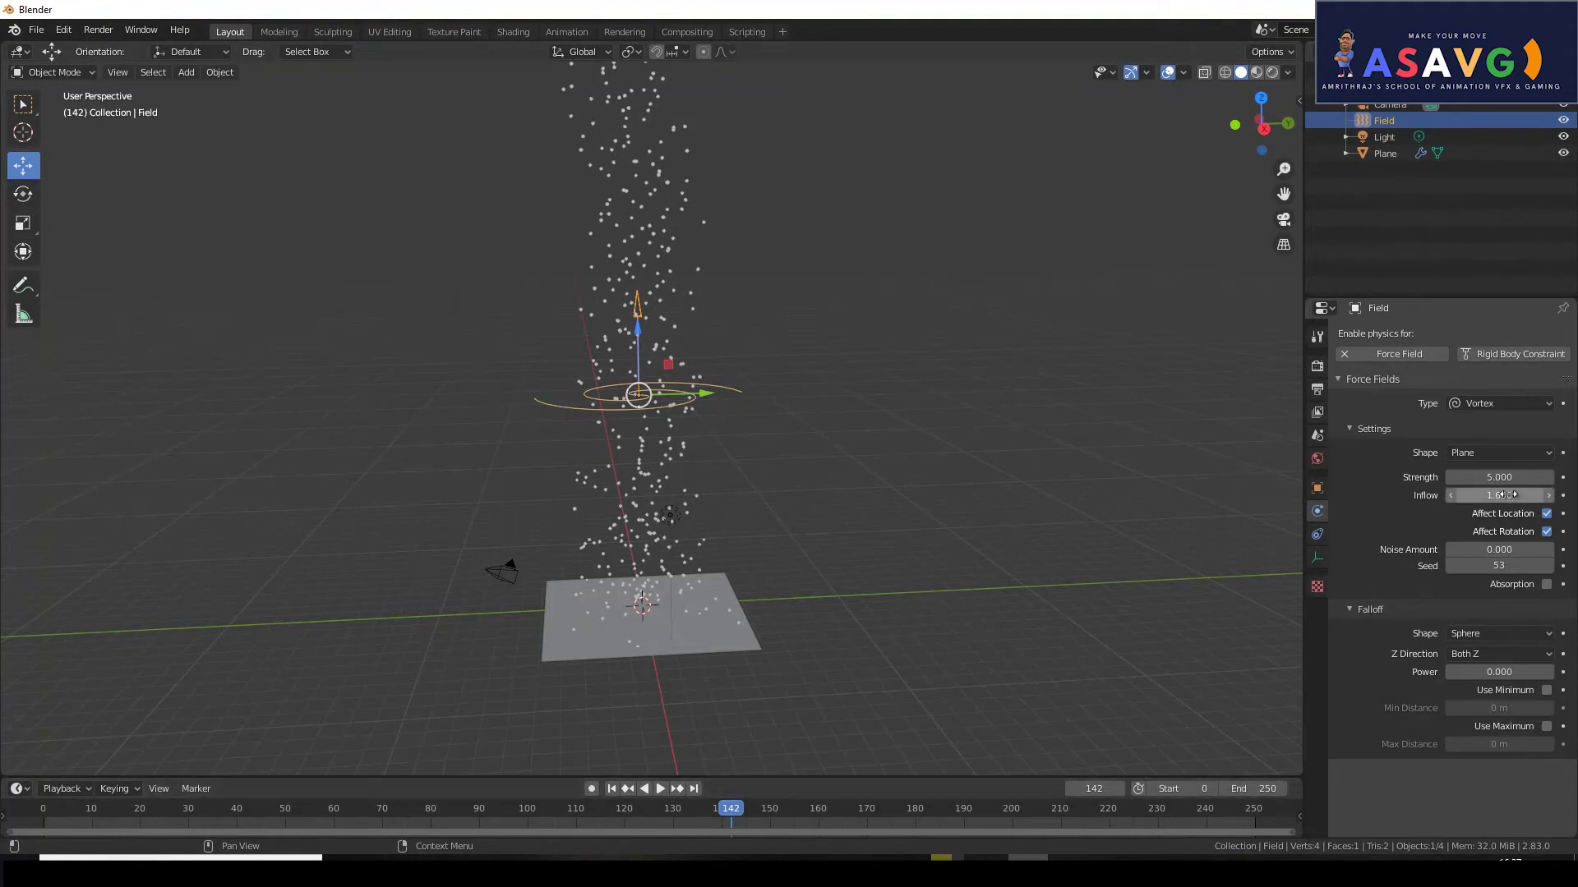
click(611, 789)
click(658, 788)
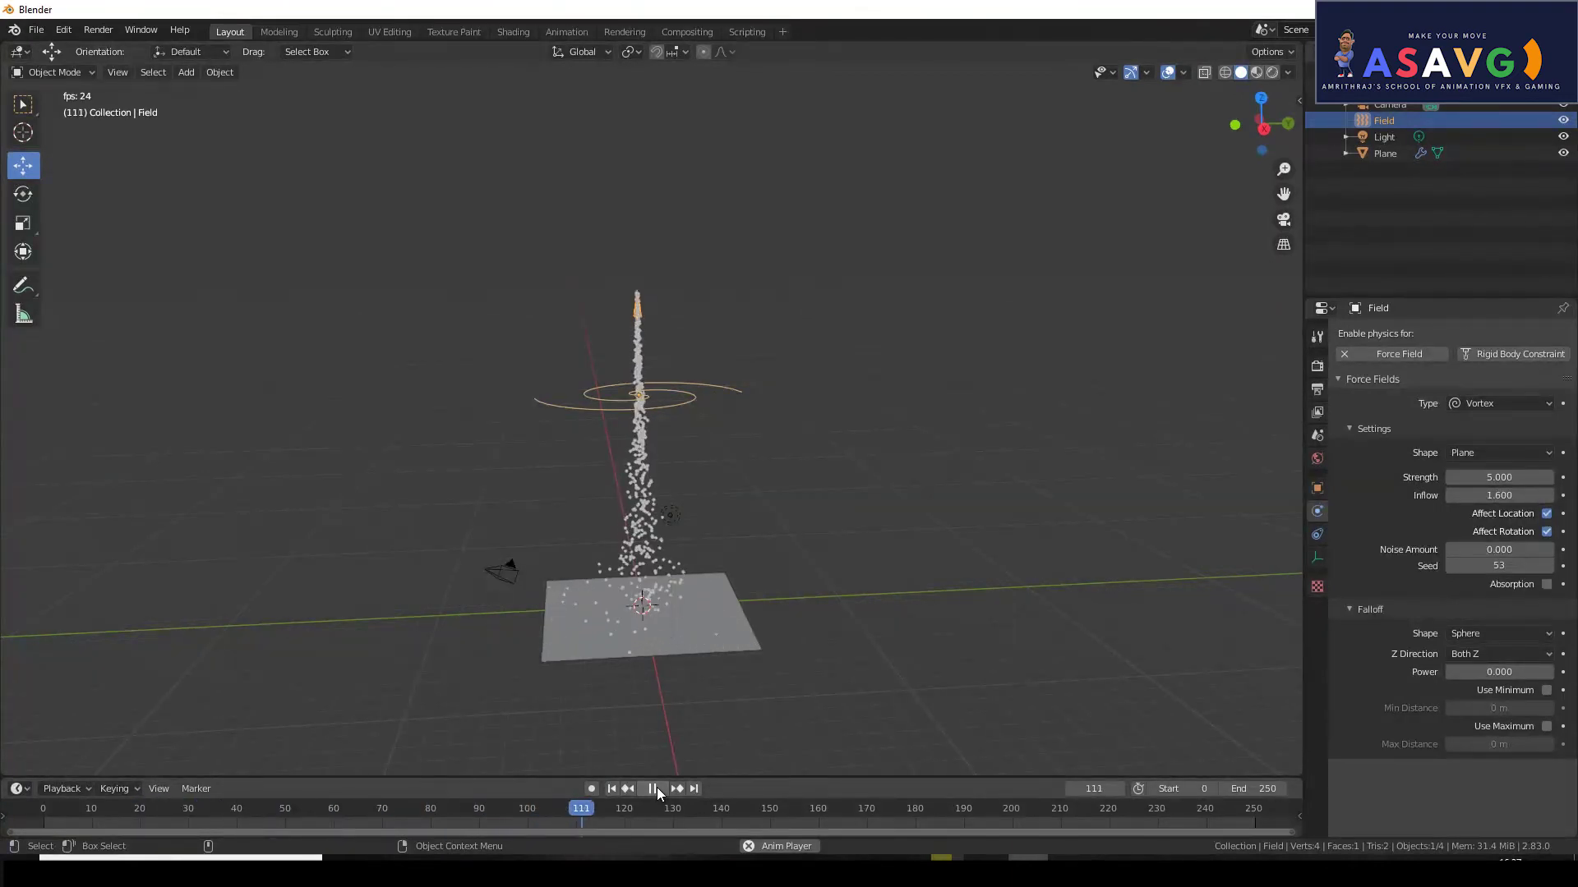
middle_drag(698, 585, 723, 638)
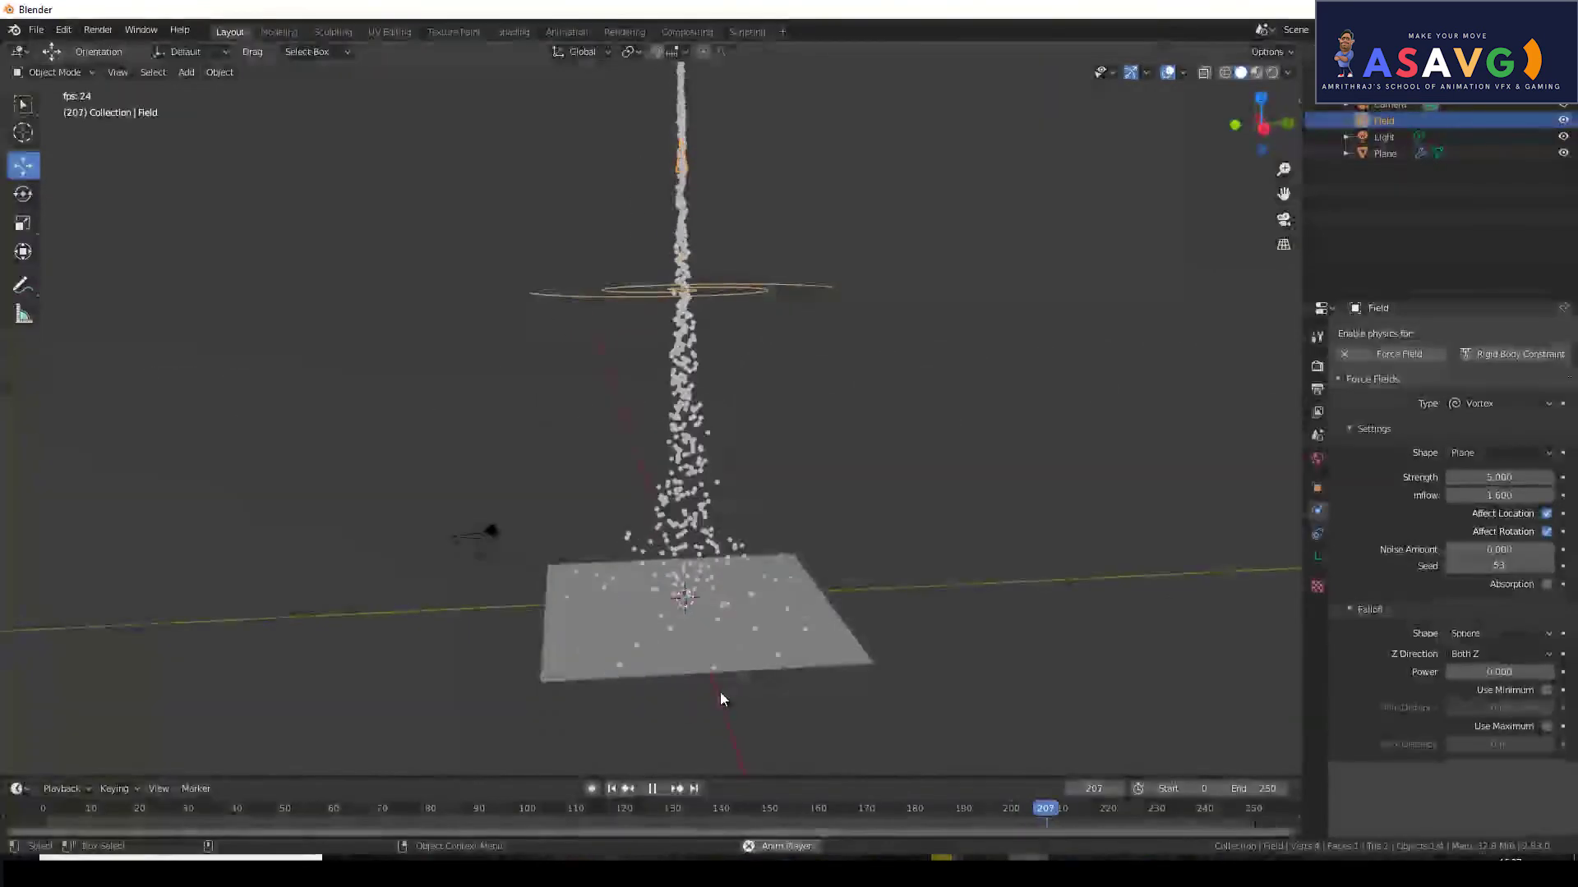
middle_drag(720, 692, 626, 556)
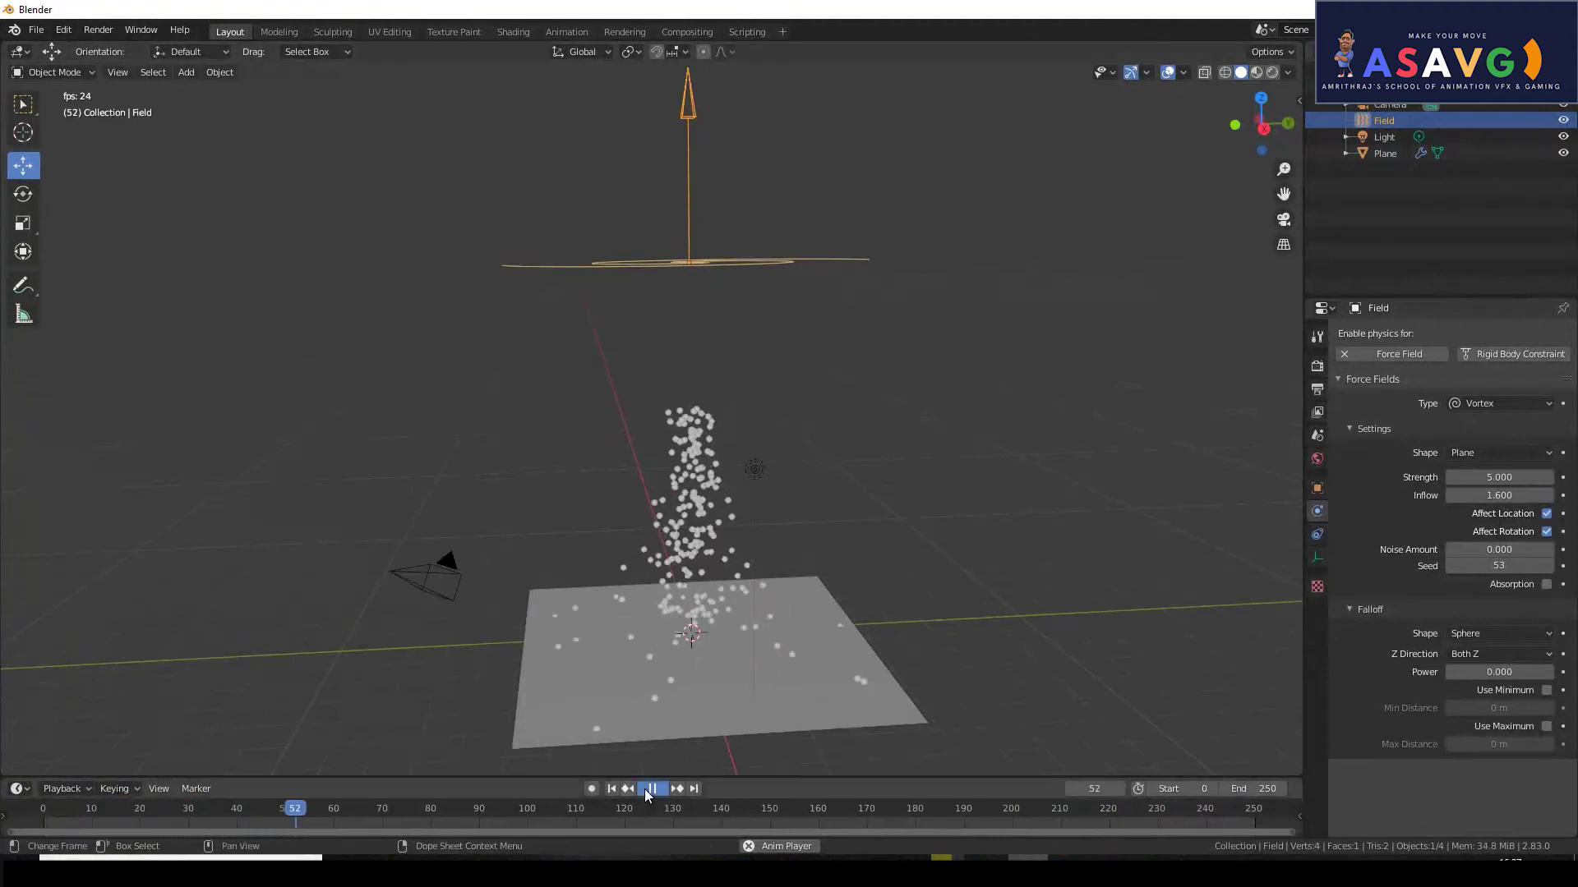
key(space)
Set the vortex field's Inflow to 0, replay the animation from frame 0 and stop it.
click(1500, 496)
text(0)
key(Return)
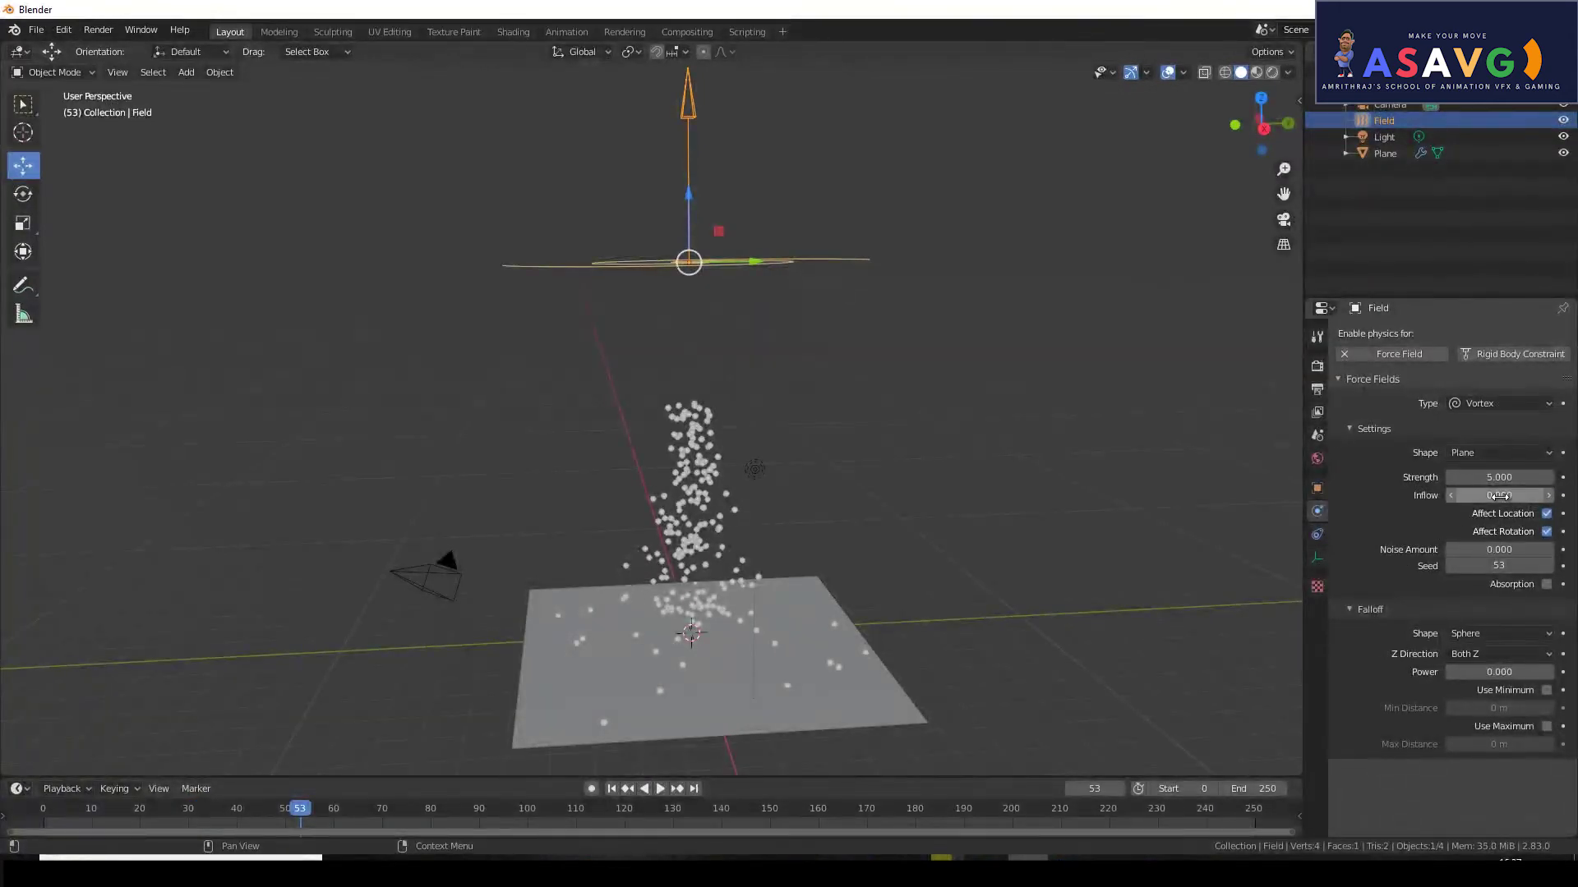
click(612, 789)
click(660, 788)
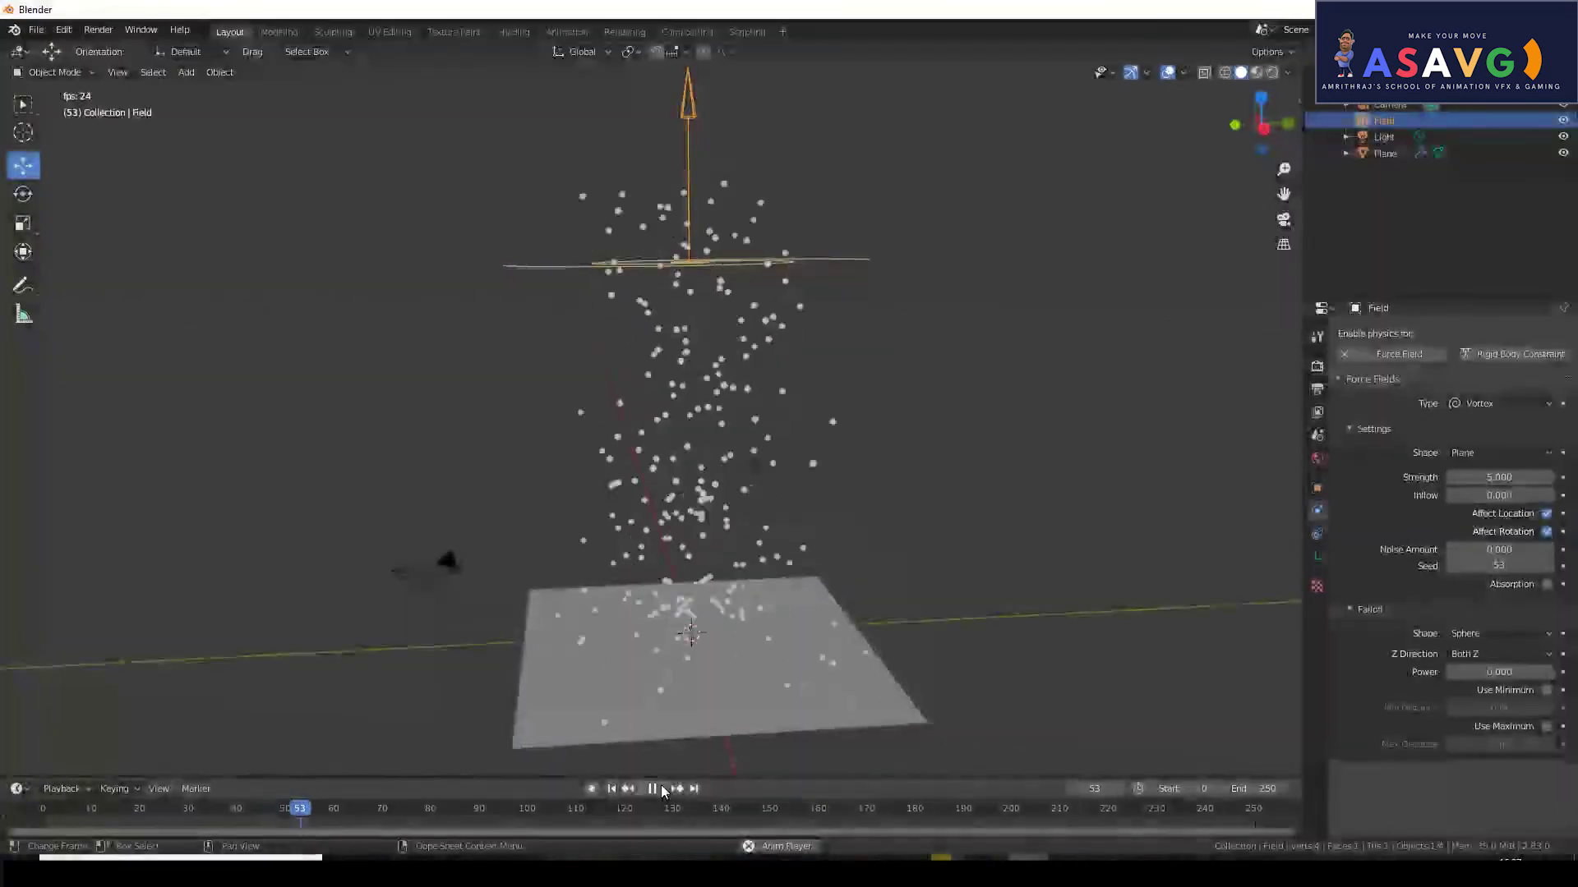
click(660, 787)
Set the vortex field's Inflow to 2 and replay the animation from frame 0, stopping at about frame 167.
click(1500, 495)
text(2)
key(Return)
click(612, 789)
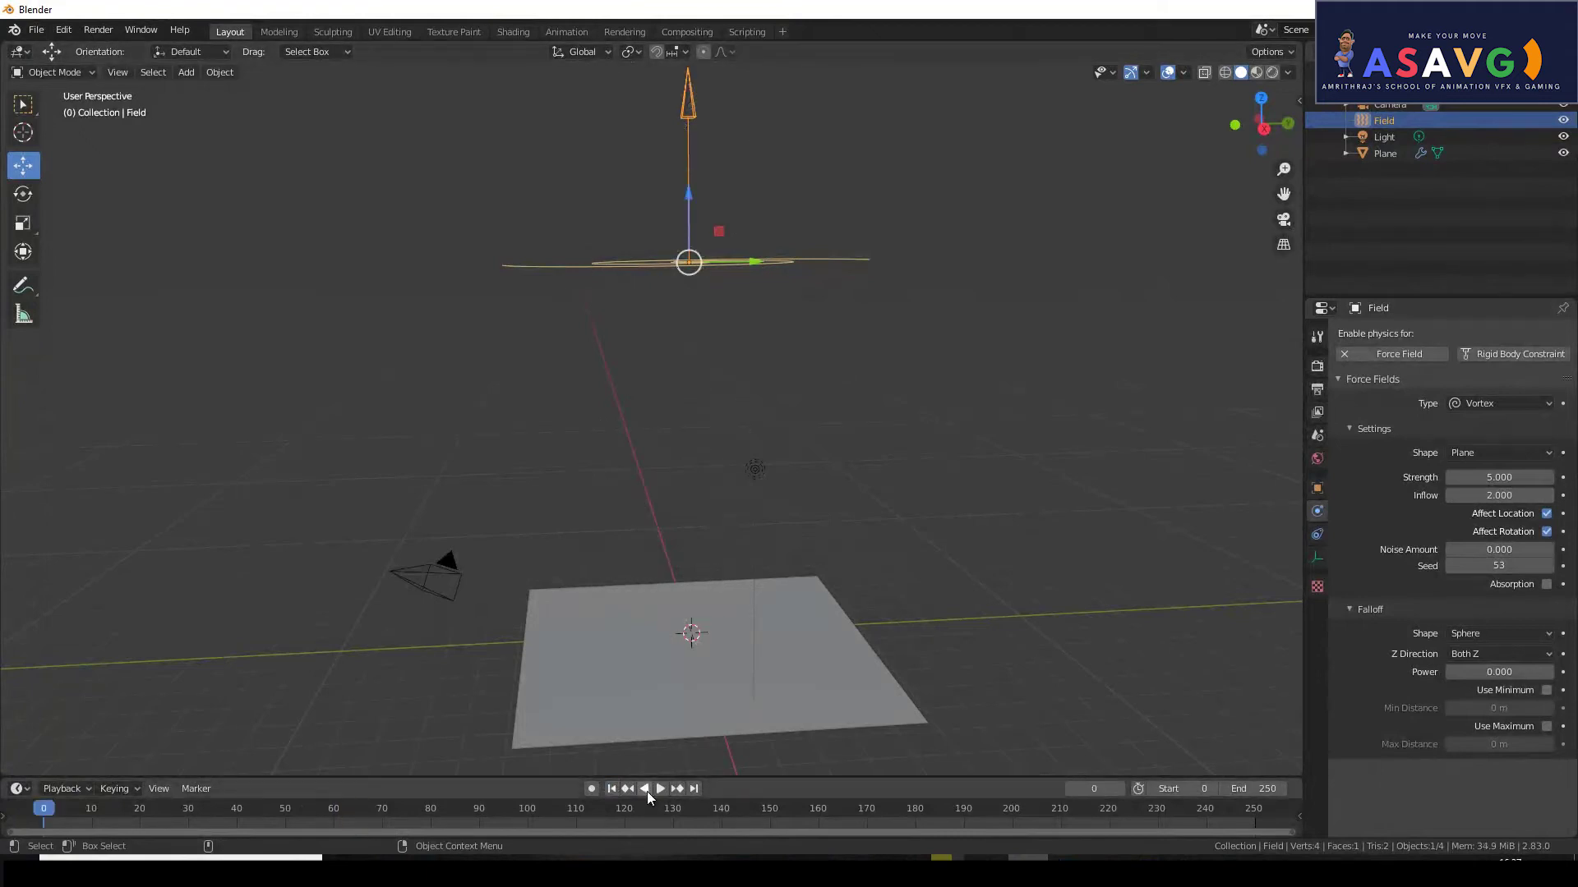
click(660, 789)
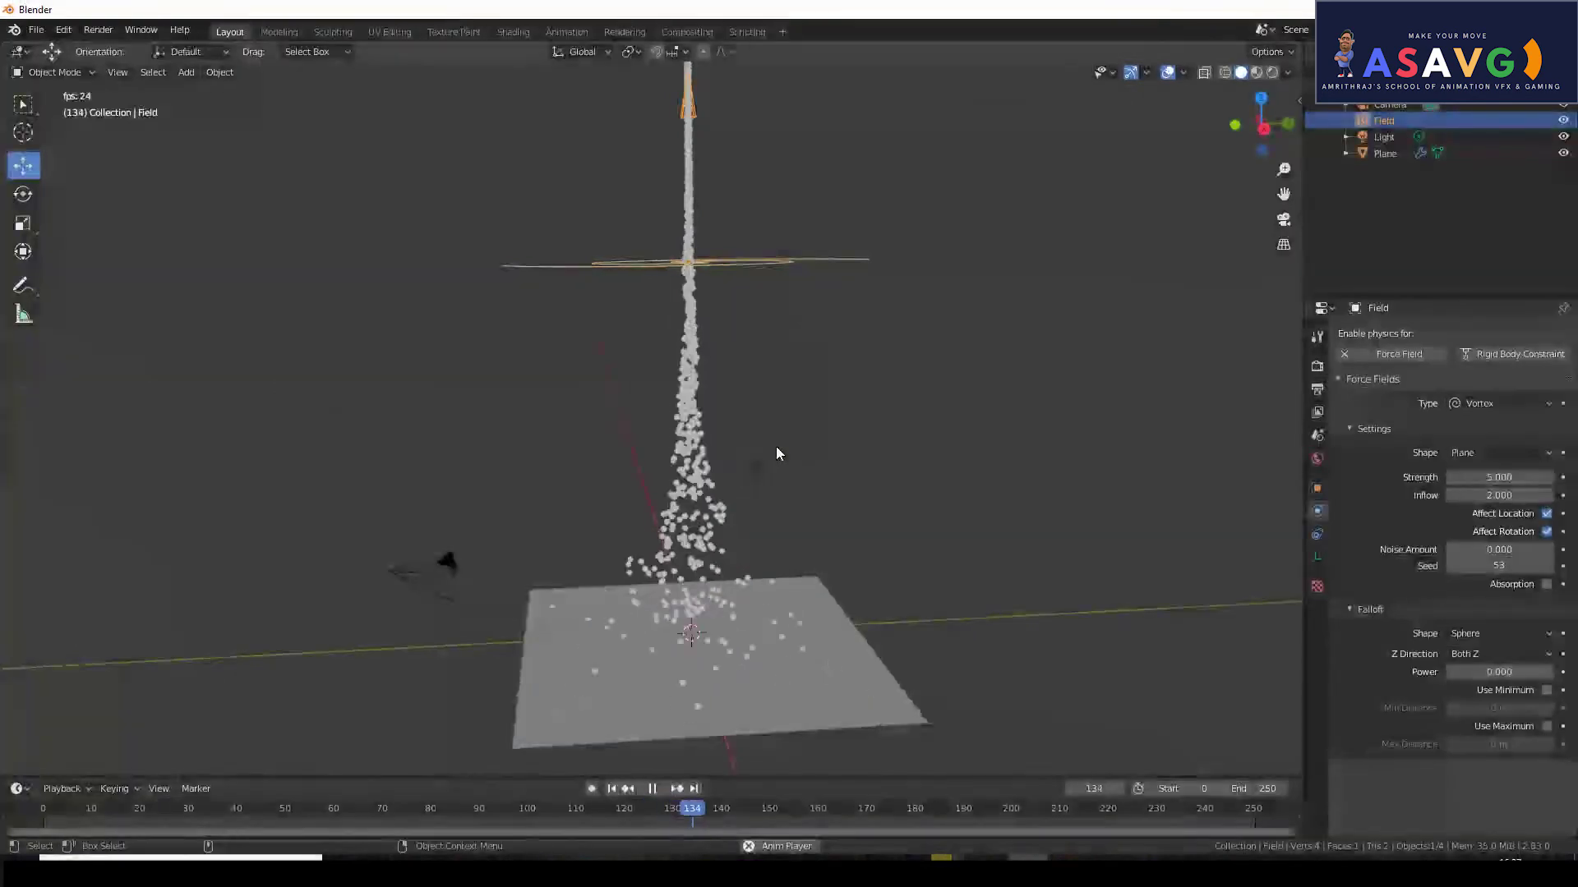
click(653, 789)
Set the vortex field's Inflow to 1.5.
click(1519, 495)
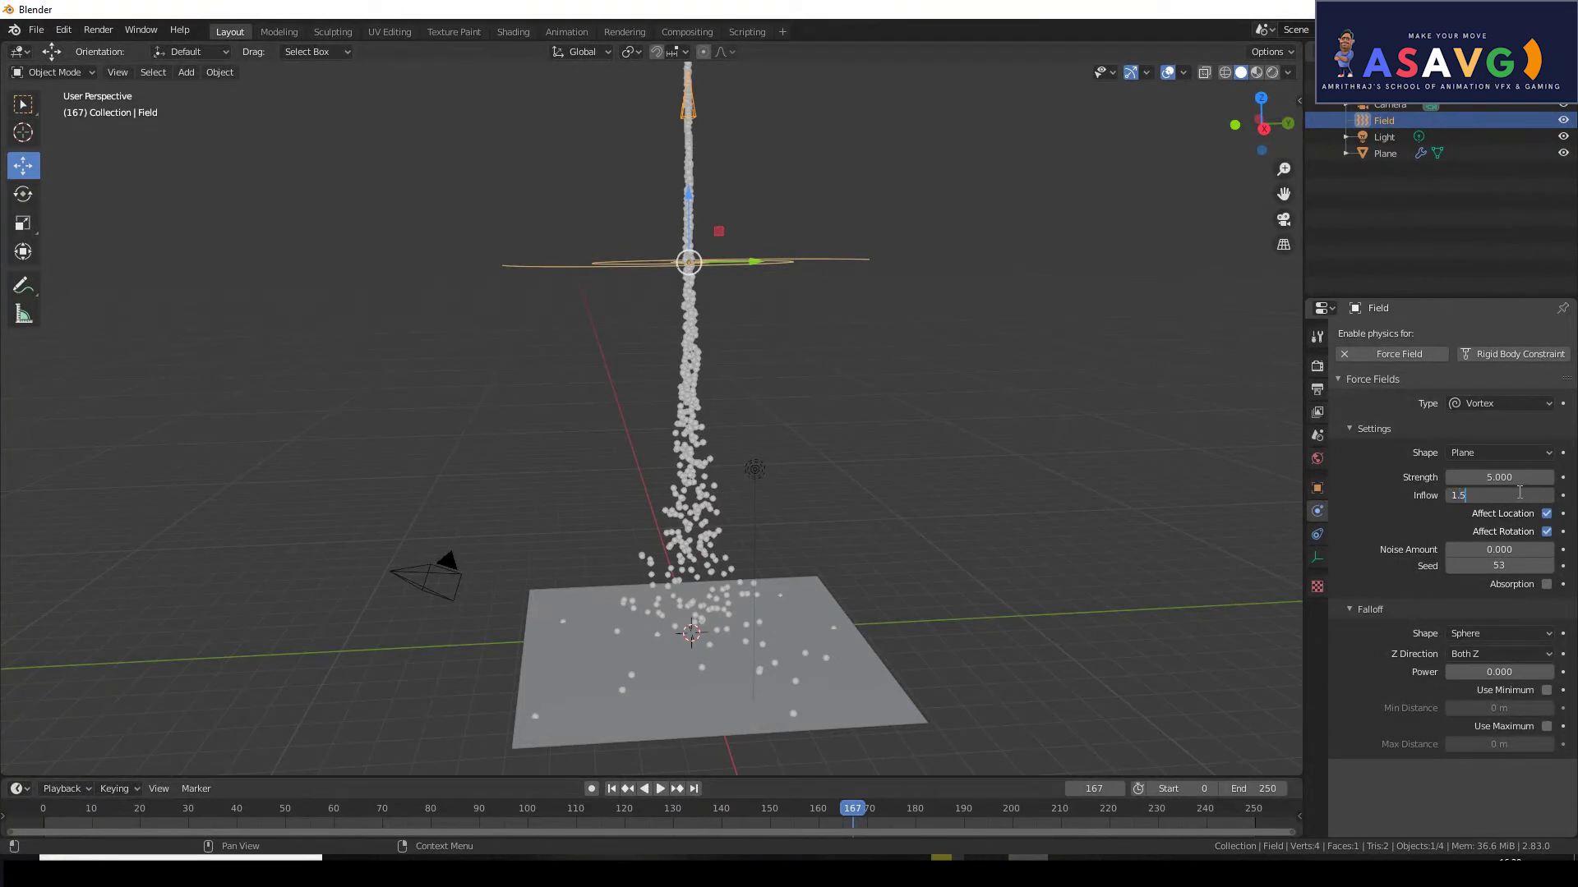
key(Return)
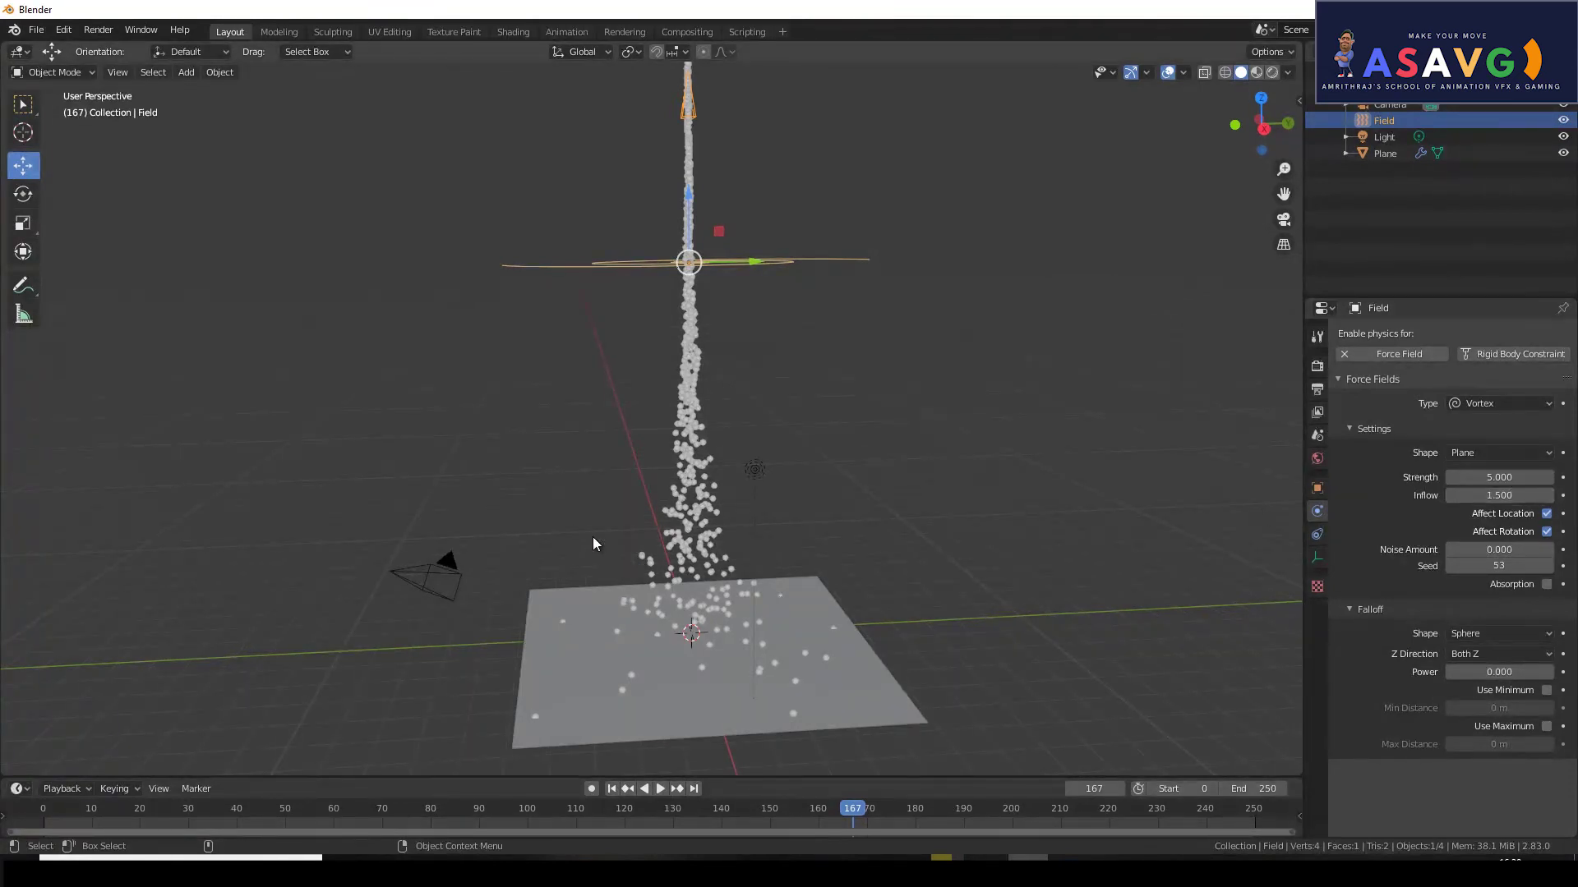
Add a force field of type Force and move it straight up along Z to sit above the vortex field.
key(shift+a)
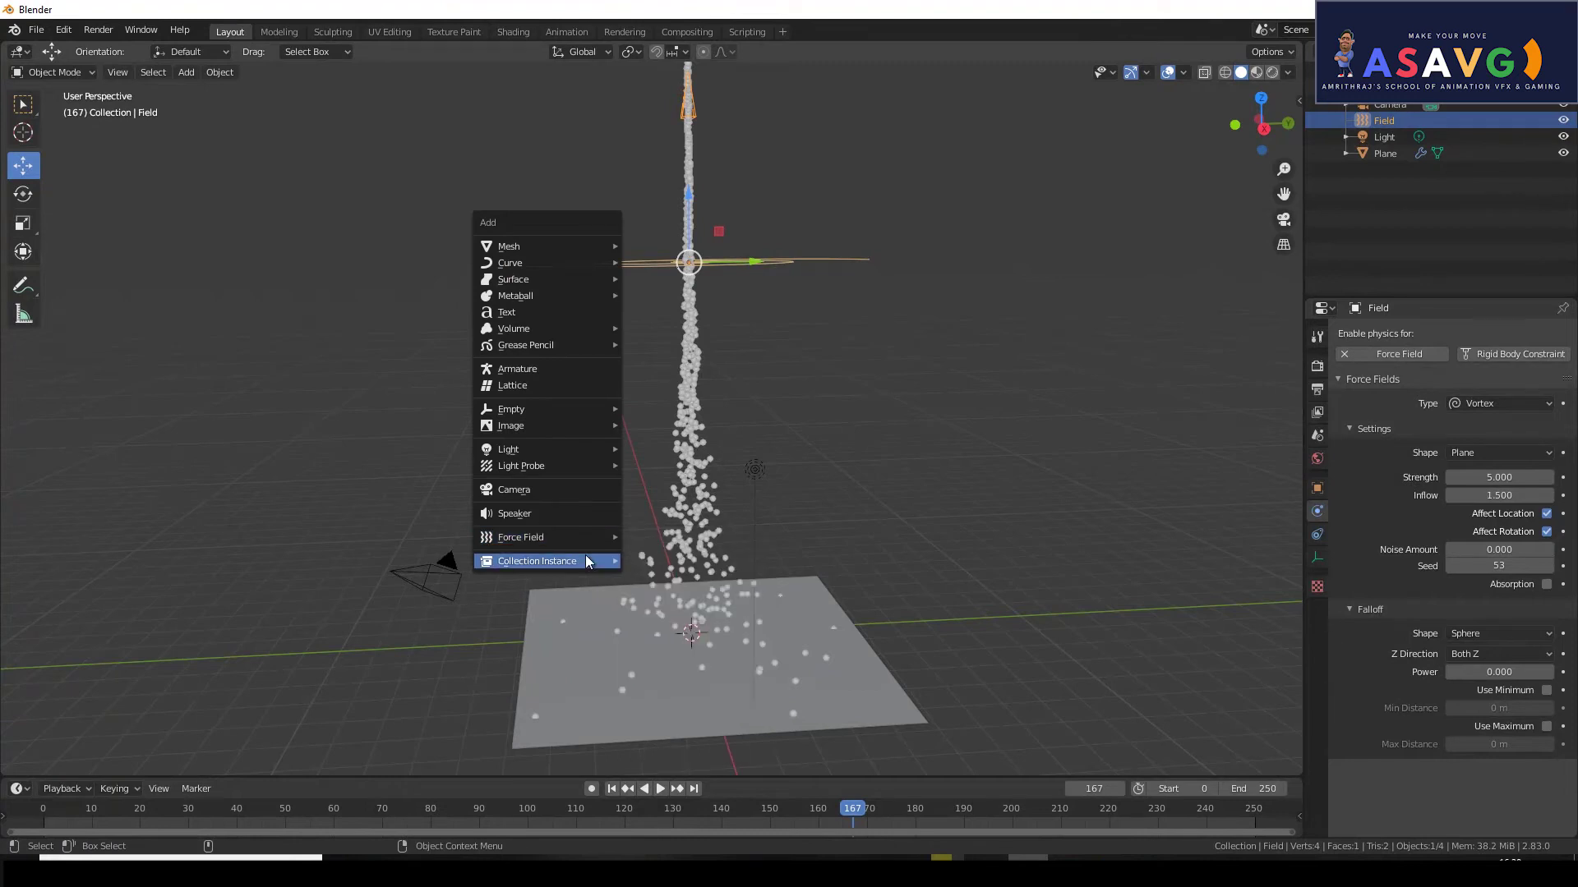
mouse_move(573, 536)
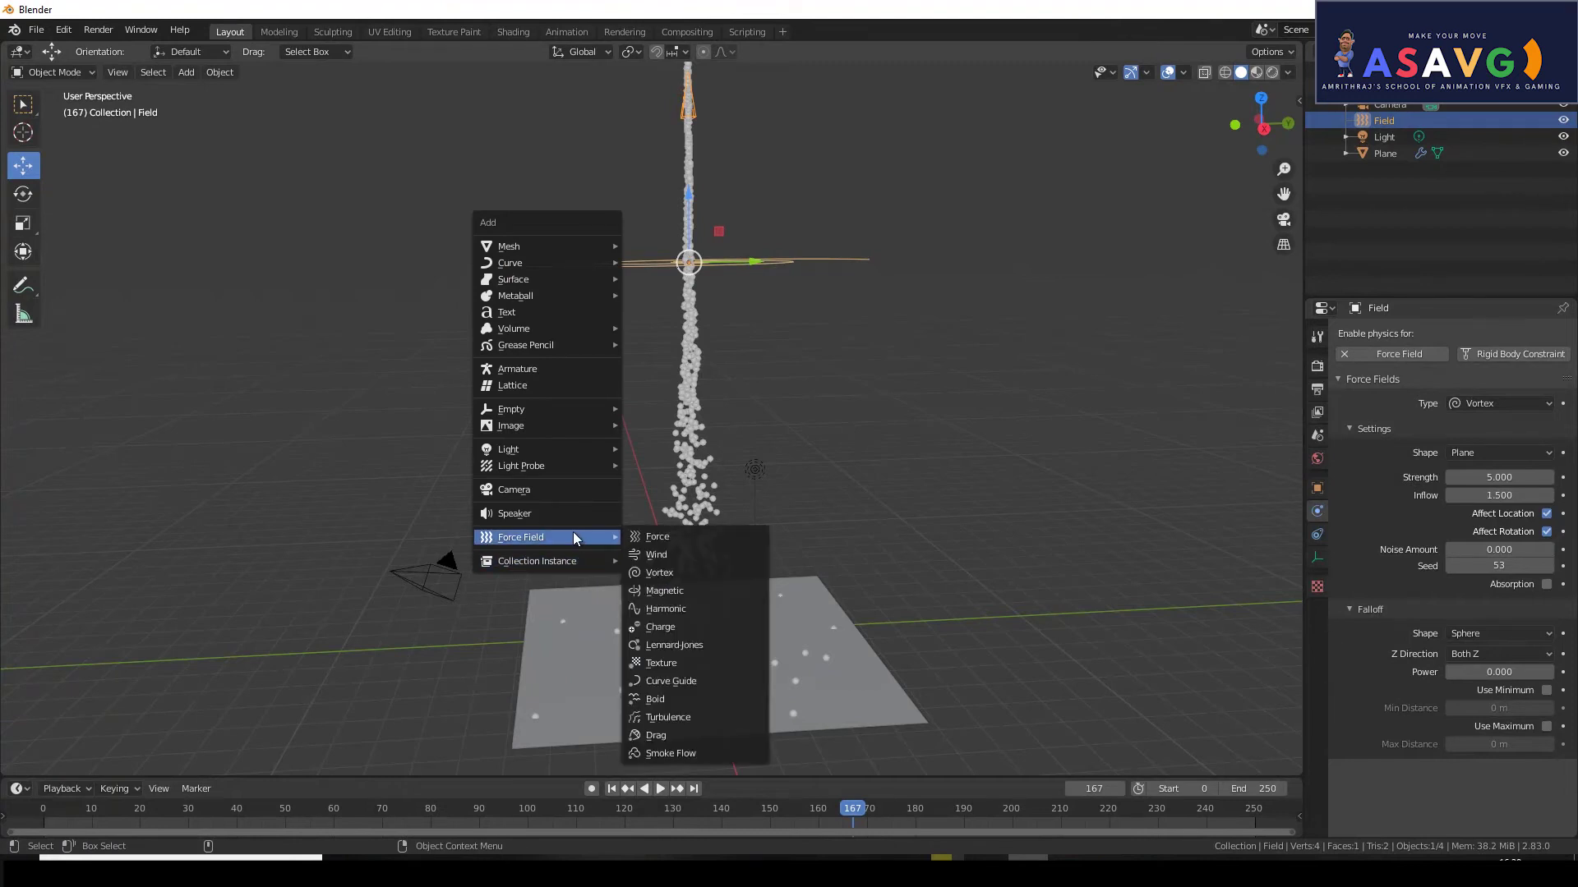
click(698, 539)
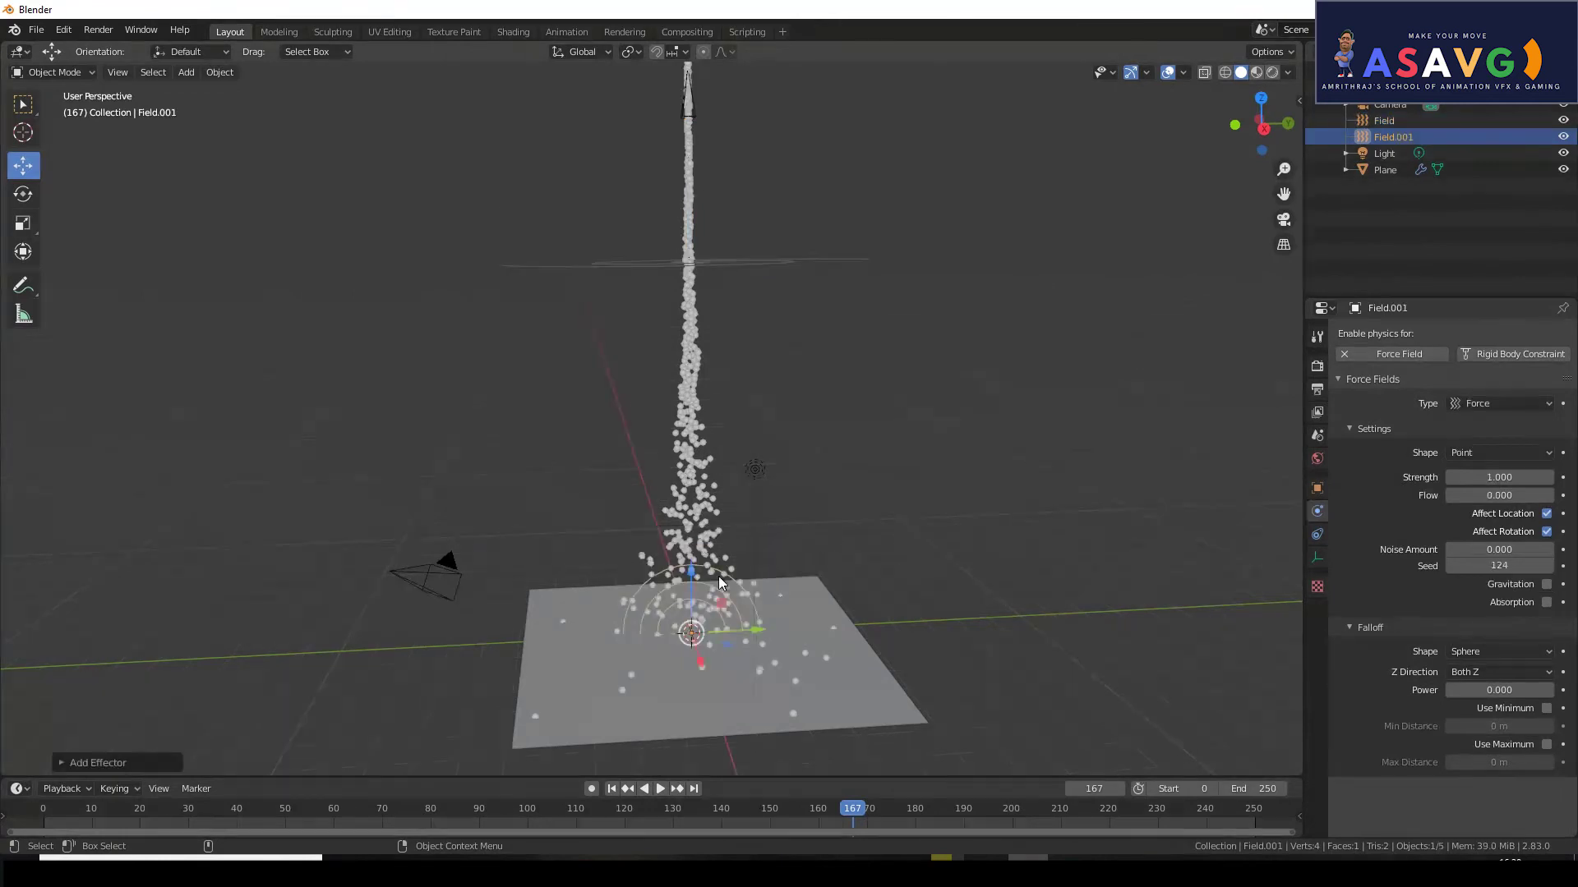
drag(694, 575, 690, 60)
middle_drag(772, 421, 772, 513)
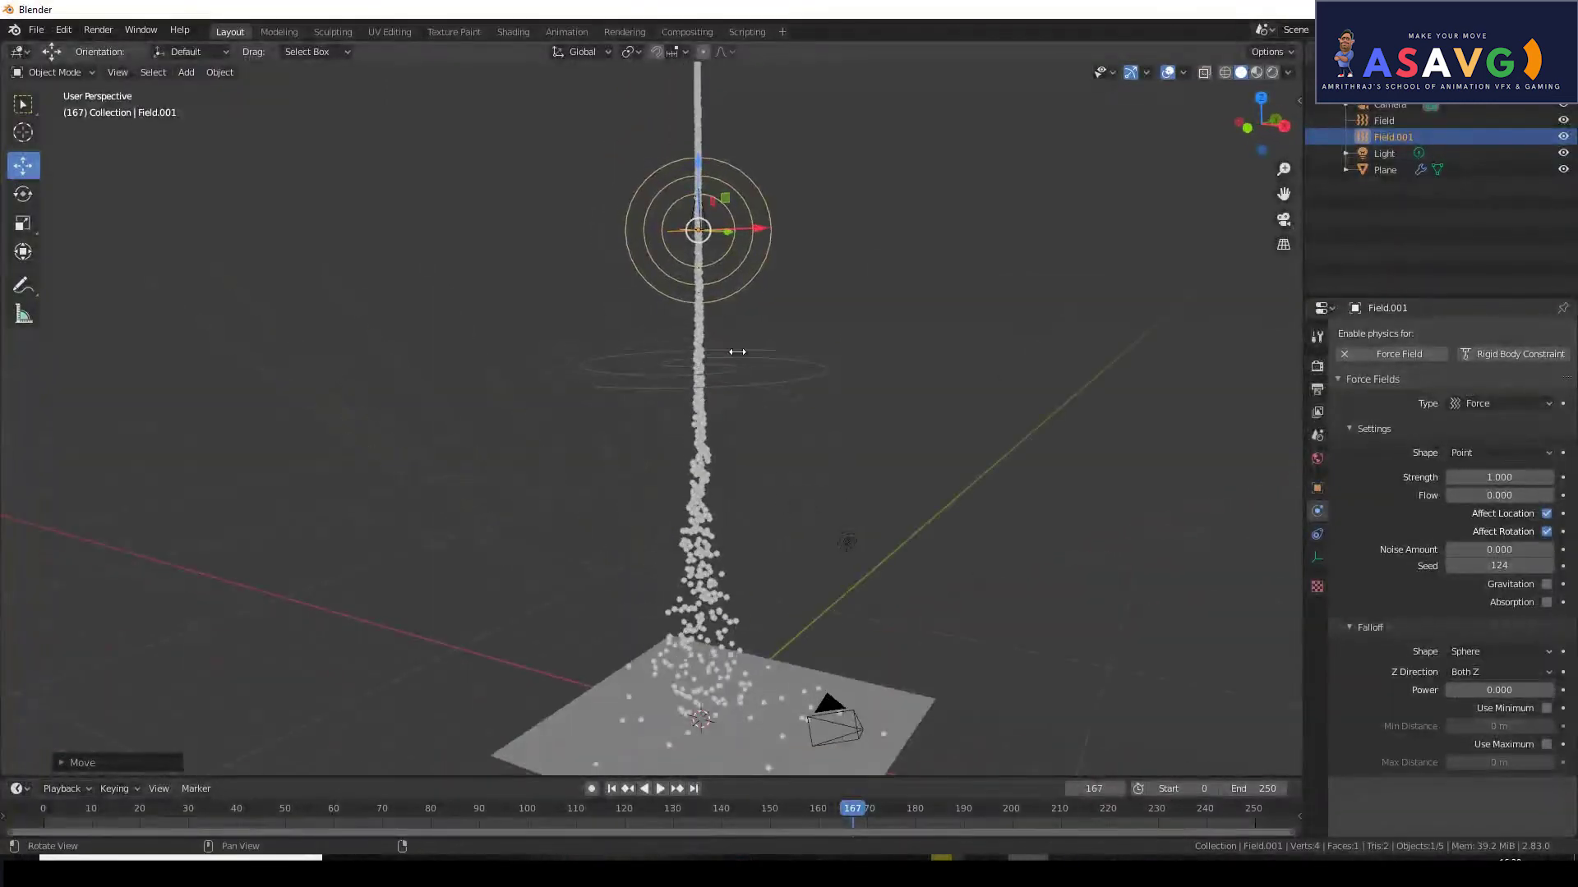
Activate the Rotate tool and reselect the new force field above the vortex.
click(22, 198)
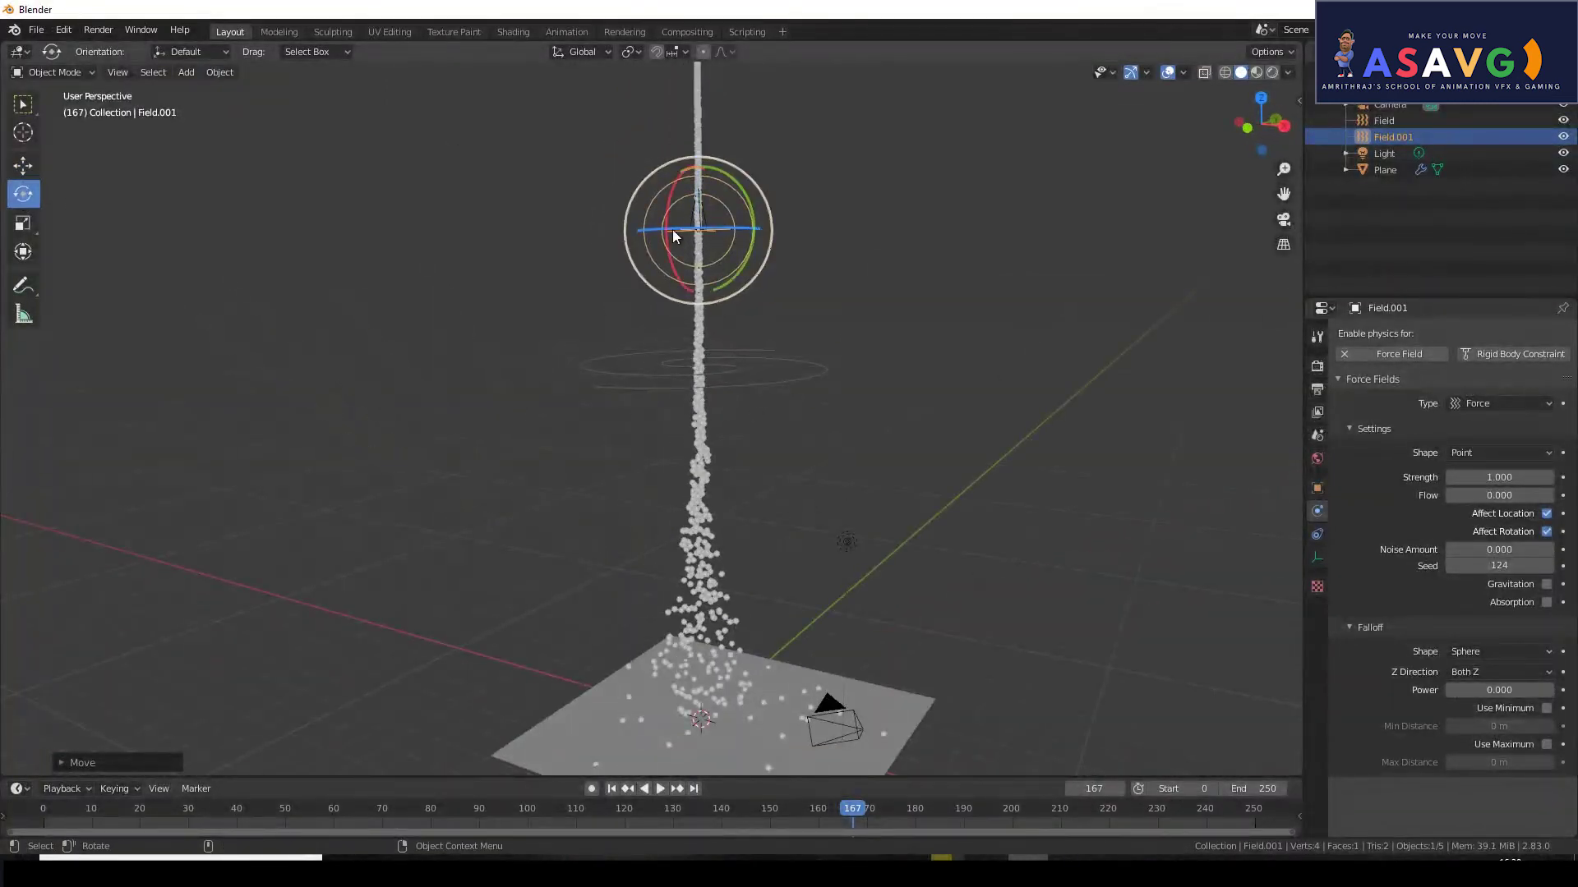
mouse_move(672, 234)
mouse_down()
mouse_move(687, 299)
mouse_move(665, 164)
mouse_move(679, 231)
mouse_up()
middle_drag(679, 231, 698, 314)
click(759, 342)
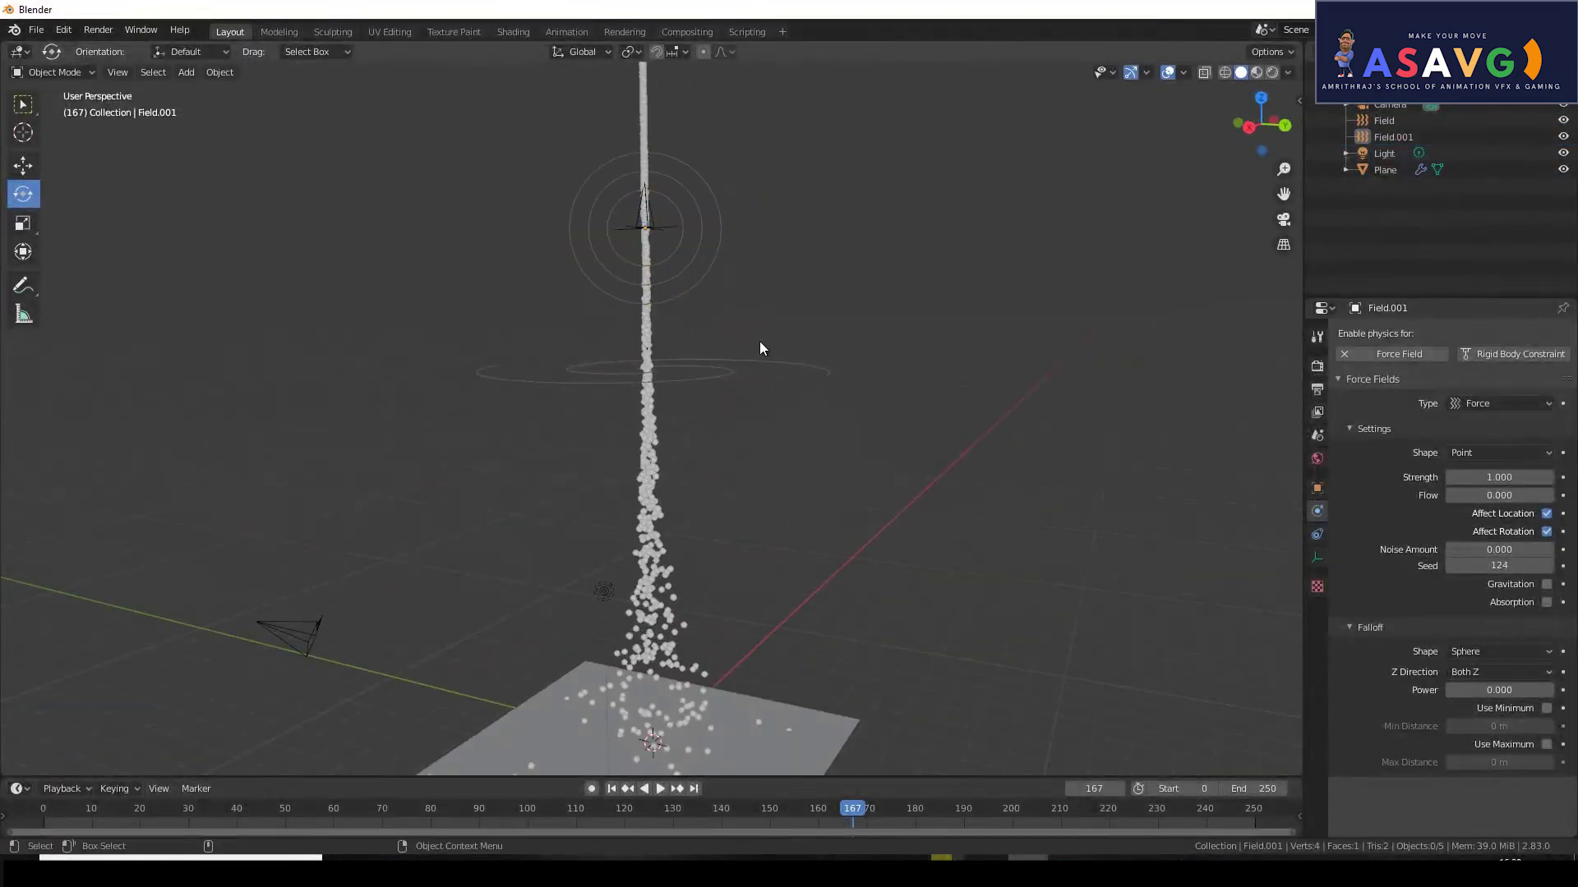
click(649, 243)
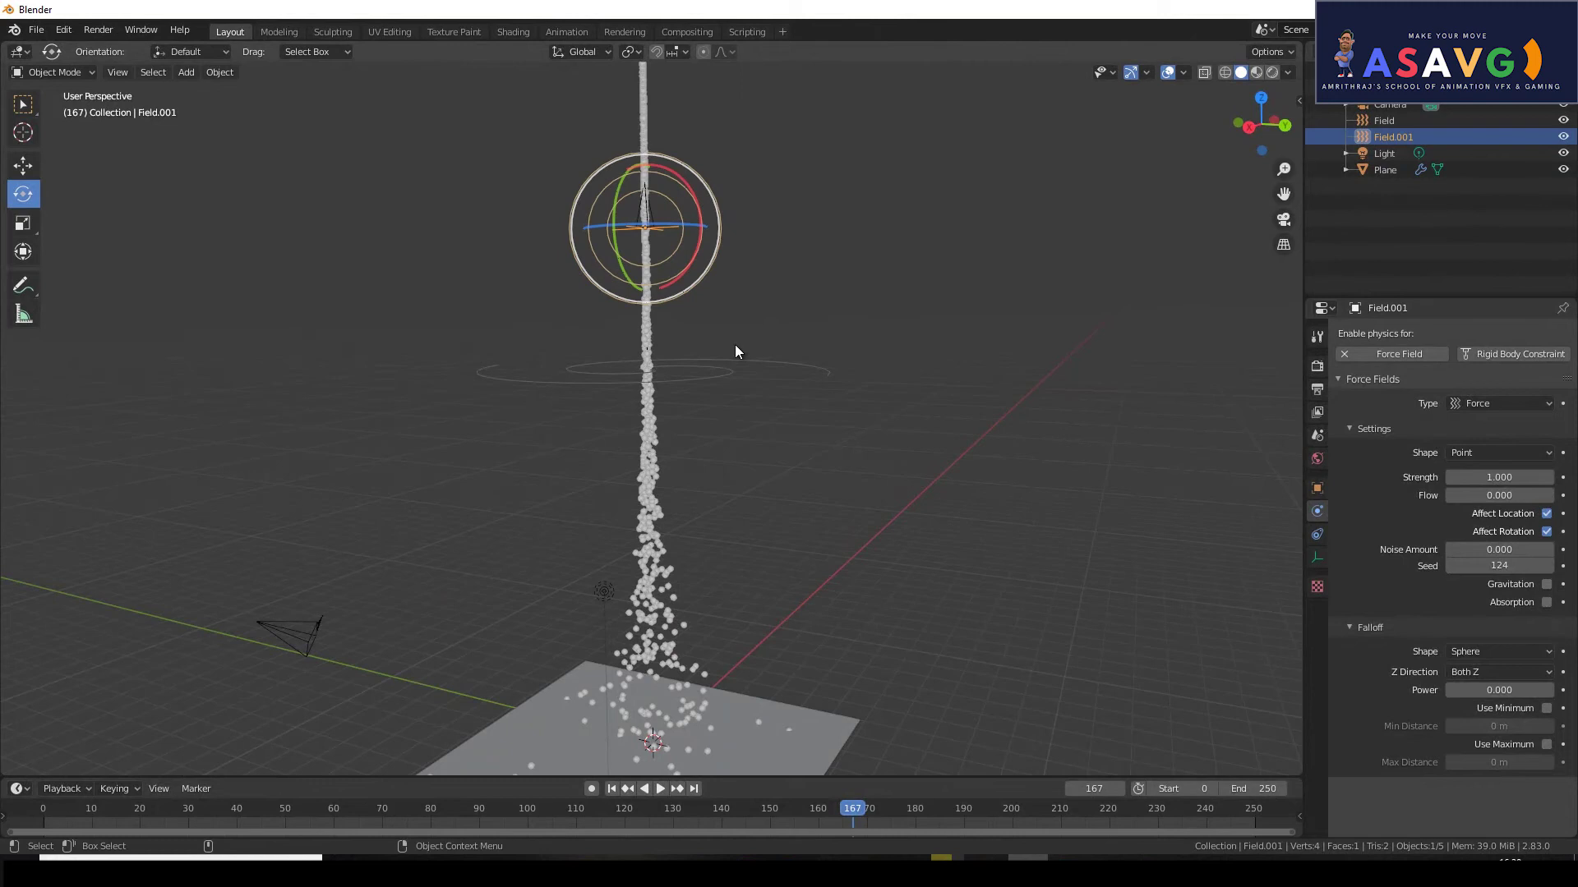
scroll(735, 345, down, 1)
middle_drag(693, 398, 719, 402)
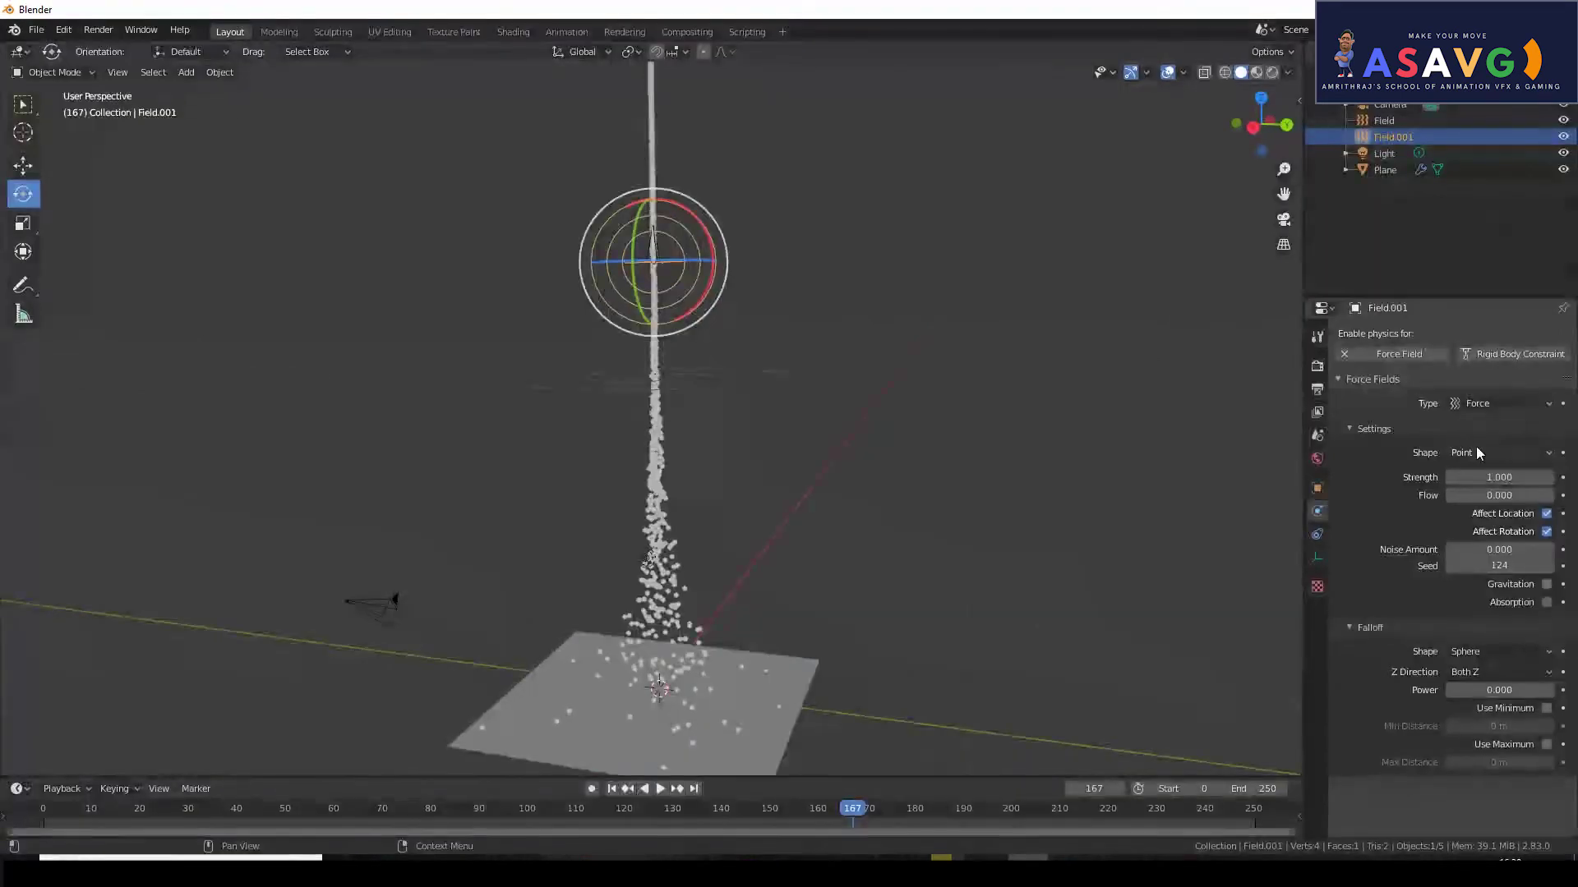
Compare the physics settings of the vortex field and the new force field, and review the latter's Shape options.
click(1387, 121)
click(1392, 138)
click(1390, 151)
click(1389, 133)
click(1387, 123)
click(1387, 135)
click(1387, 123)
click(1387, 136)
click(1386, 122)
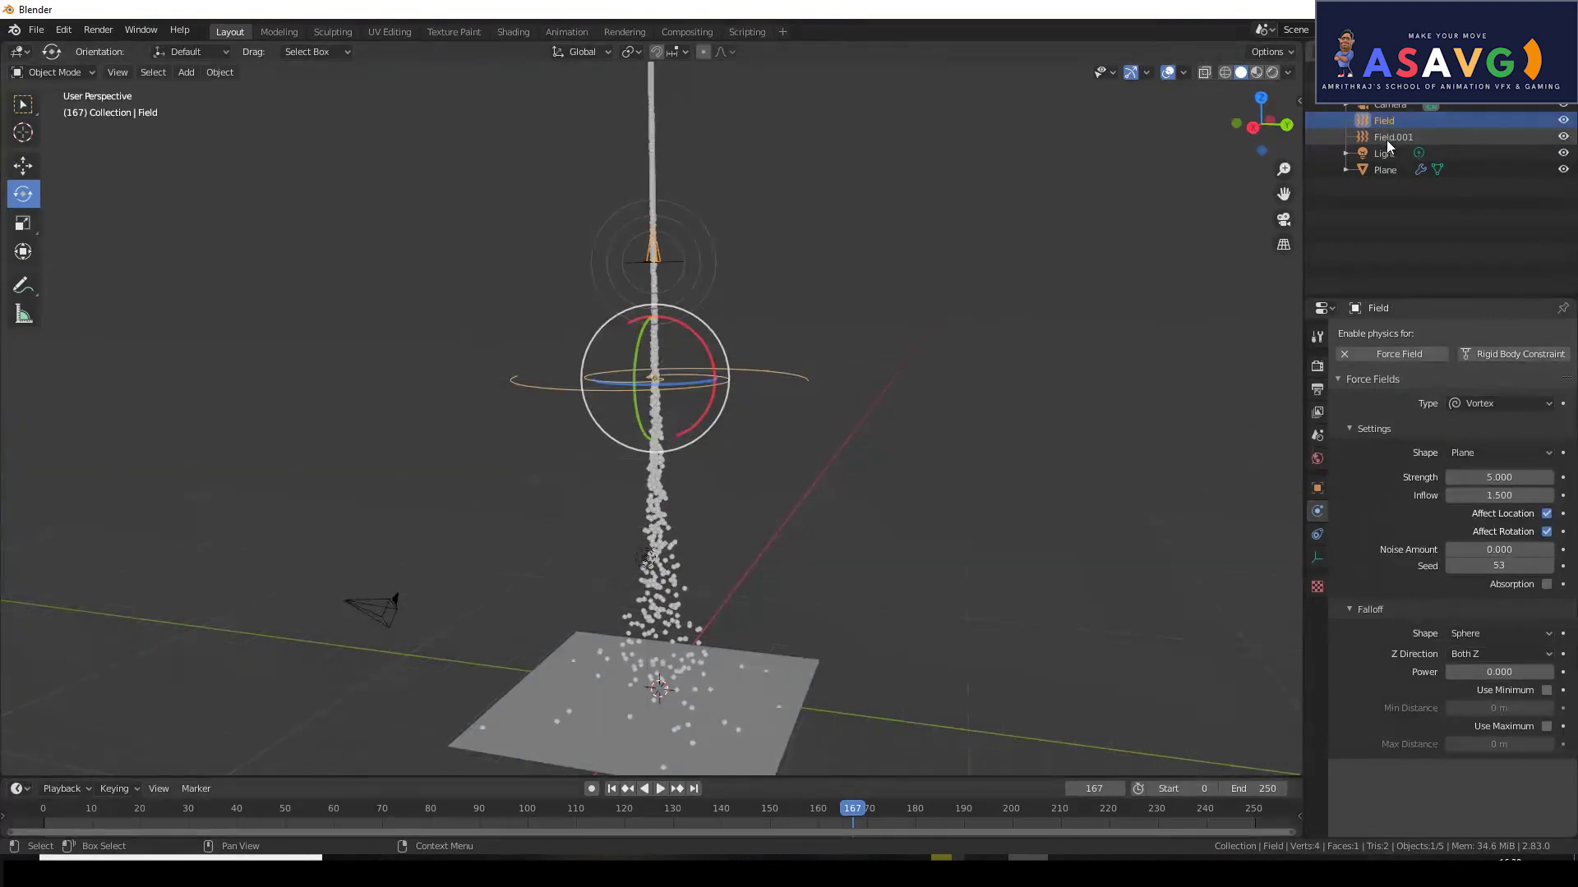
click(1388, 137)
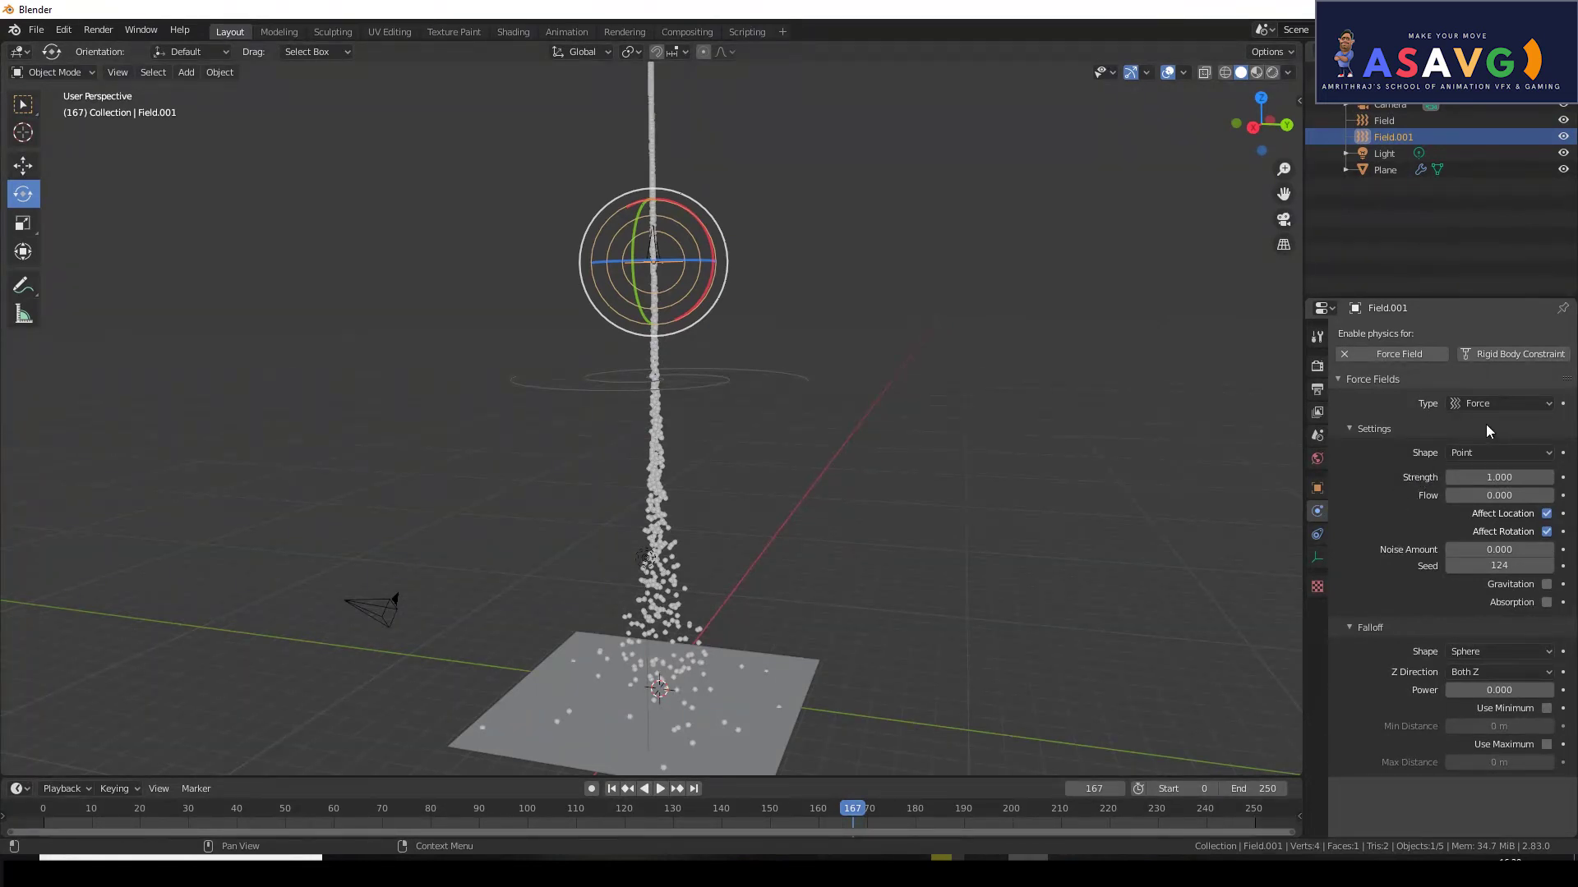
click(1484, 452)
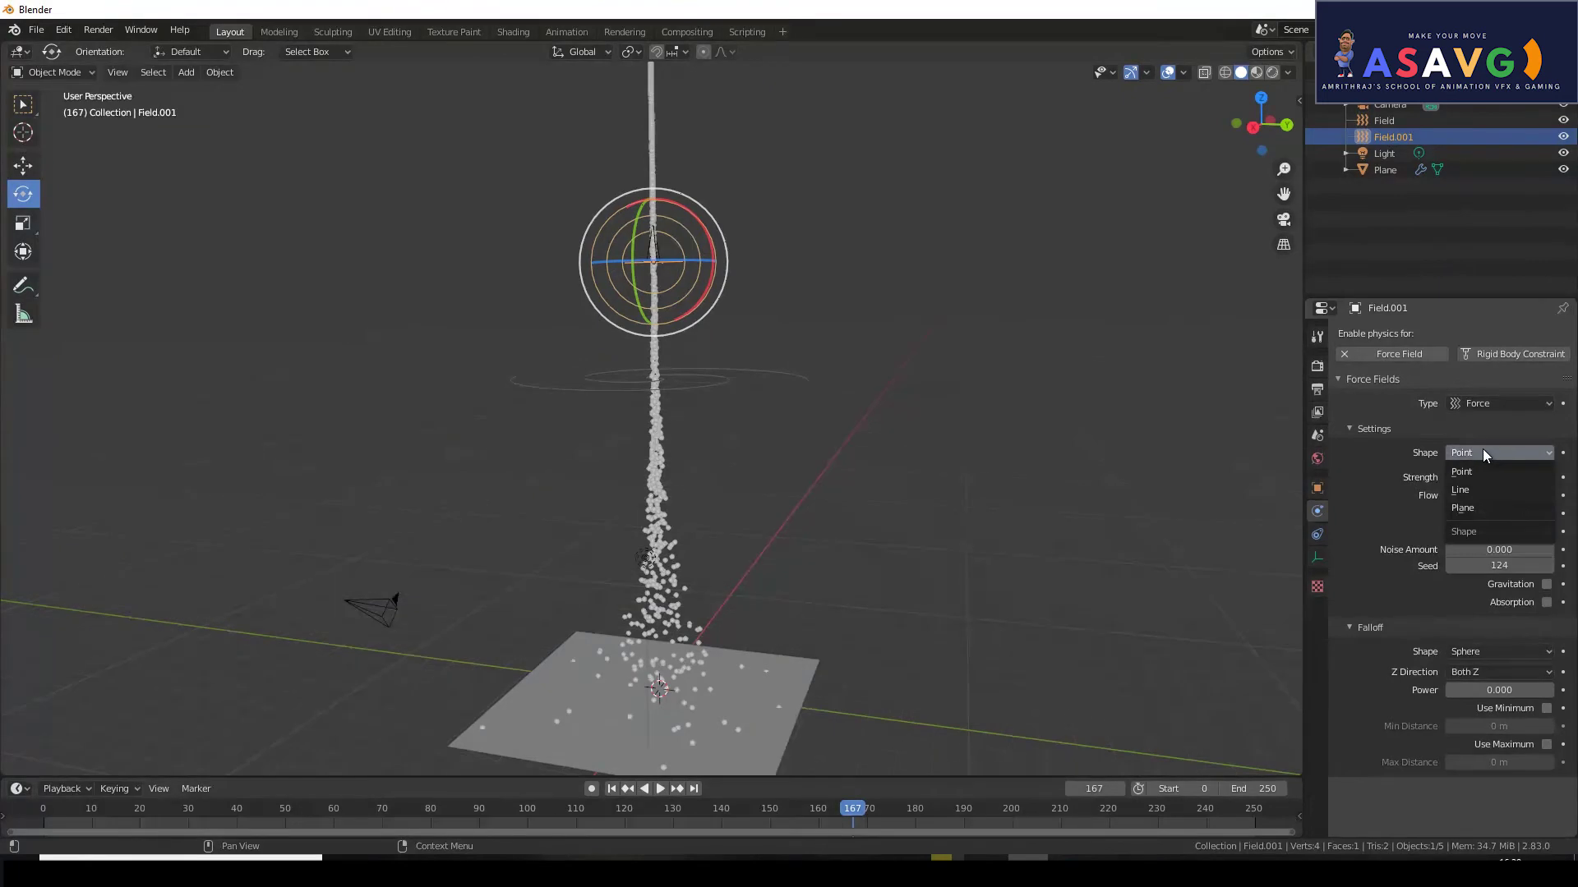
click(1484, 450)
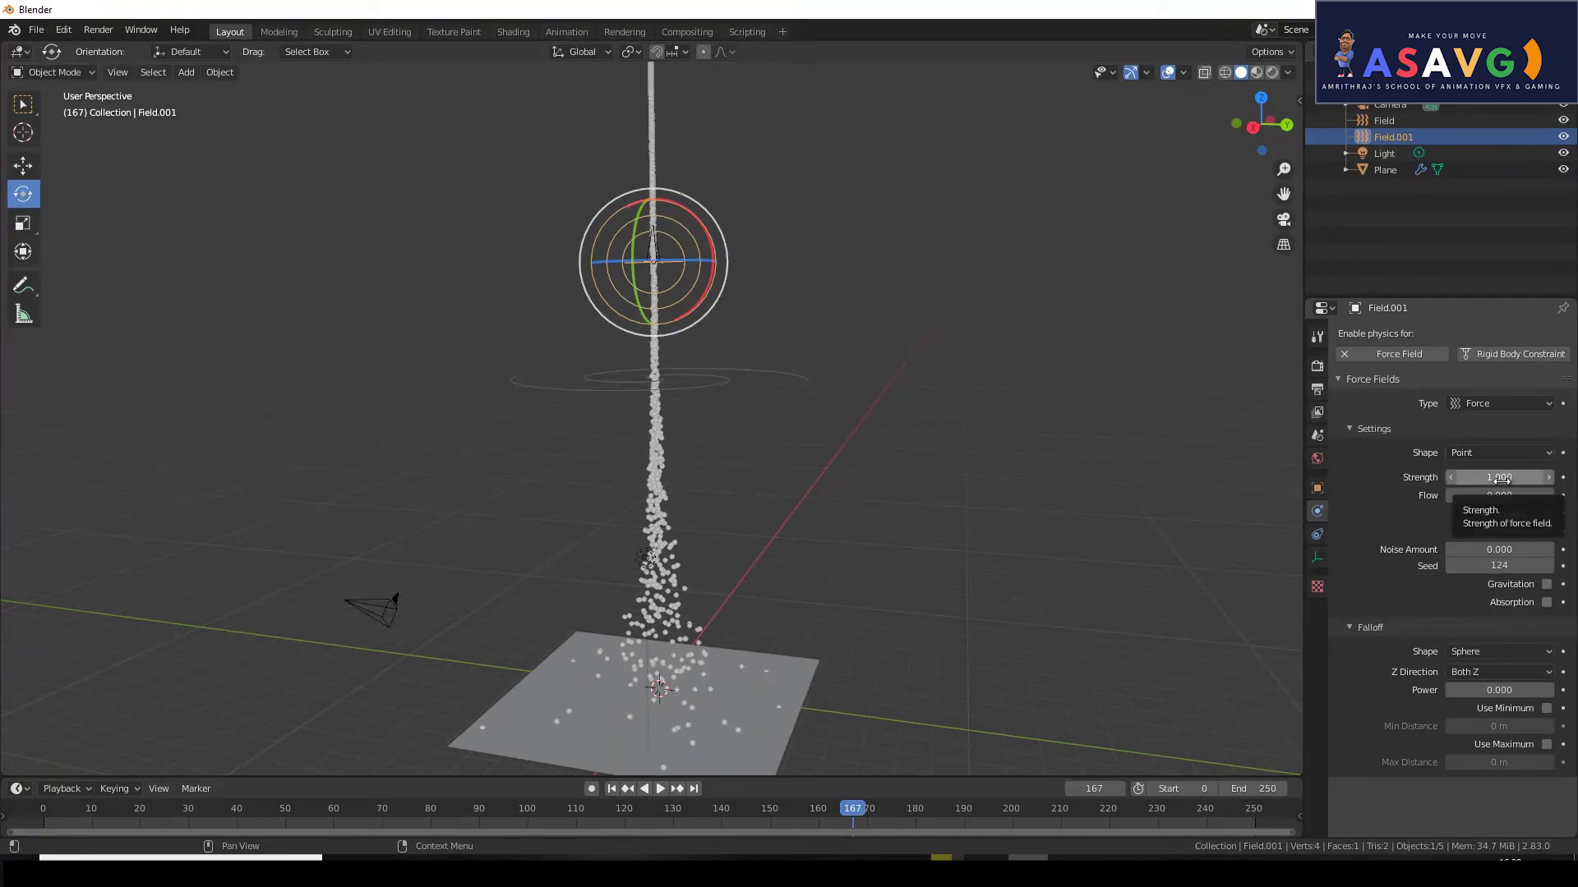
Set the Force field's Strength to 10 and replay the animation from frame 0, inspecting the particles near the plane and stopping at about frame 74.
click(1501, 479)
text(10)
key(Return)
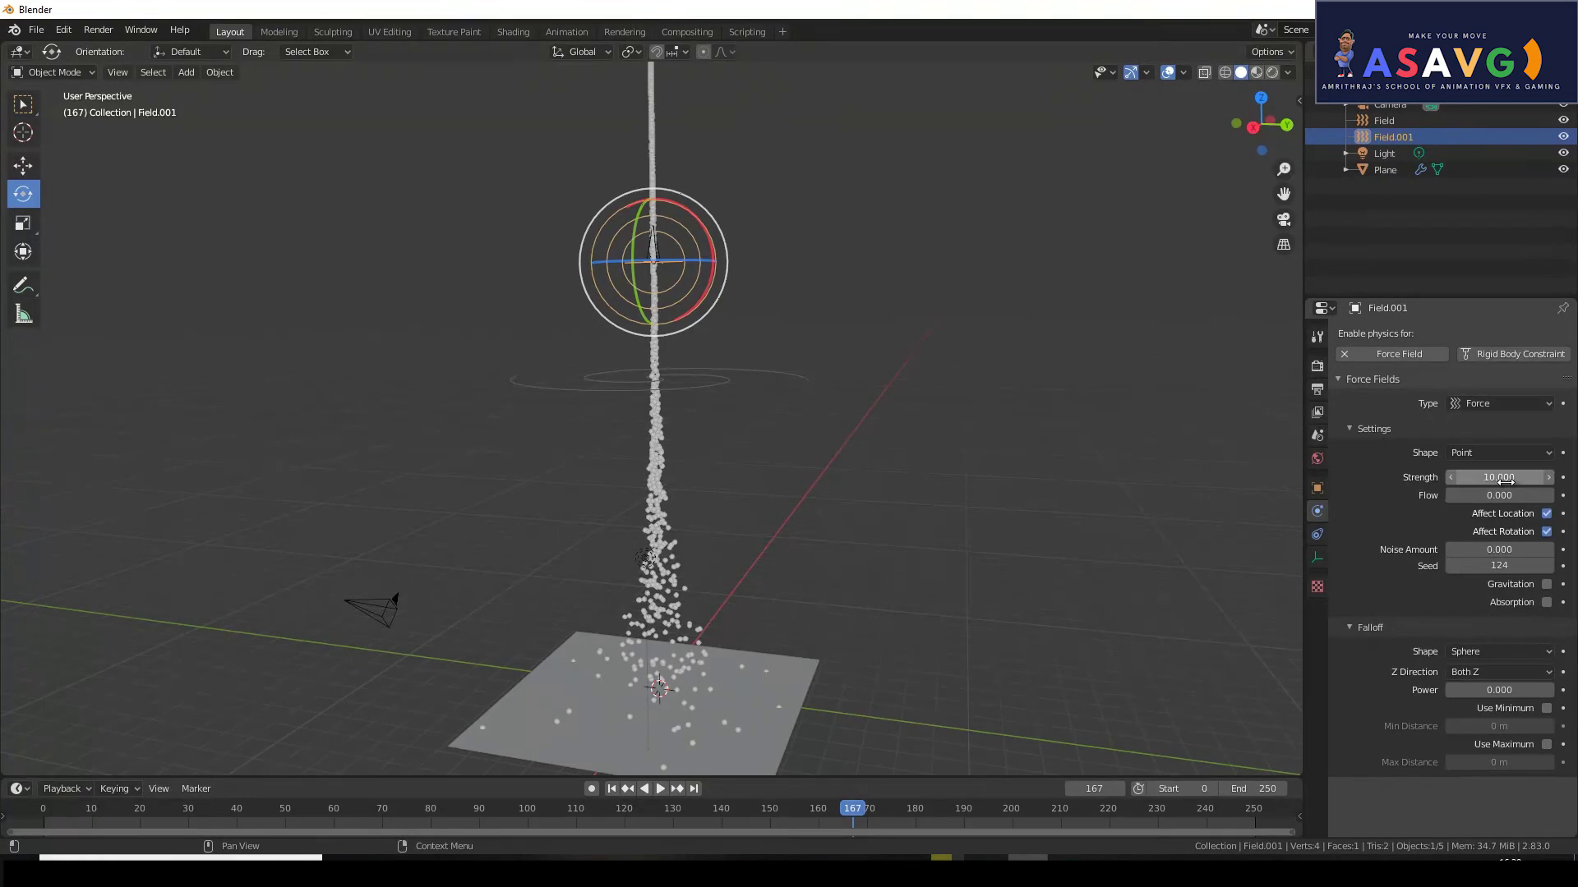
click(611, 789)
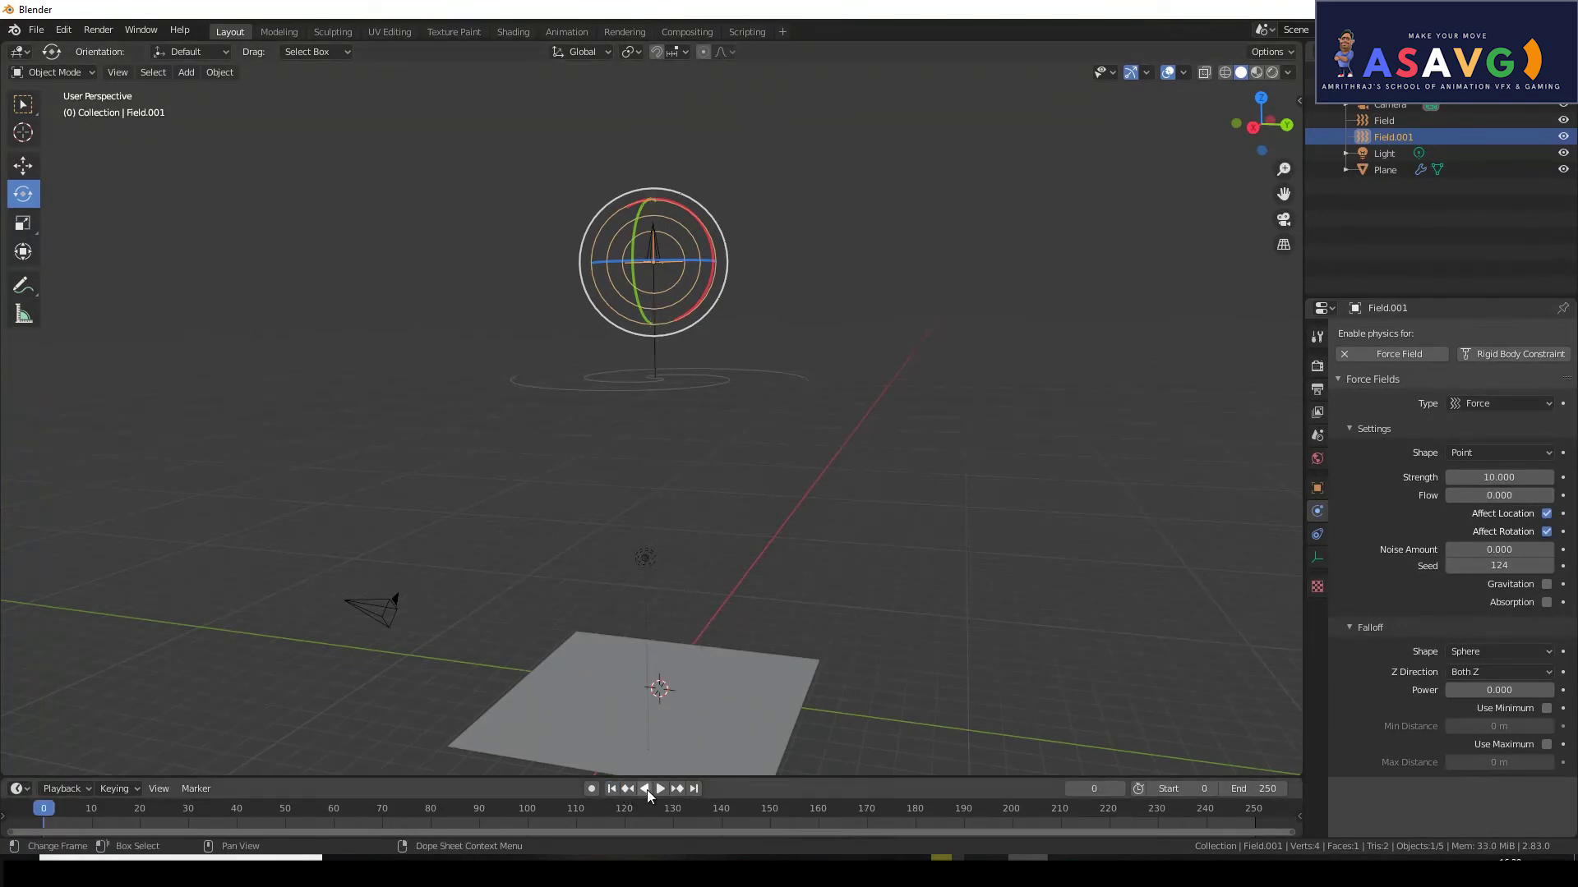
click(659, 789)
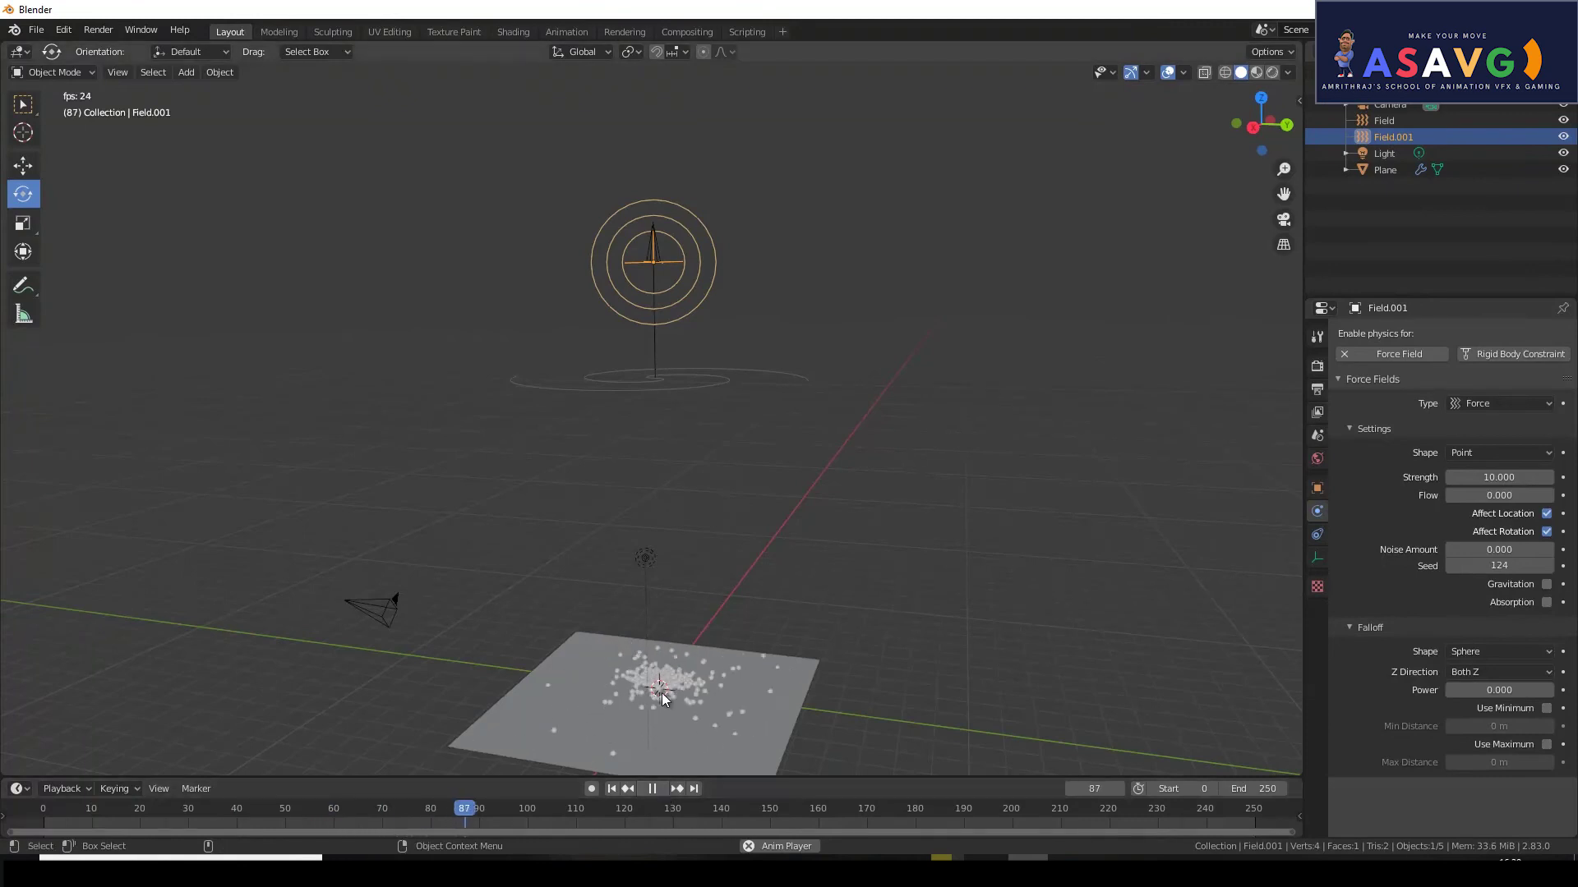
mouse_move(694, 551)
middle_down()
mouse_move(668, 517)
mouse_move(693, 520)
middle_up()
shift+middle_drag(732, 611, 757, 486)
scroll(844, 630, up, 5)
shift+middle_drag(845, 628, 846, 532)
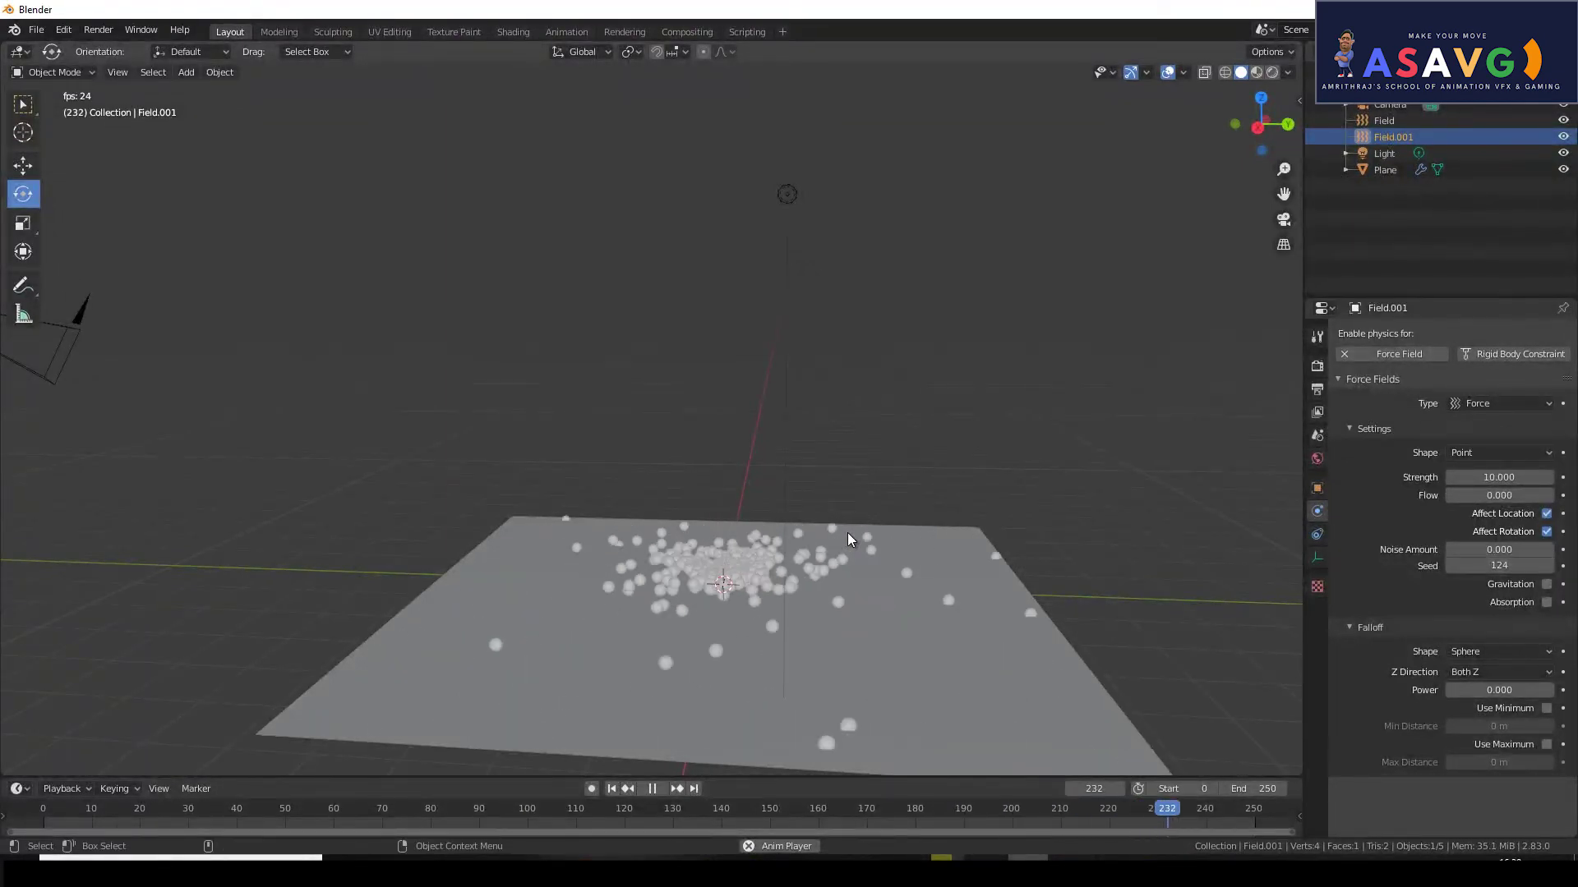
scroll(897, 542, down, 4)
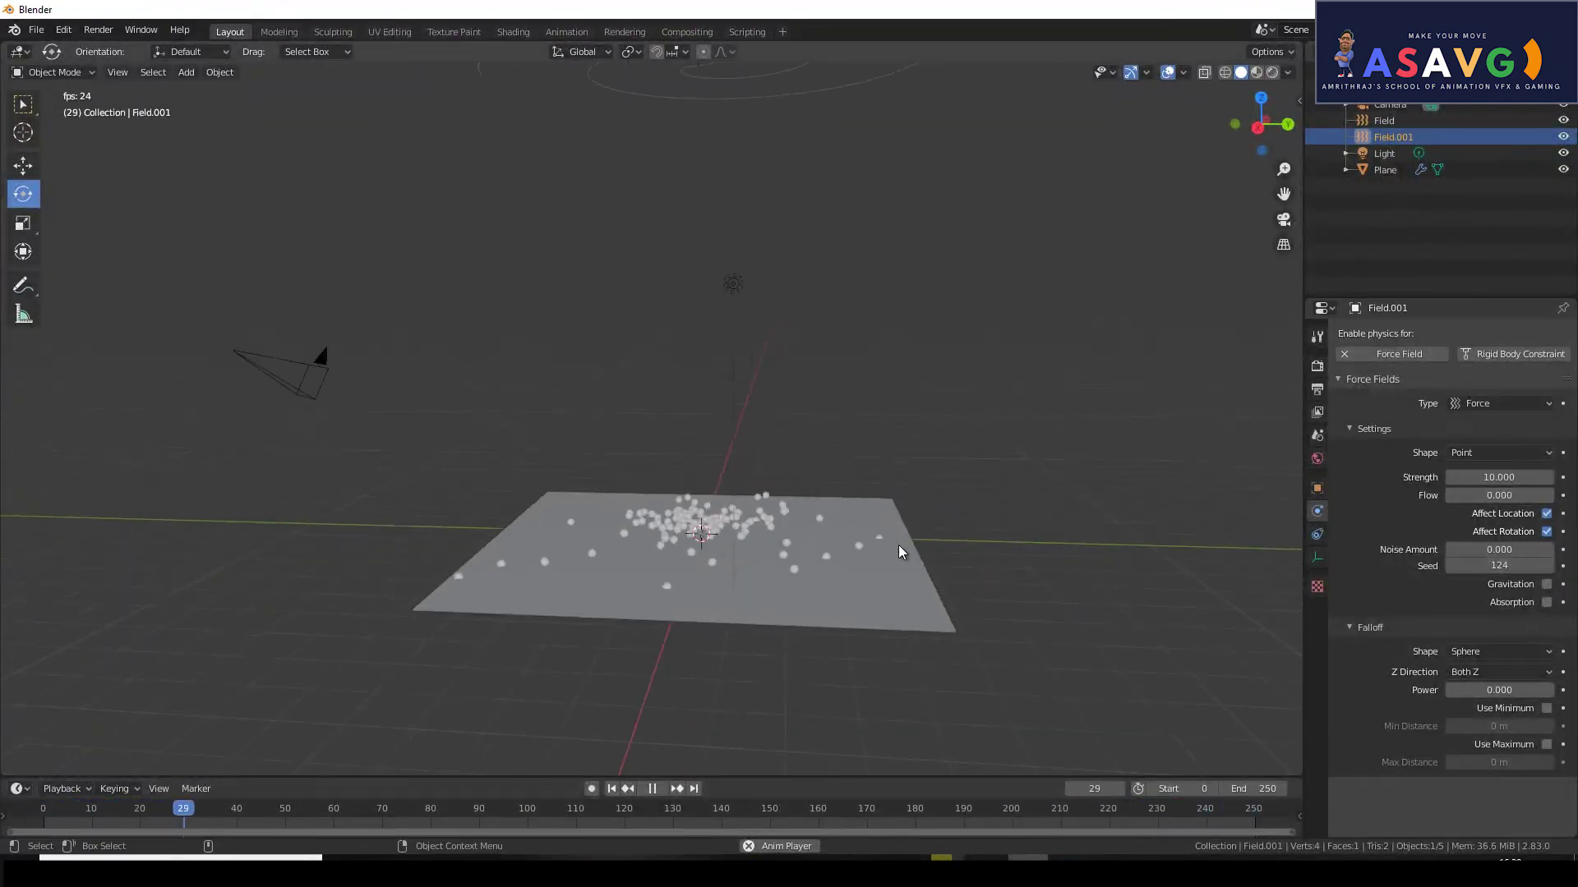
click(656, 790)
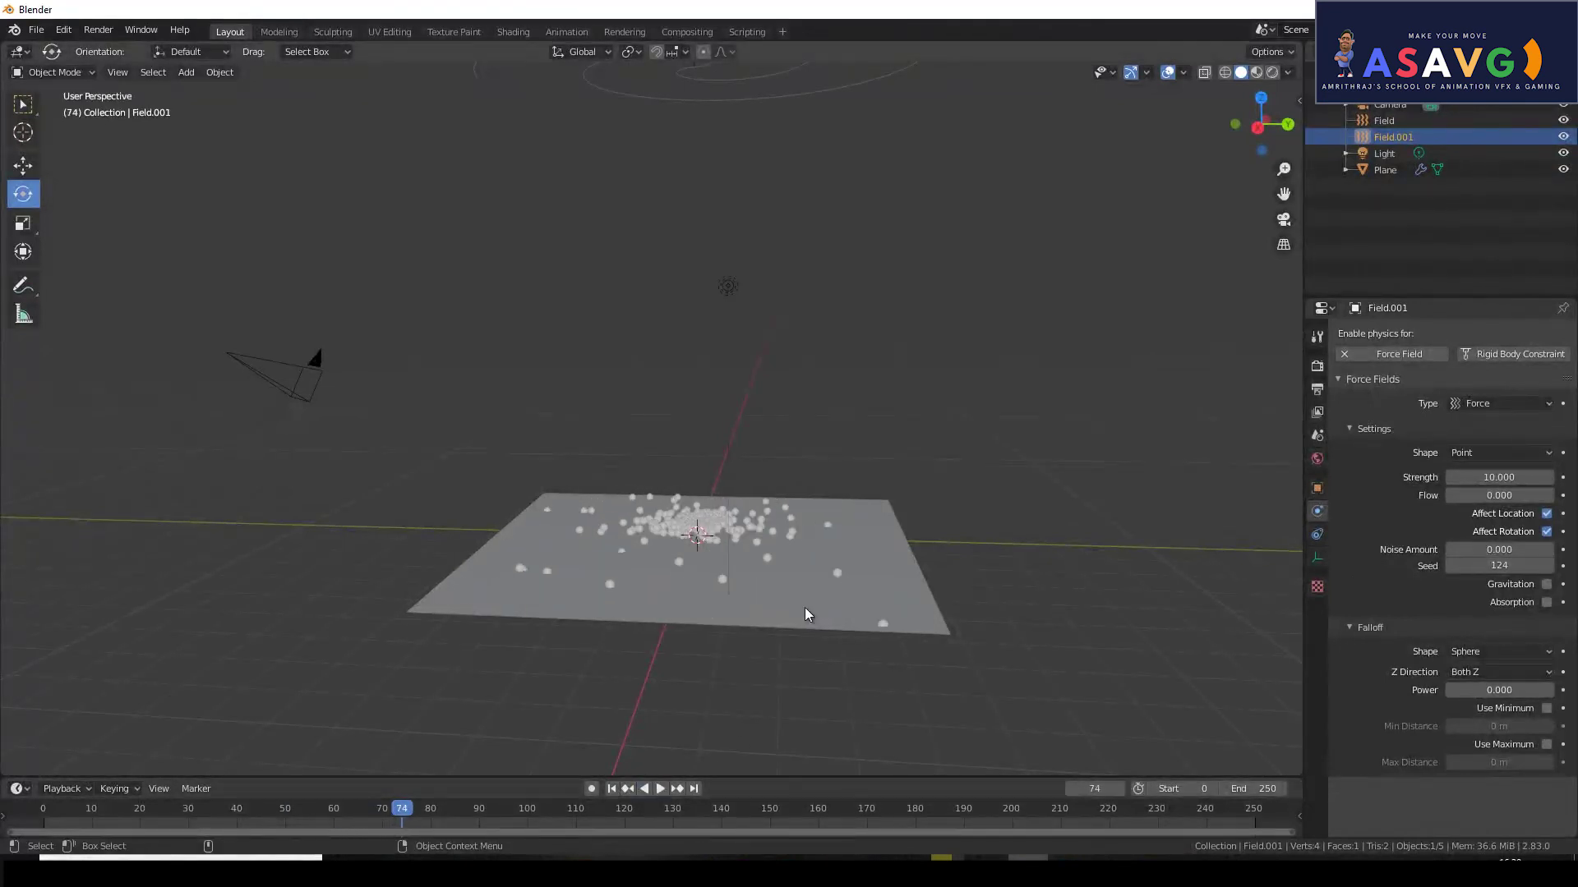
Set the Force field's Strength to 20 and replay the animation from frame 0, stopping at about frame 124.
shift+middle_drag(807, 467, 802, 572)
scroll(803, 570, down, 1)
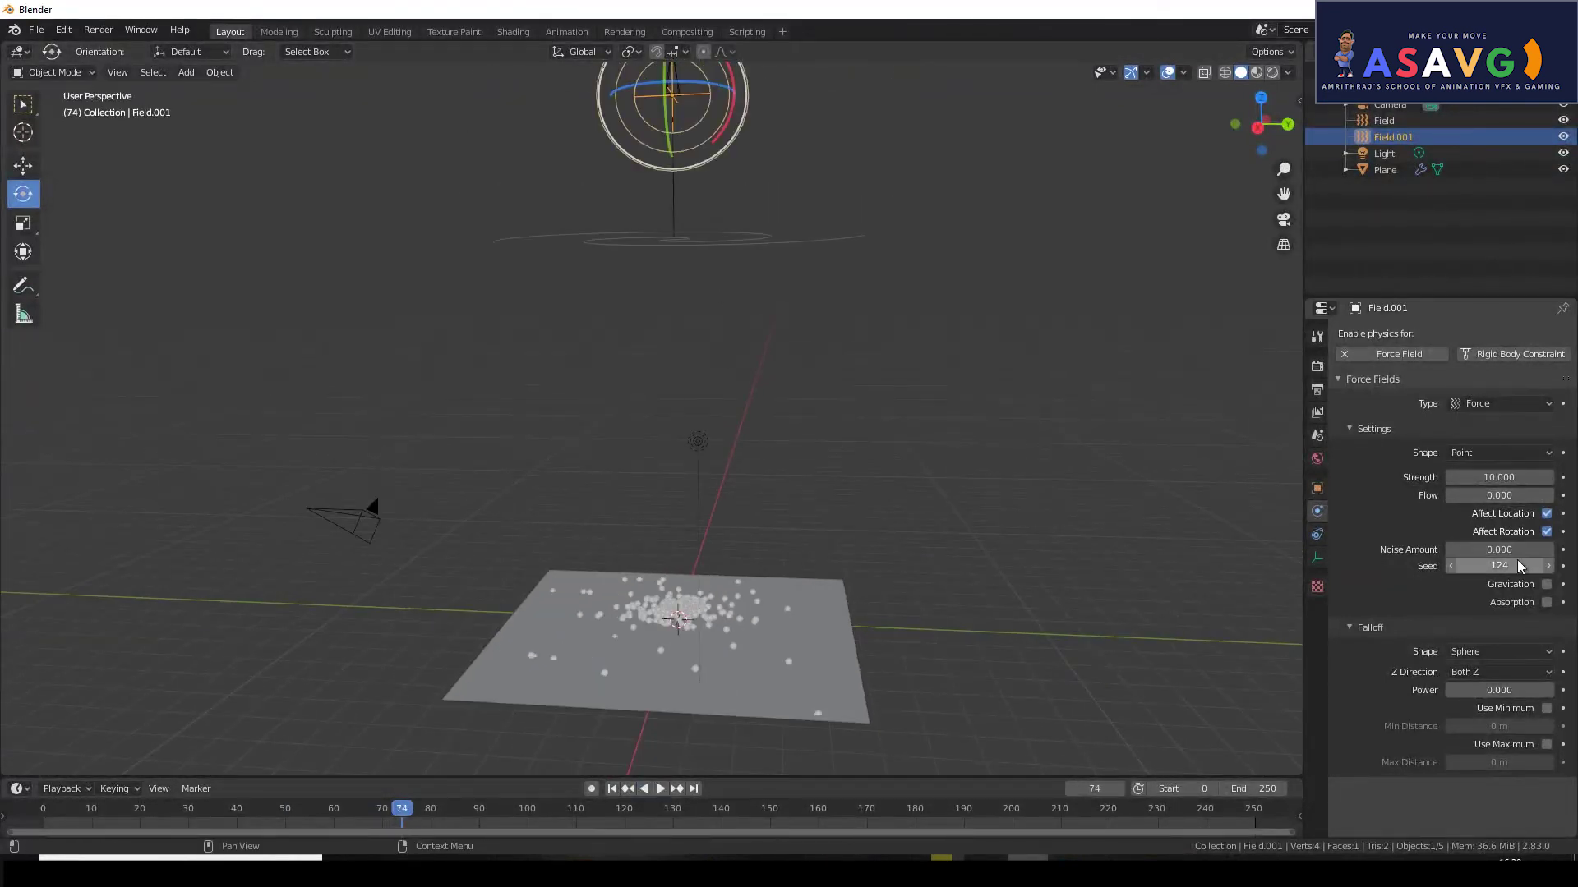
click(1505, 477)
text(20)
key(Return)
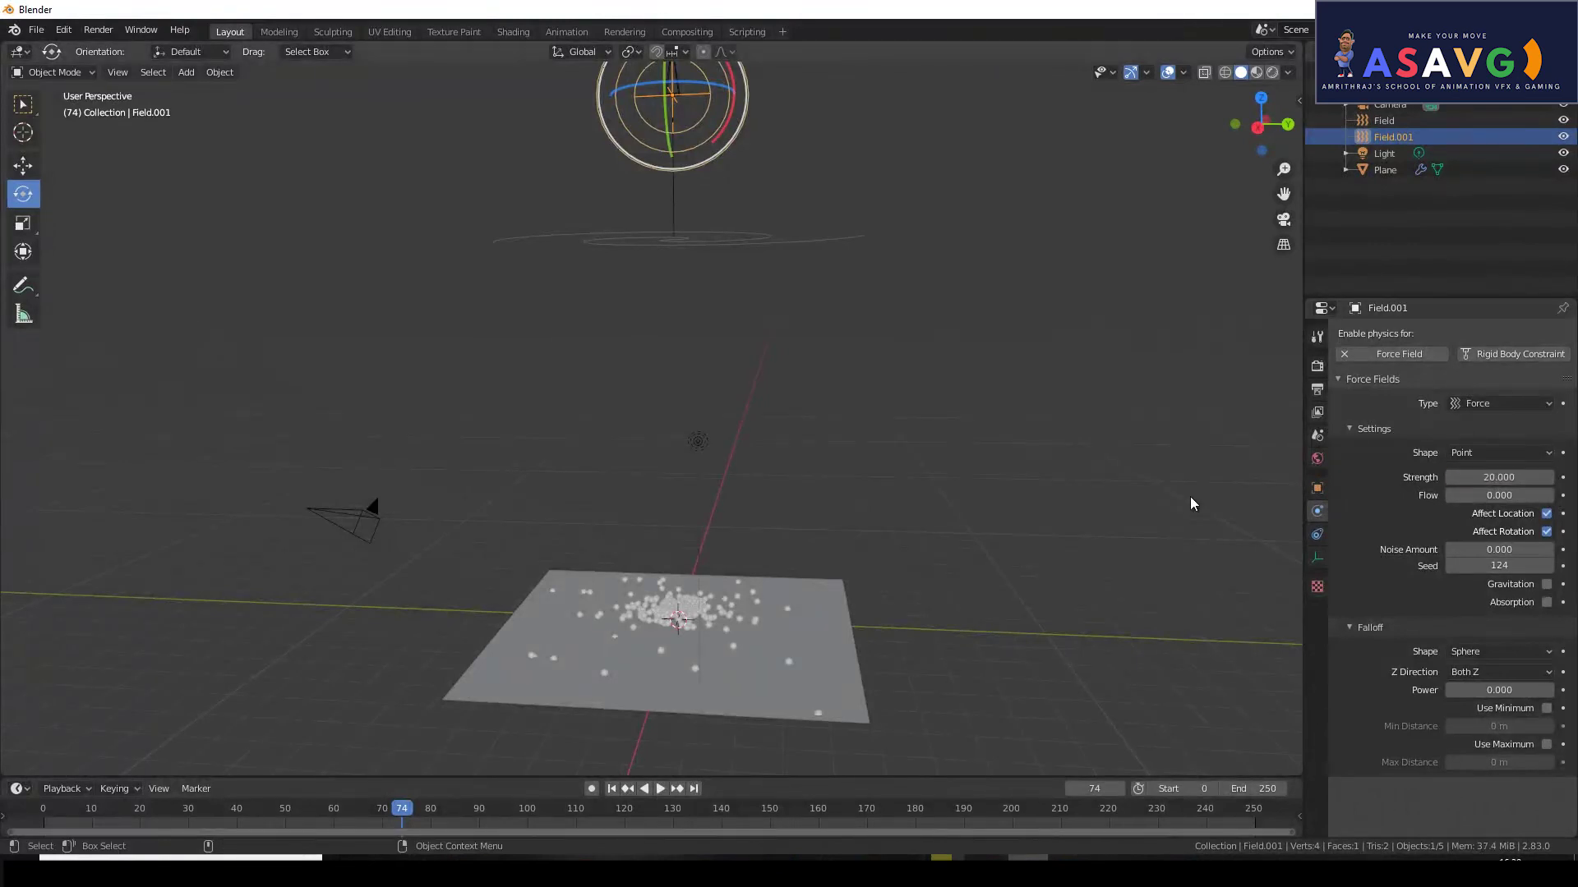
click(611, 789)
click(660, 789)
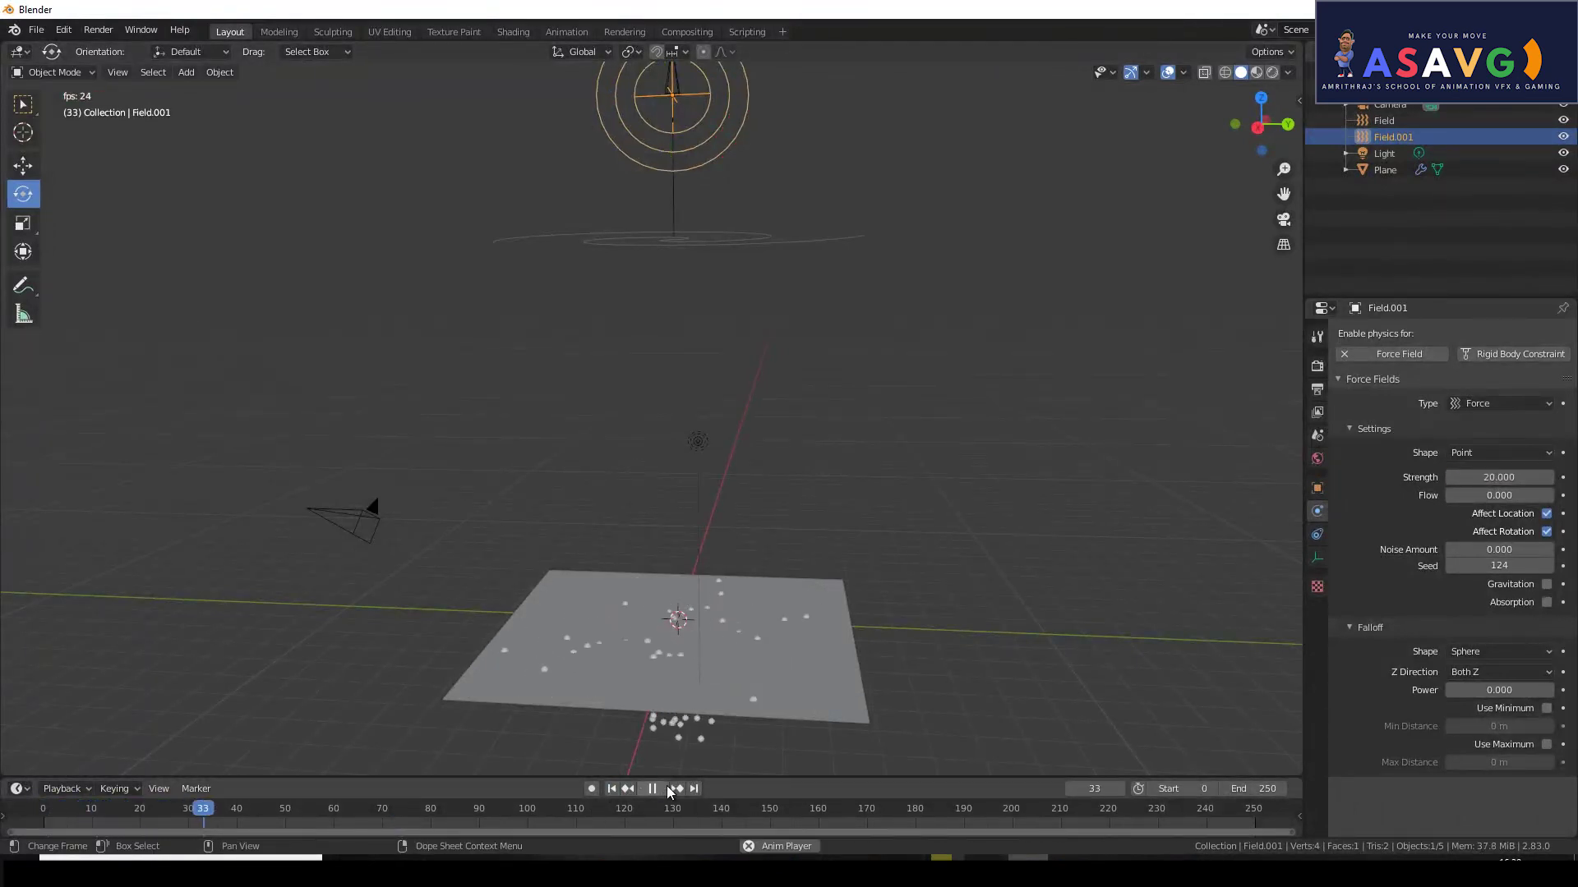
middle_drag(767, 623, 720, 576)
click(652, 789)
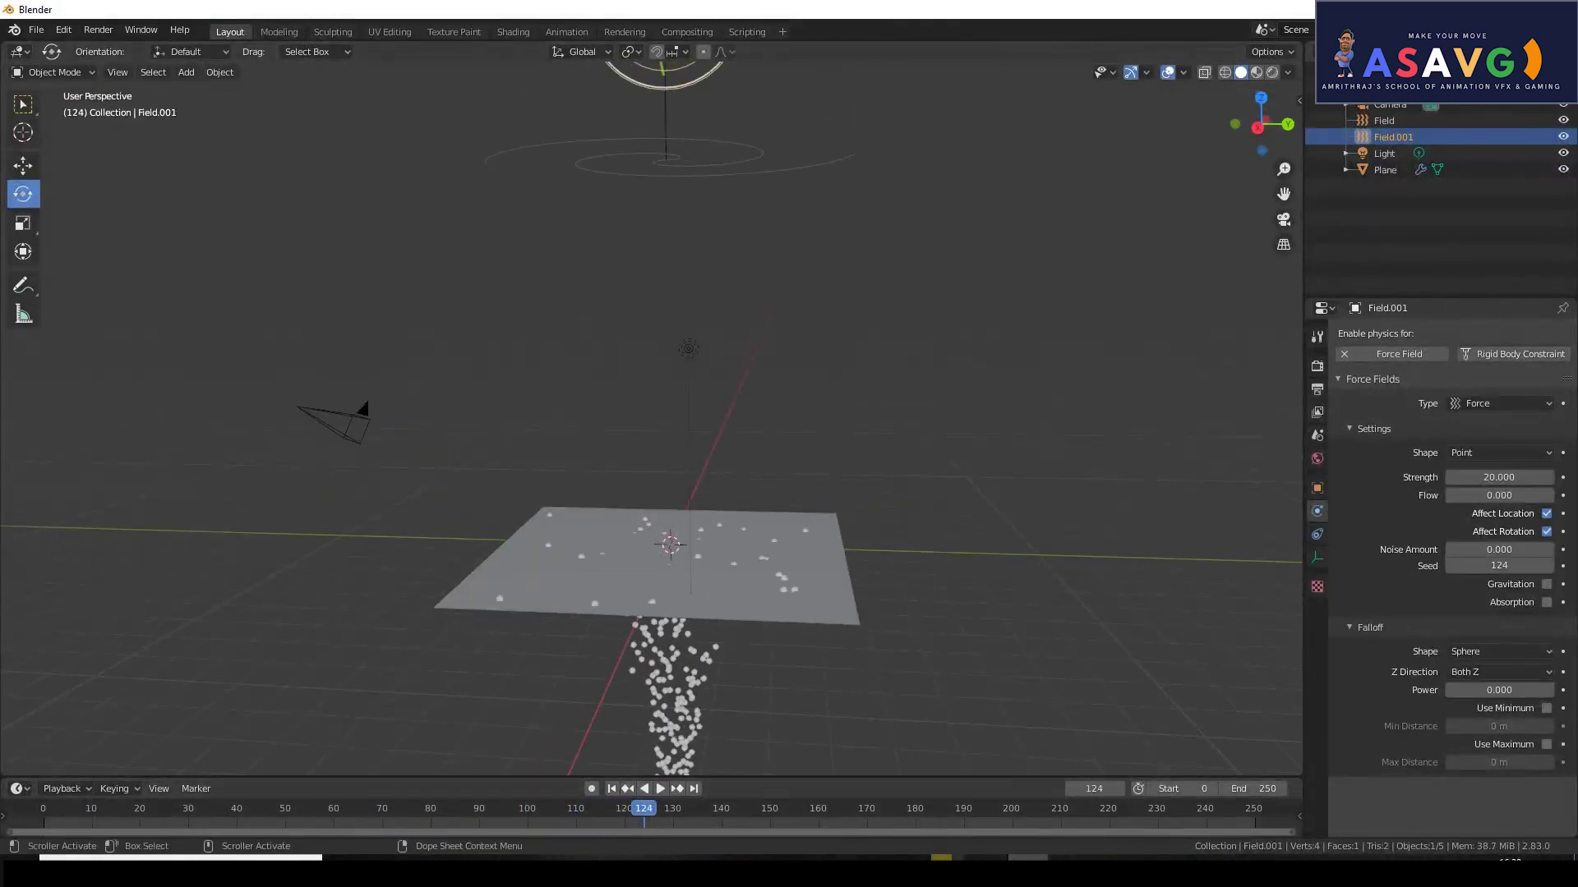
Set the Force field's Strength to 1 and replay the animation from frame 0, stopping at about frame 191.
shift+middle_drag(682, 246, 646, 502)
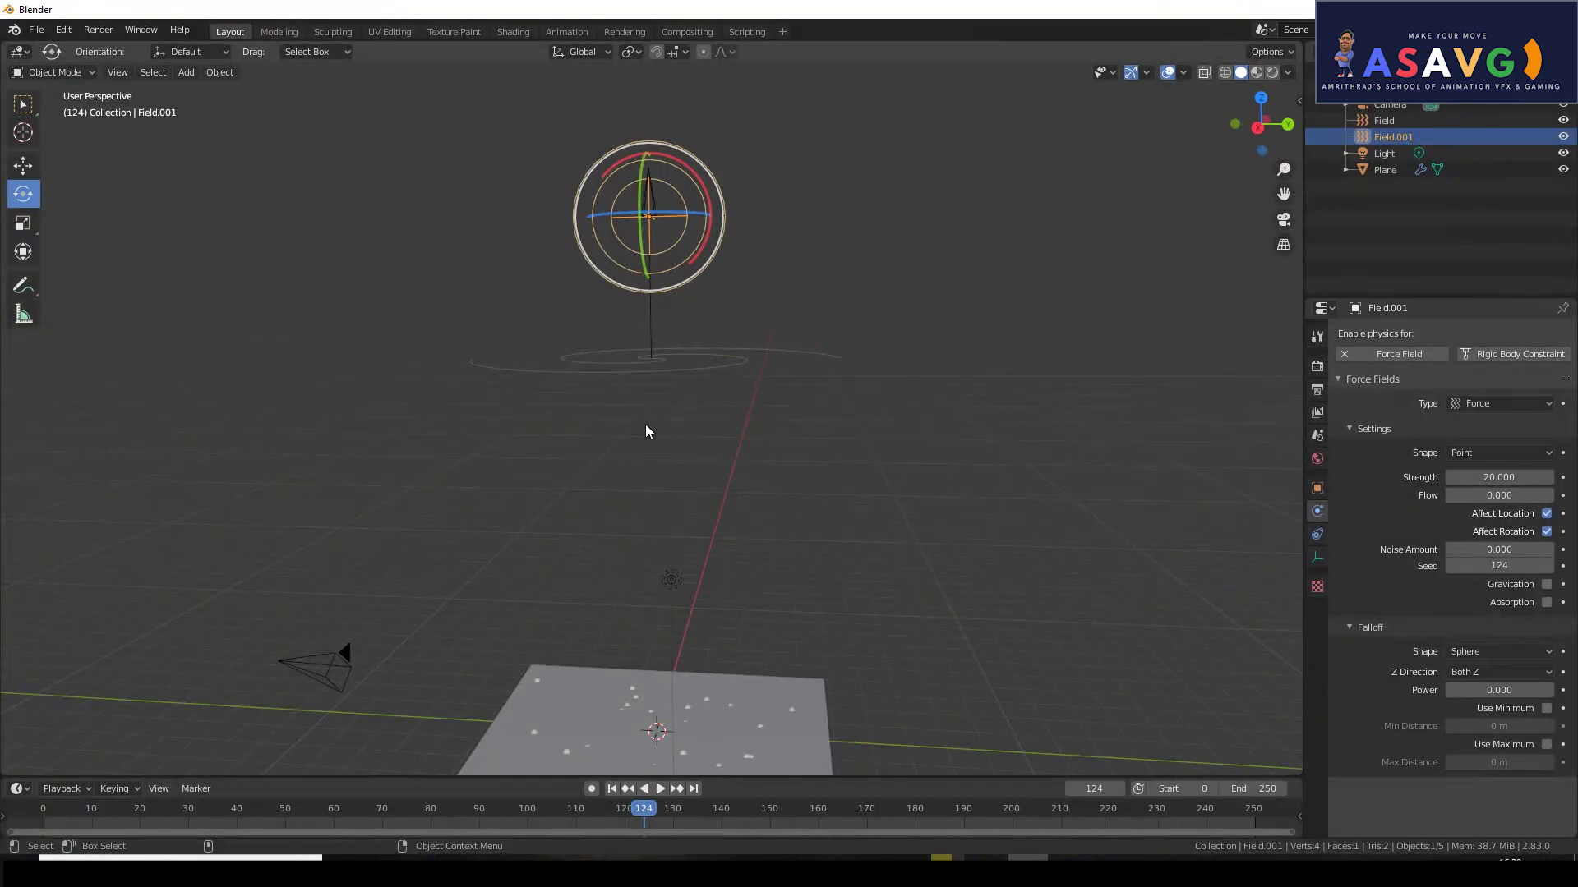
click(1515, 478)
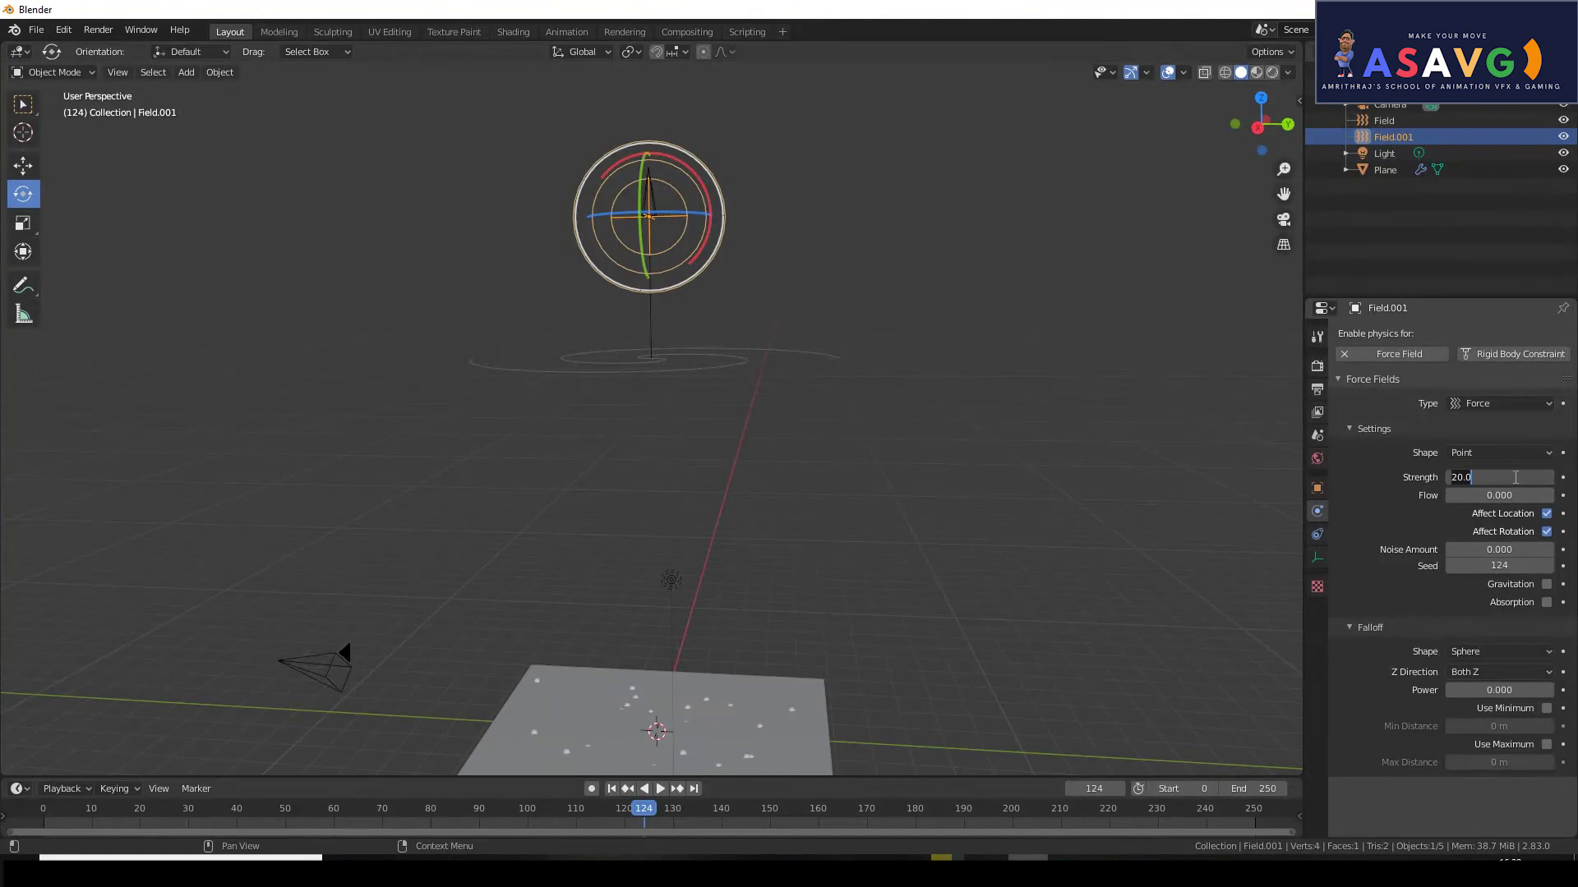
key(Escape)
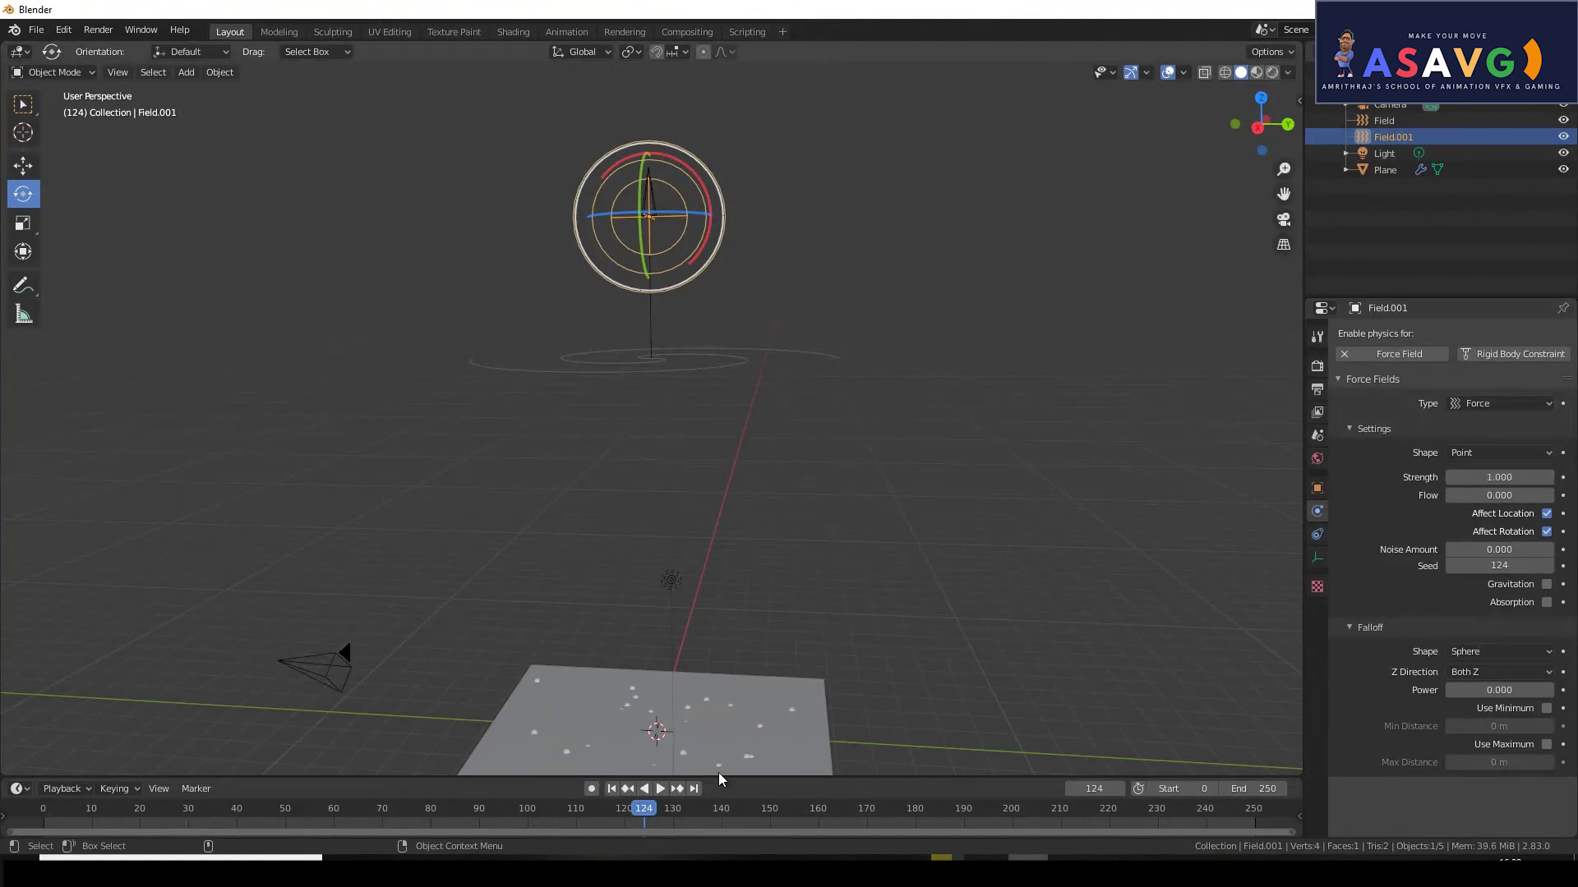
click(611, 788)
click(656, 787)
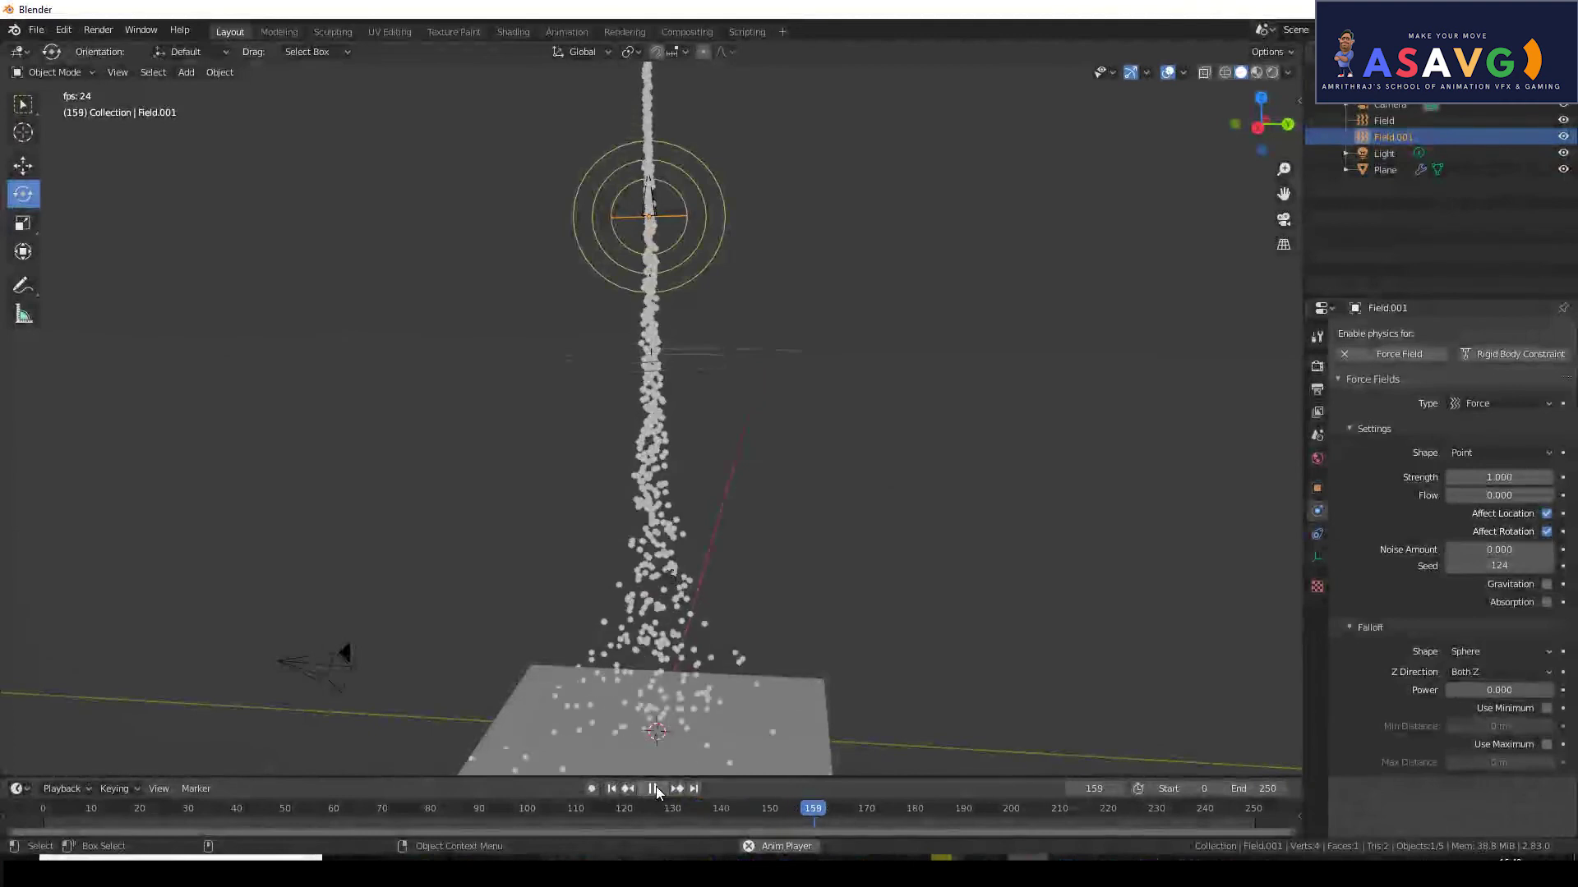
click(652, 789)
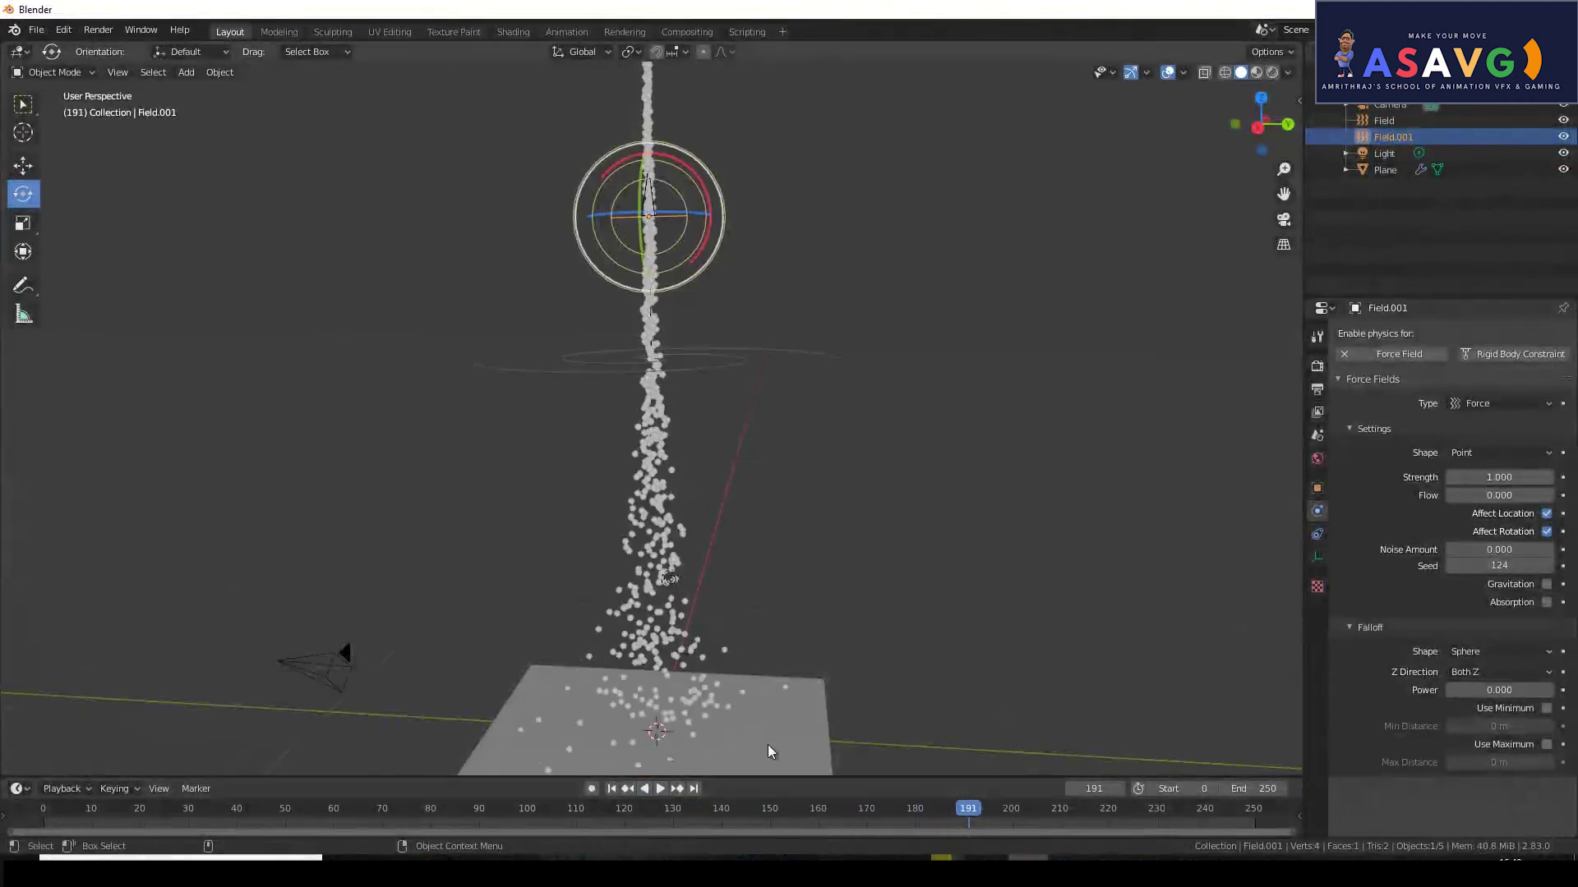
Set the Force field's Flow to 2 and replay the animation from frame 0, stopping at about frame 222.
click(1498, 497)
text(2)
key(Return)
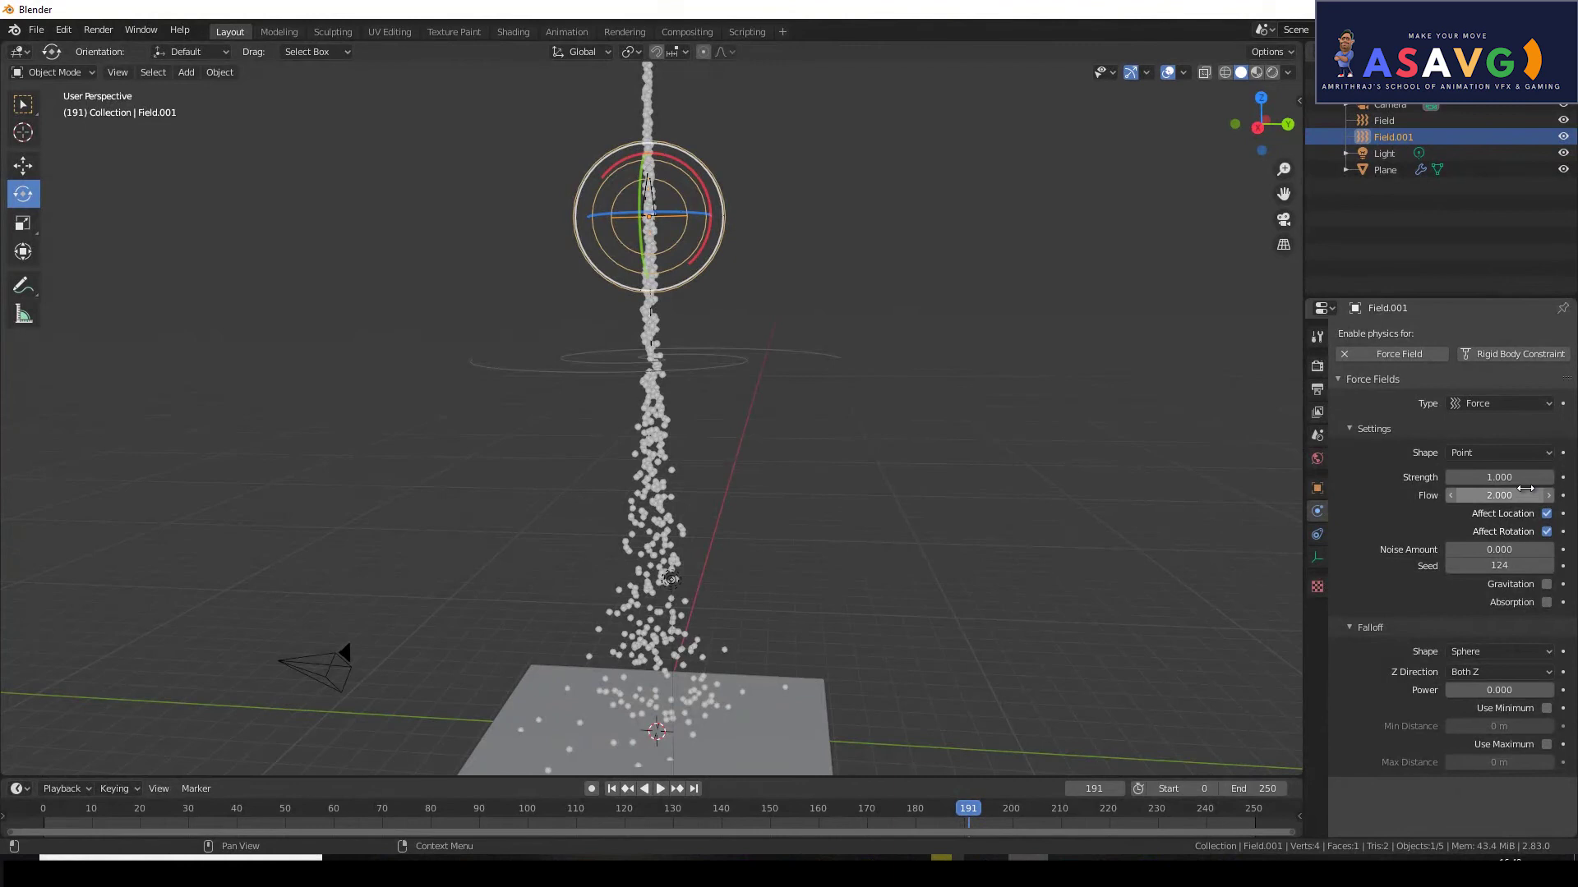
click(611, 788)
click(659, 789)
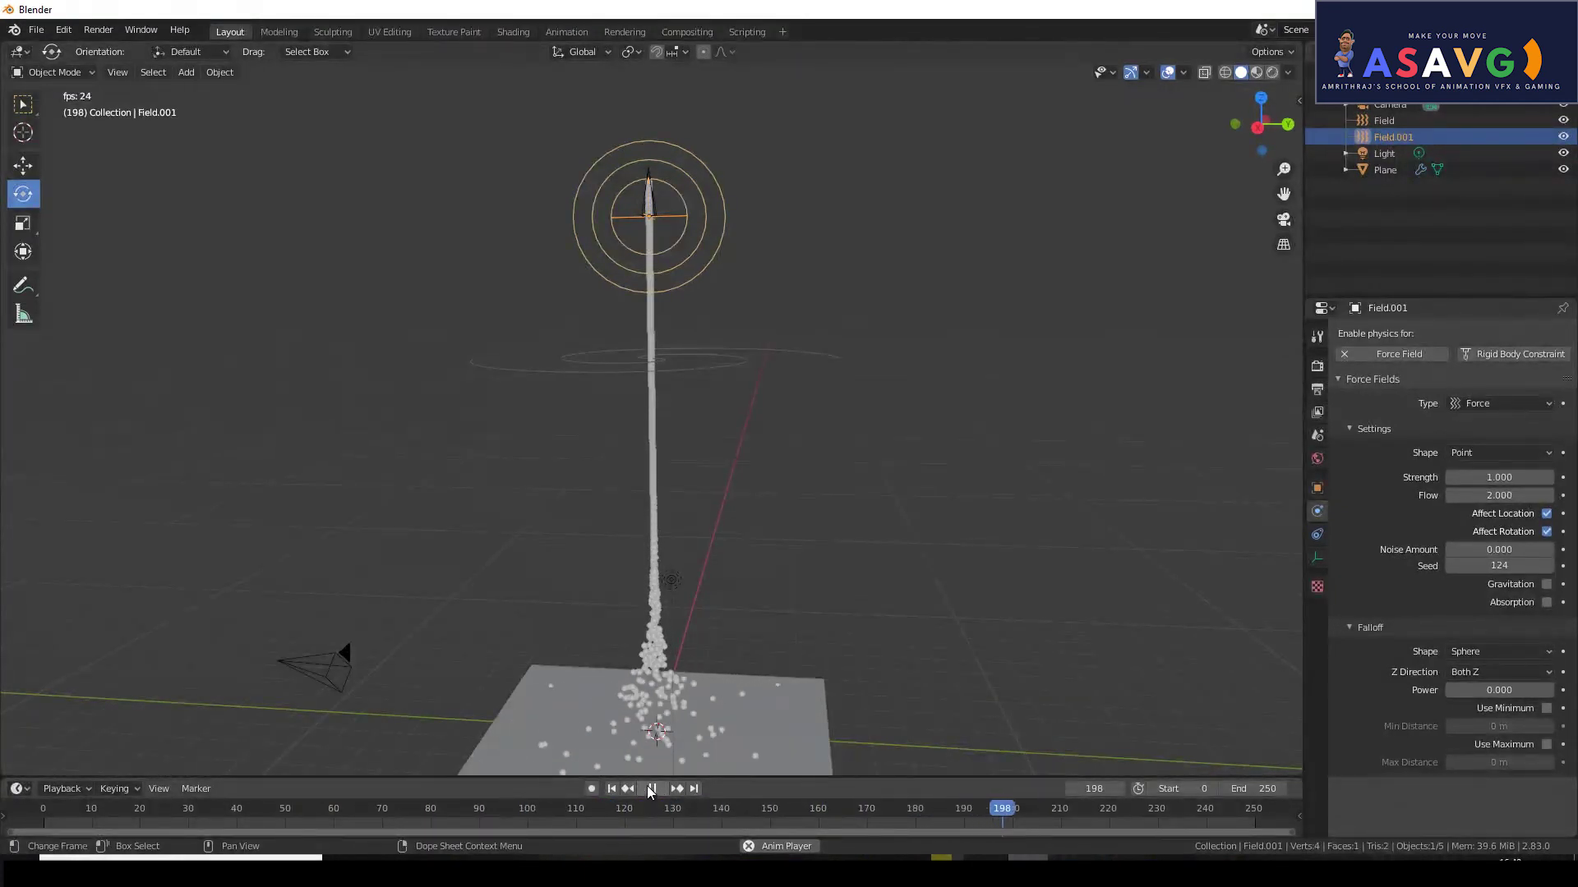
click(649, 788)
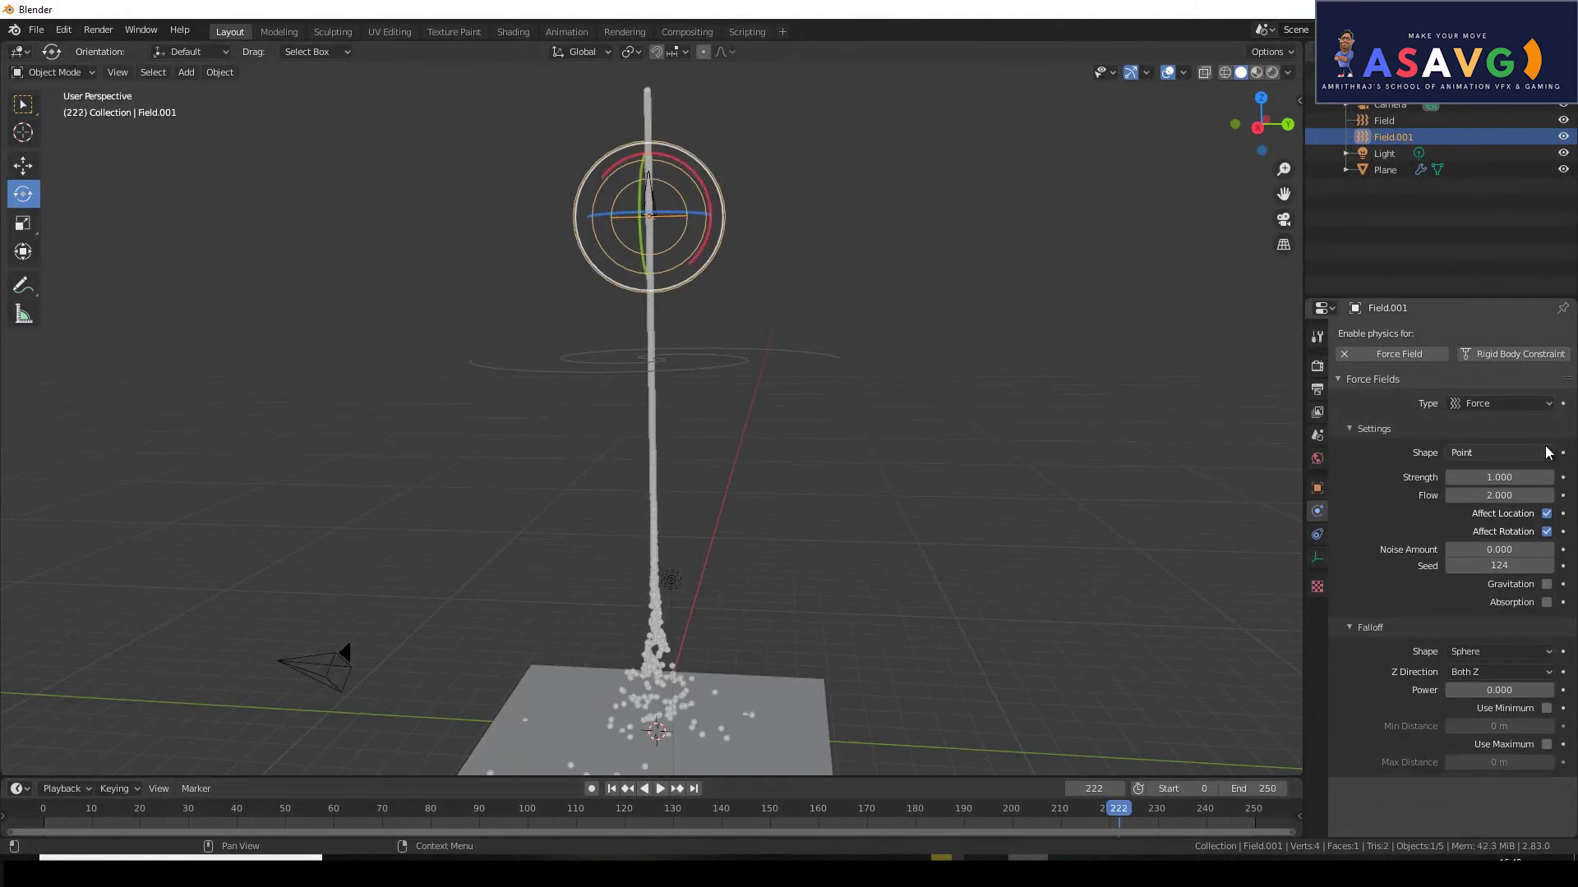
click(1512, 480)
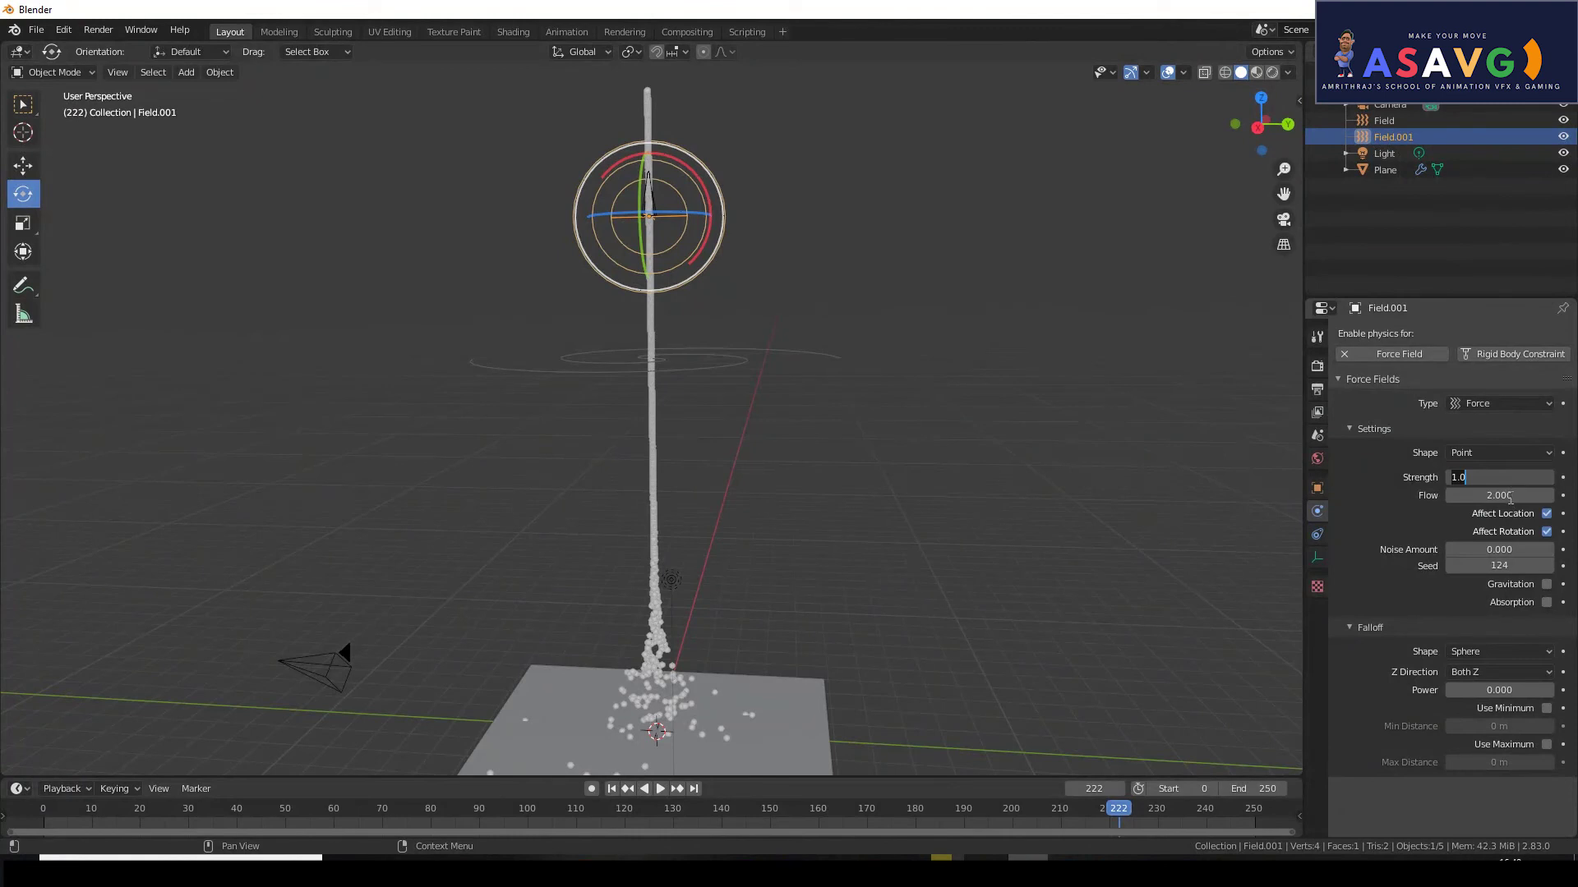
click(1511, 496)
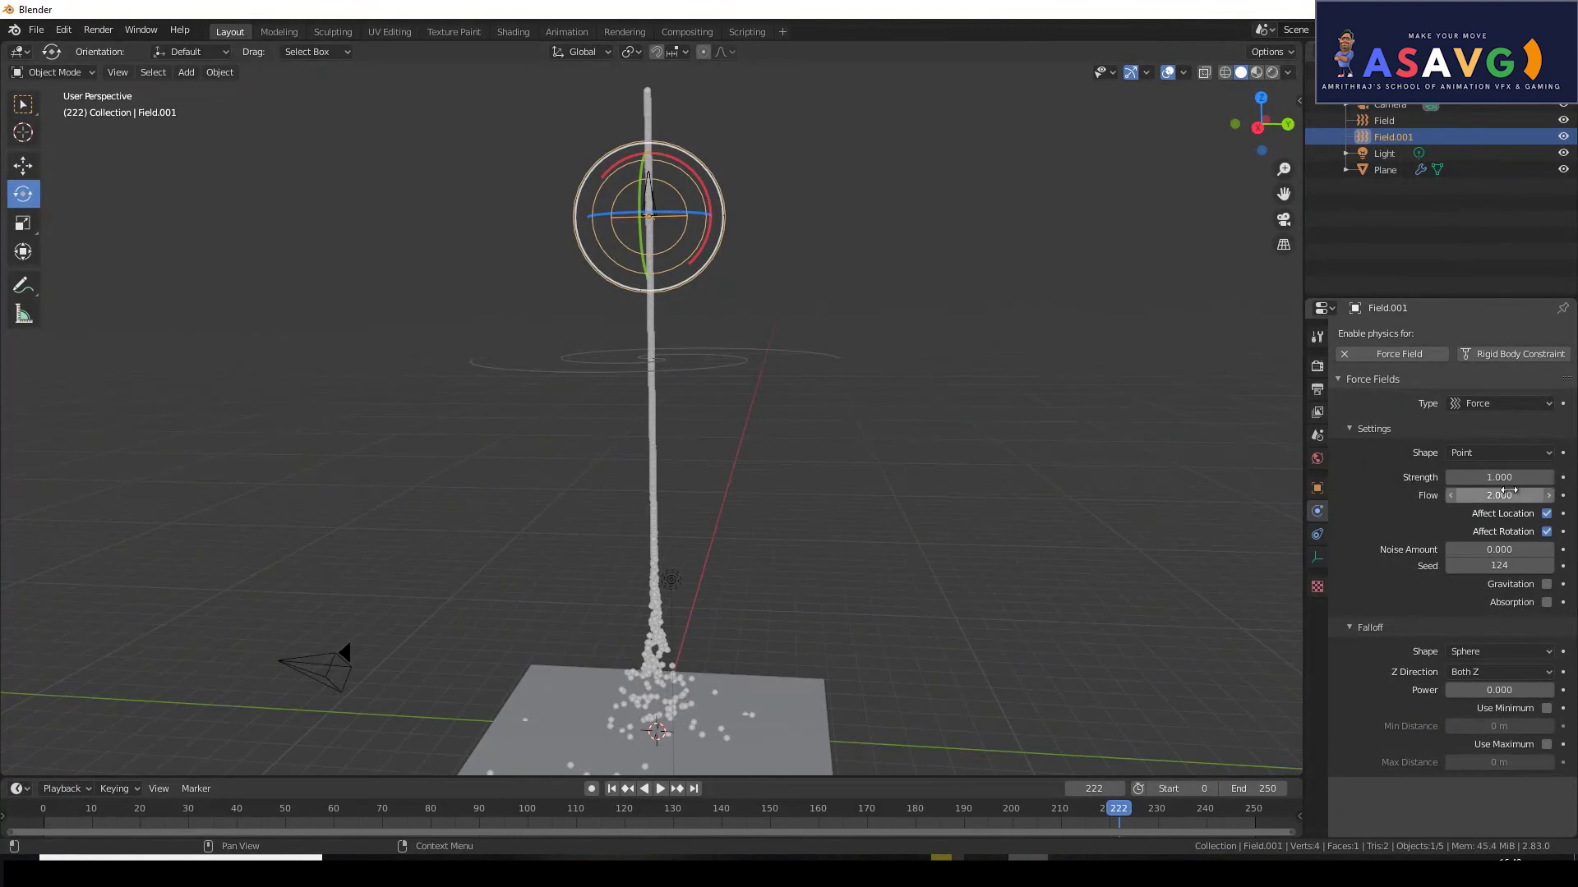
click(1508, 493)
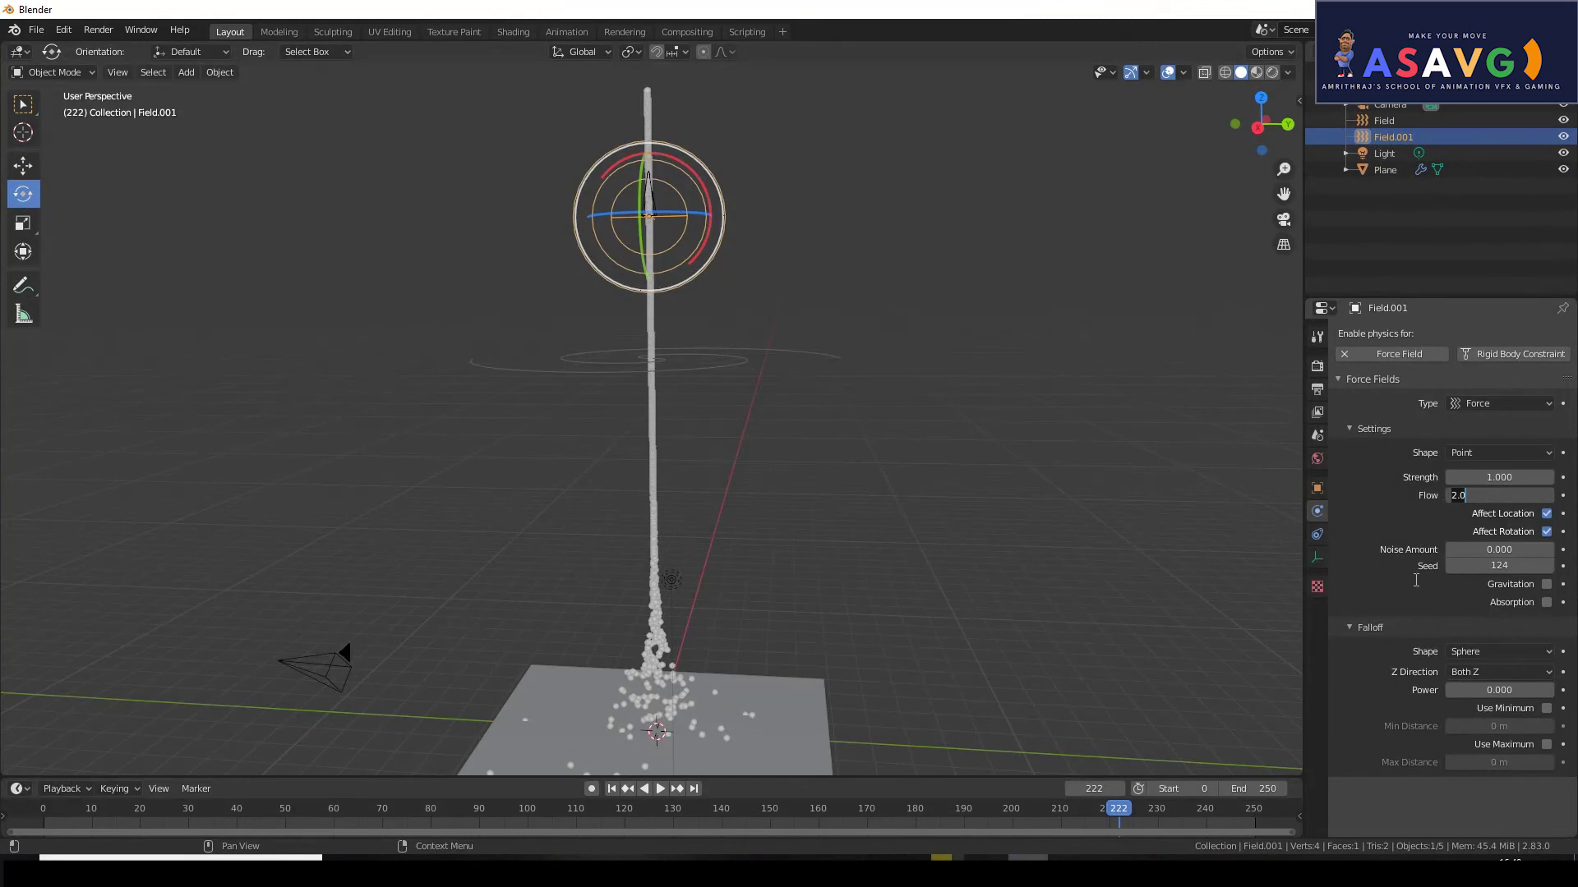
key(Return)
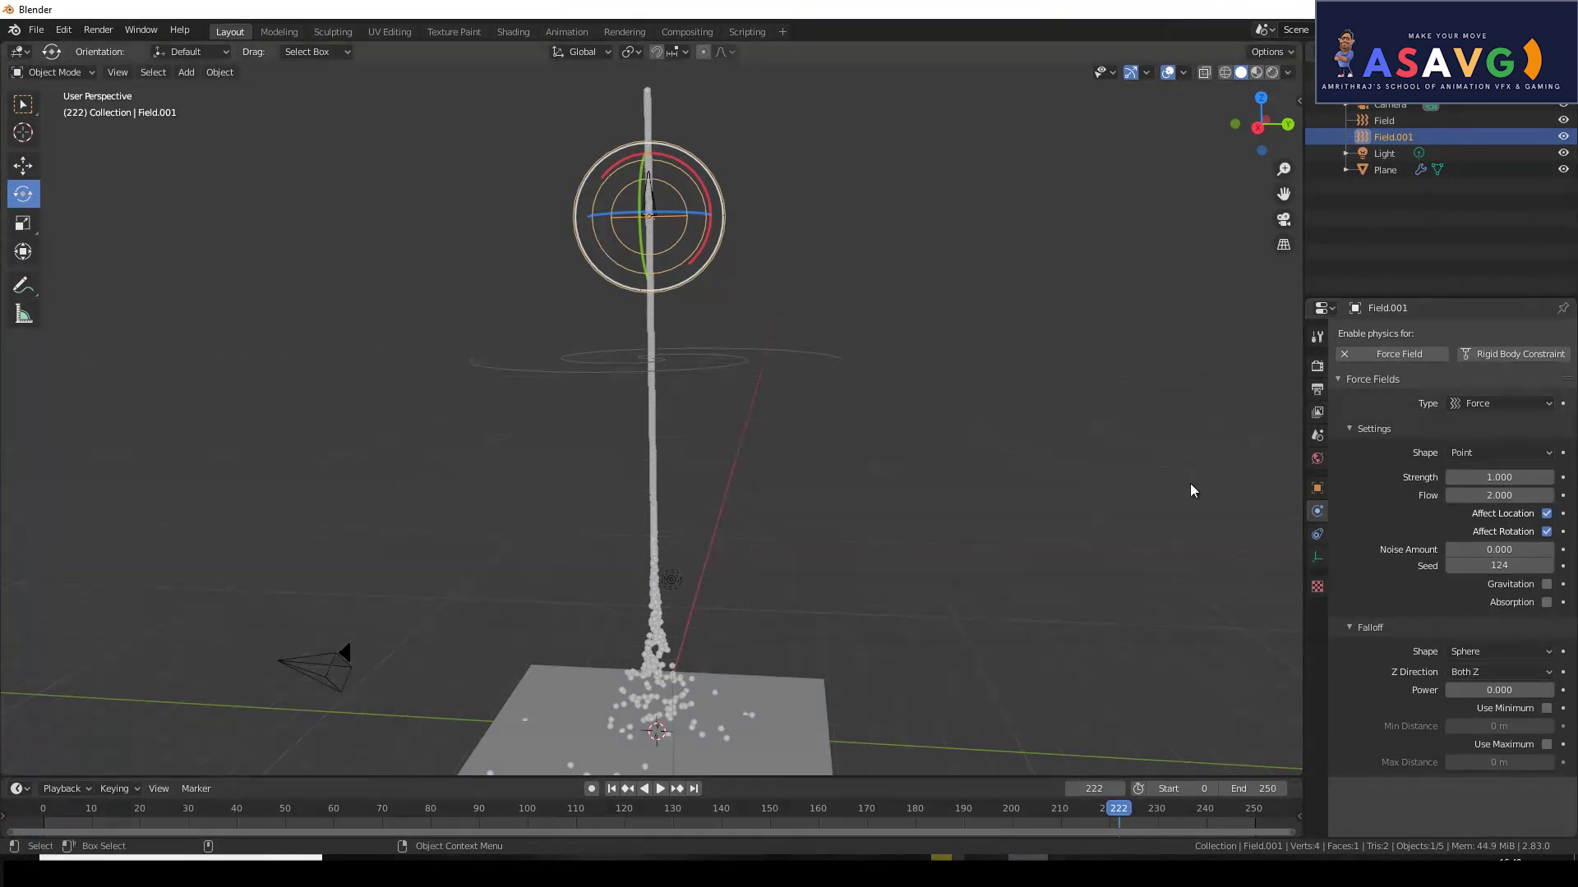
click(1316, 535)
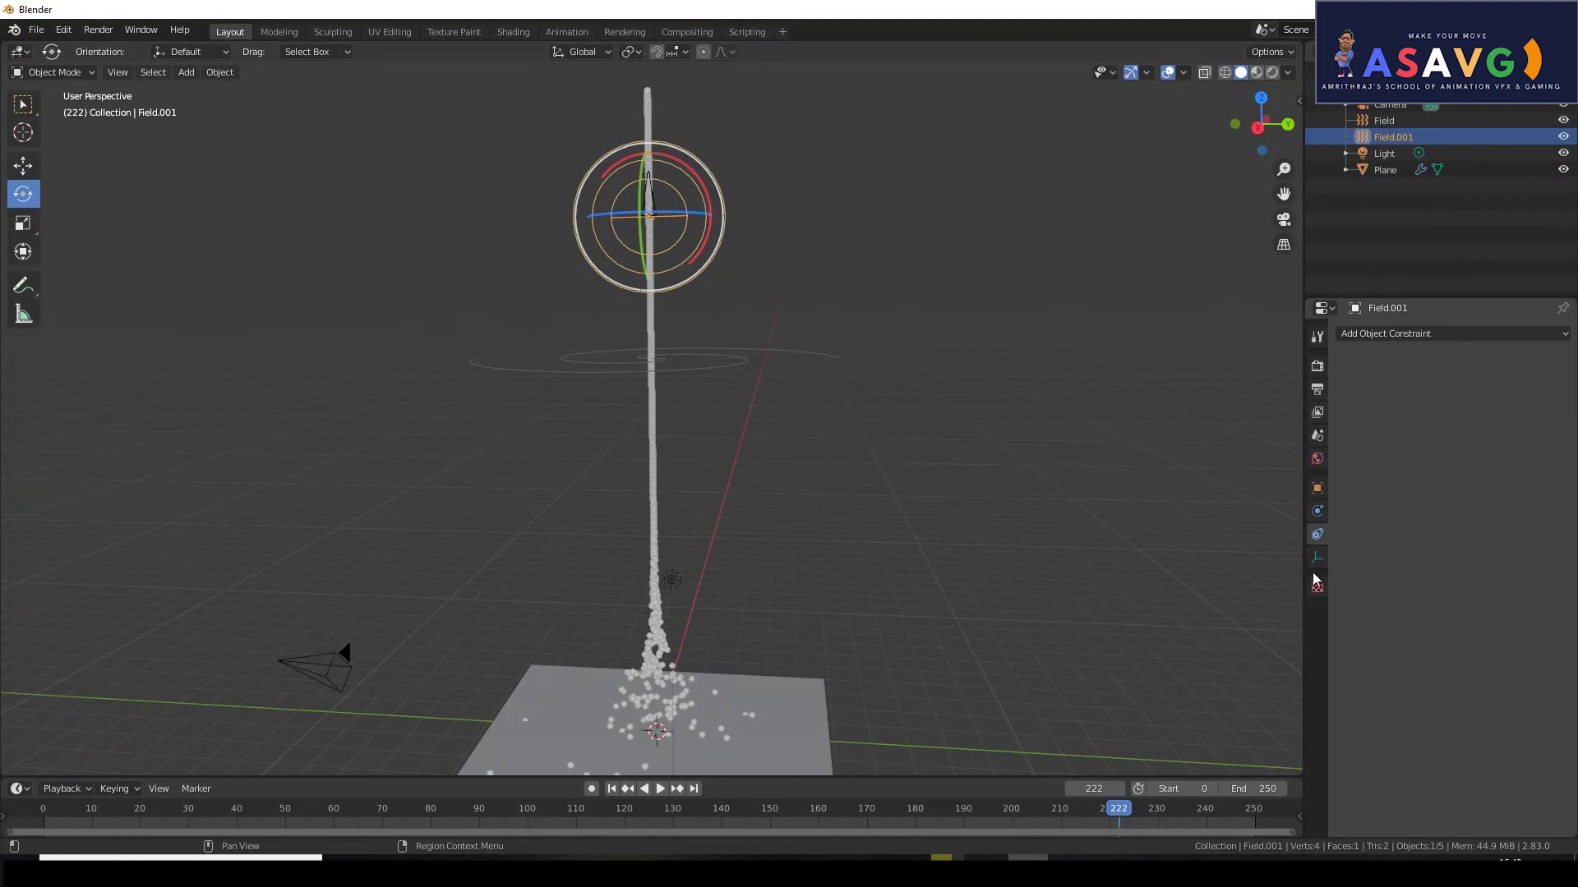
click(796, 376)
drag(706, 365, 717, 395)
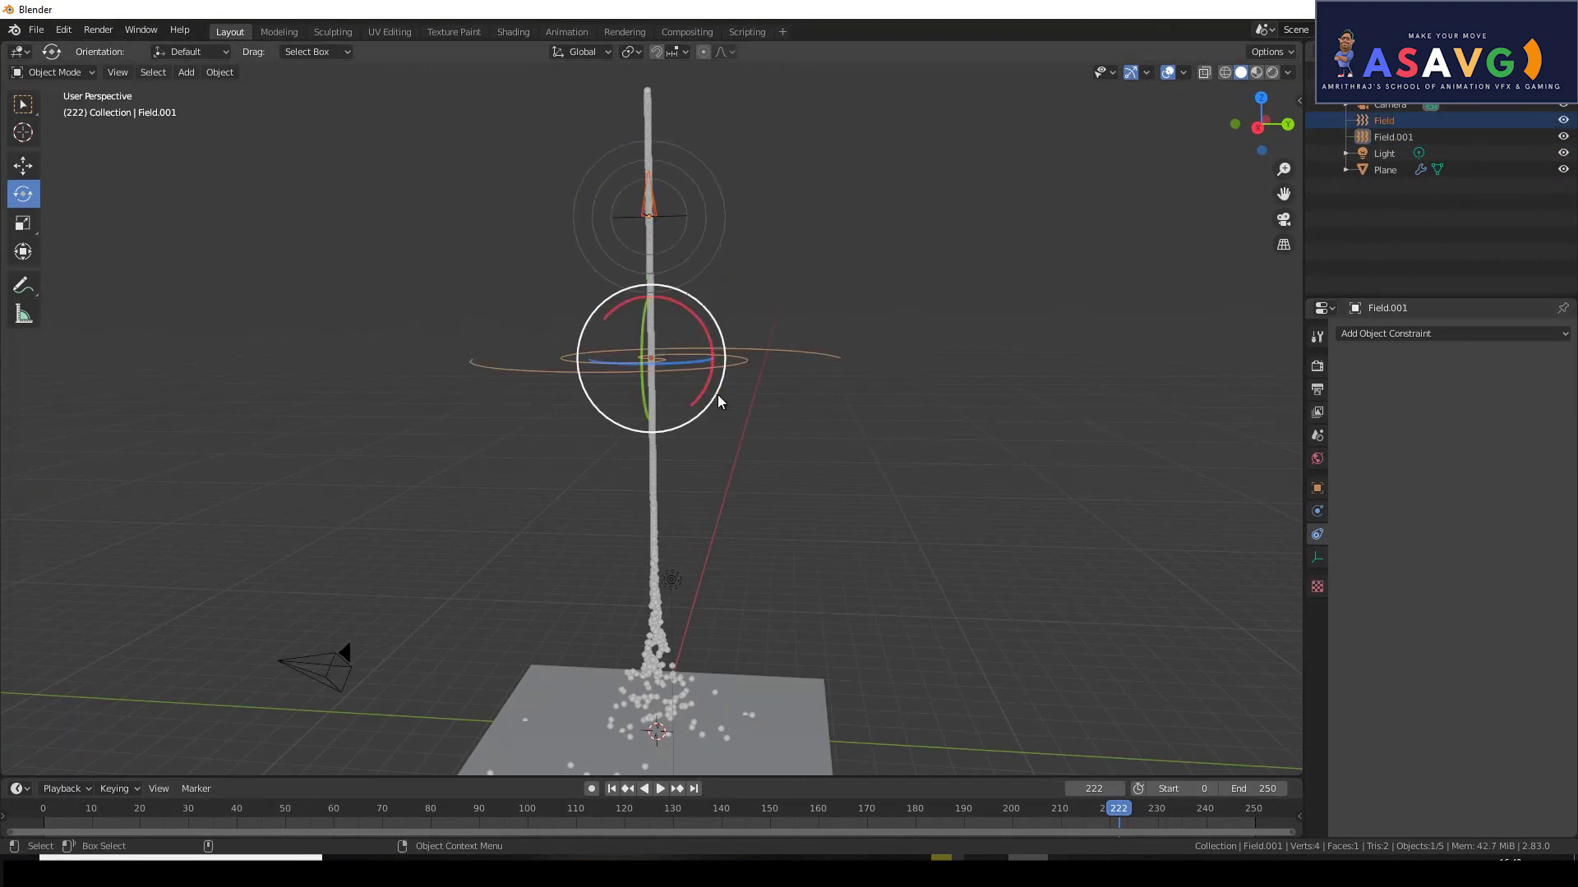
Return to the Force field's physics settings, set Flow to 10 and replay the animation from frame 0.
click(1318, 514)
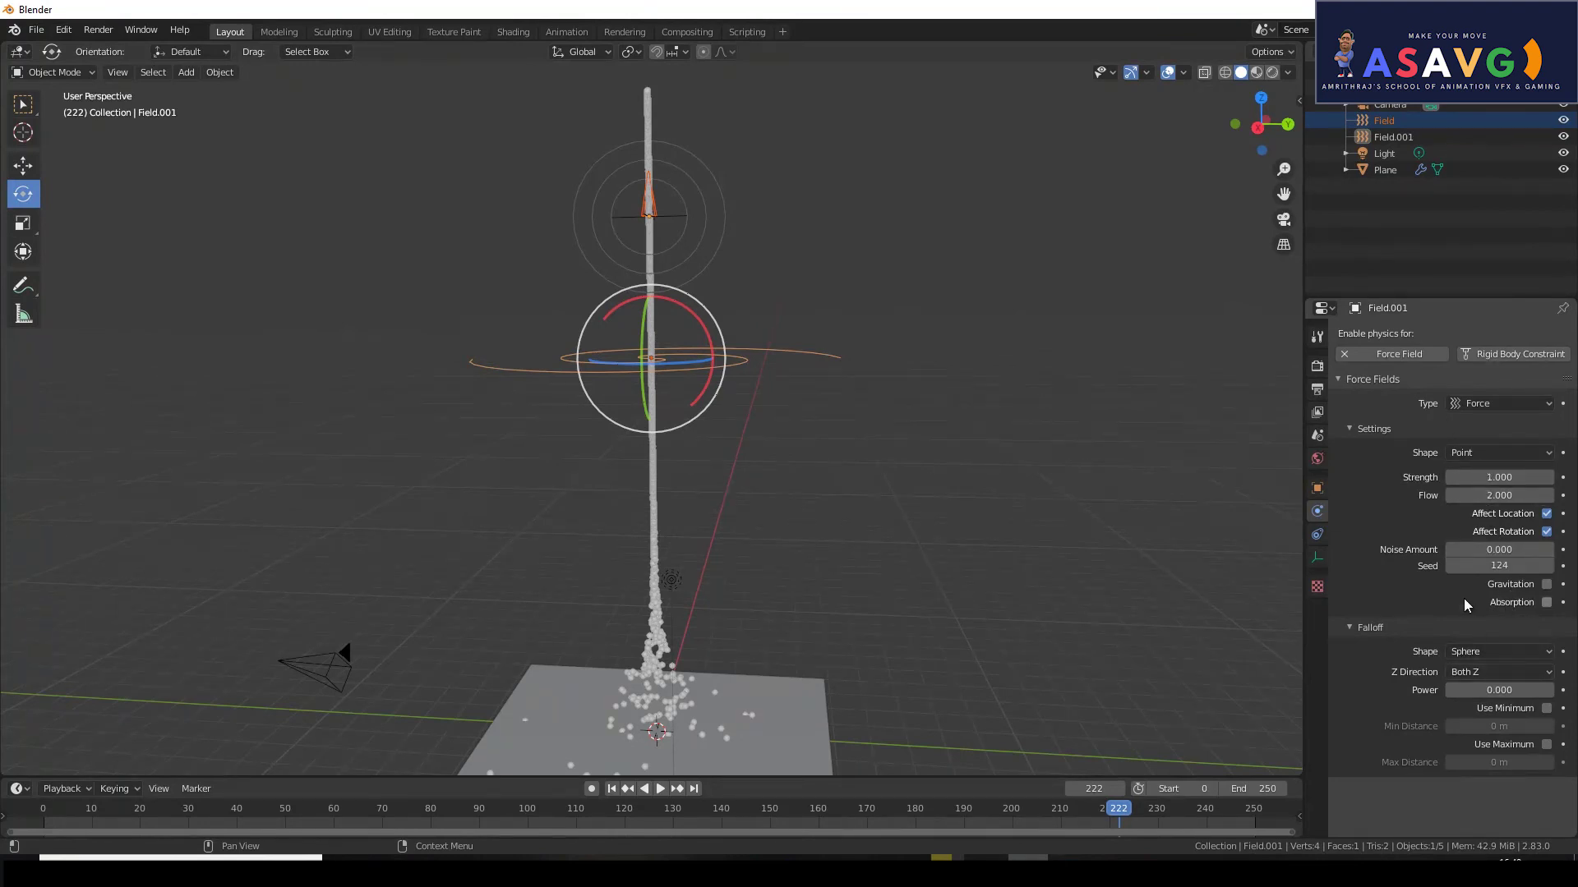
click(1501, 496)
text(10)
key(Return)
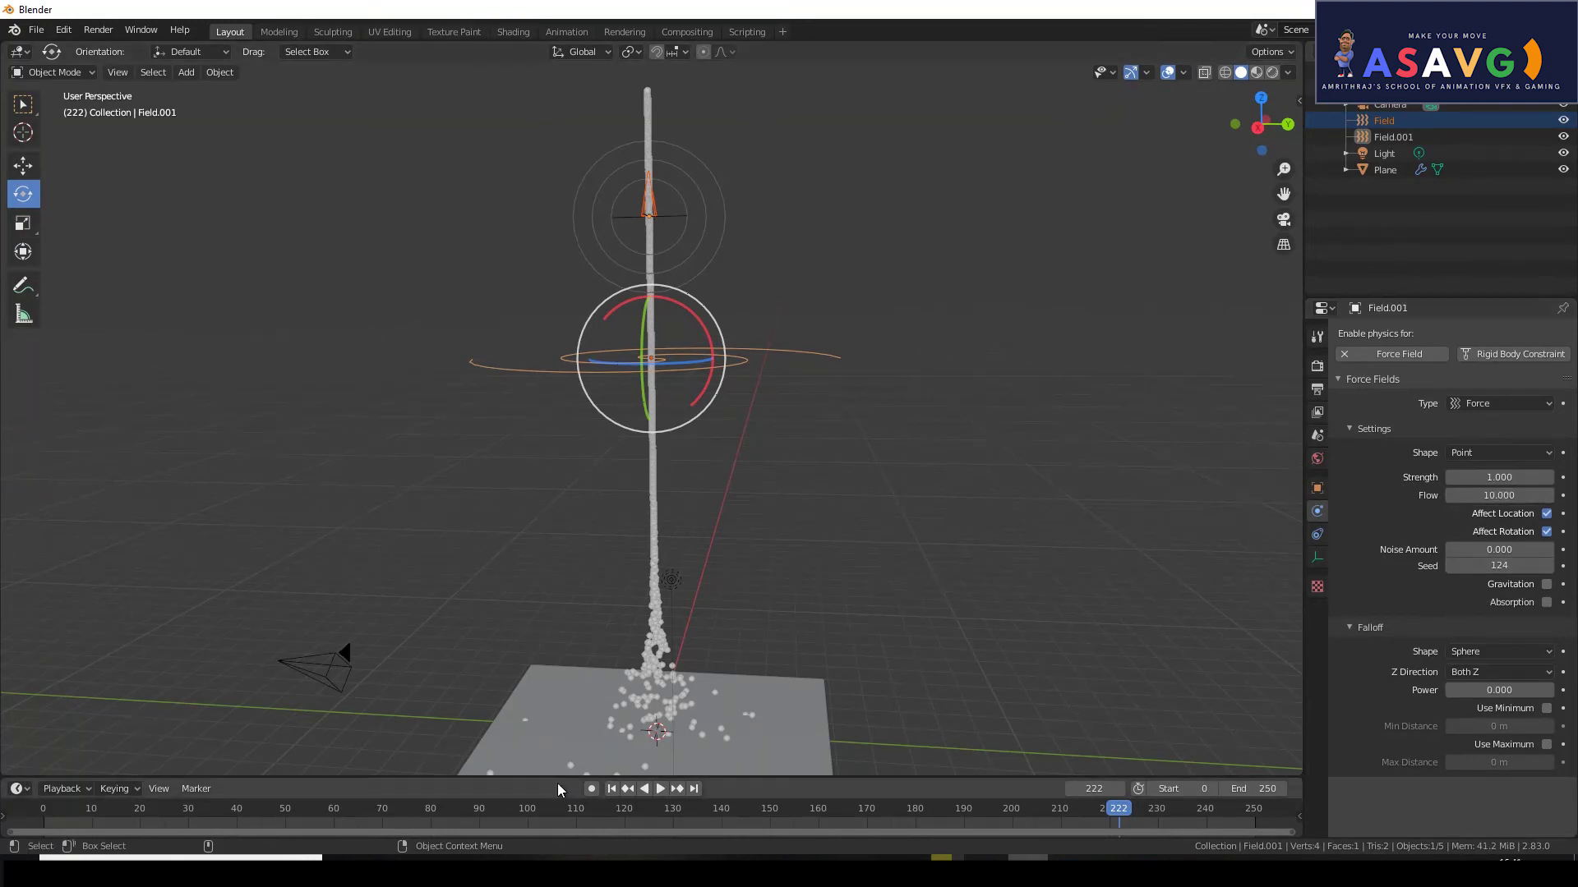
click(612, 789)
click(661, 788)
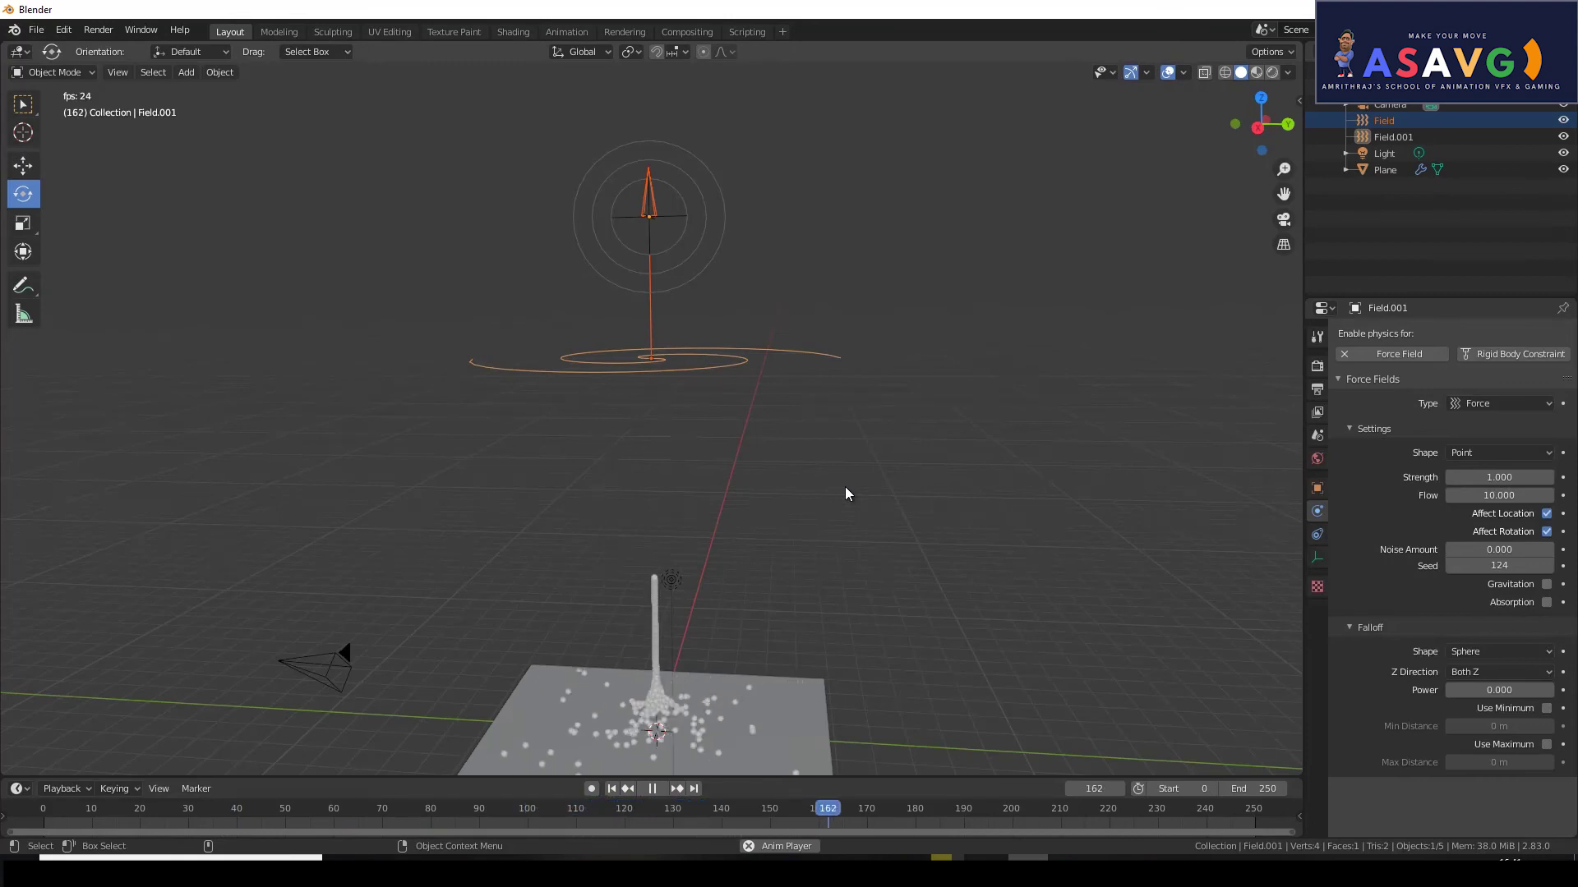
With the animation playing, try a Flow of 2 on the Force field, set it to 0, and stop playback at about frame 19.
click(1489, 496)
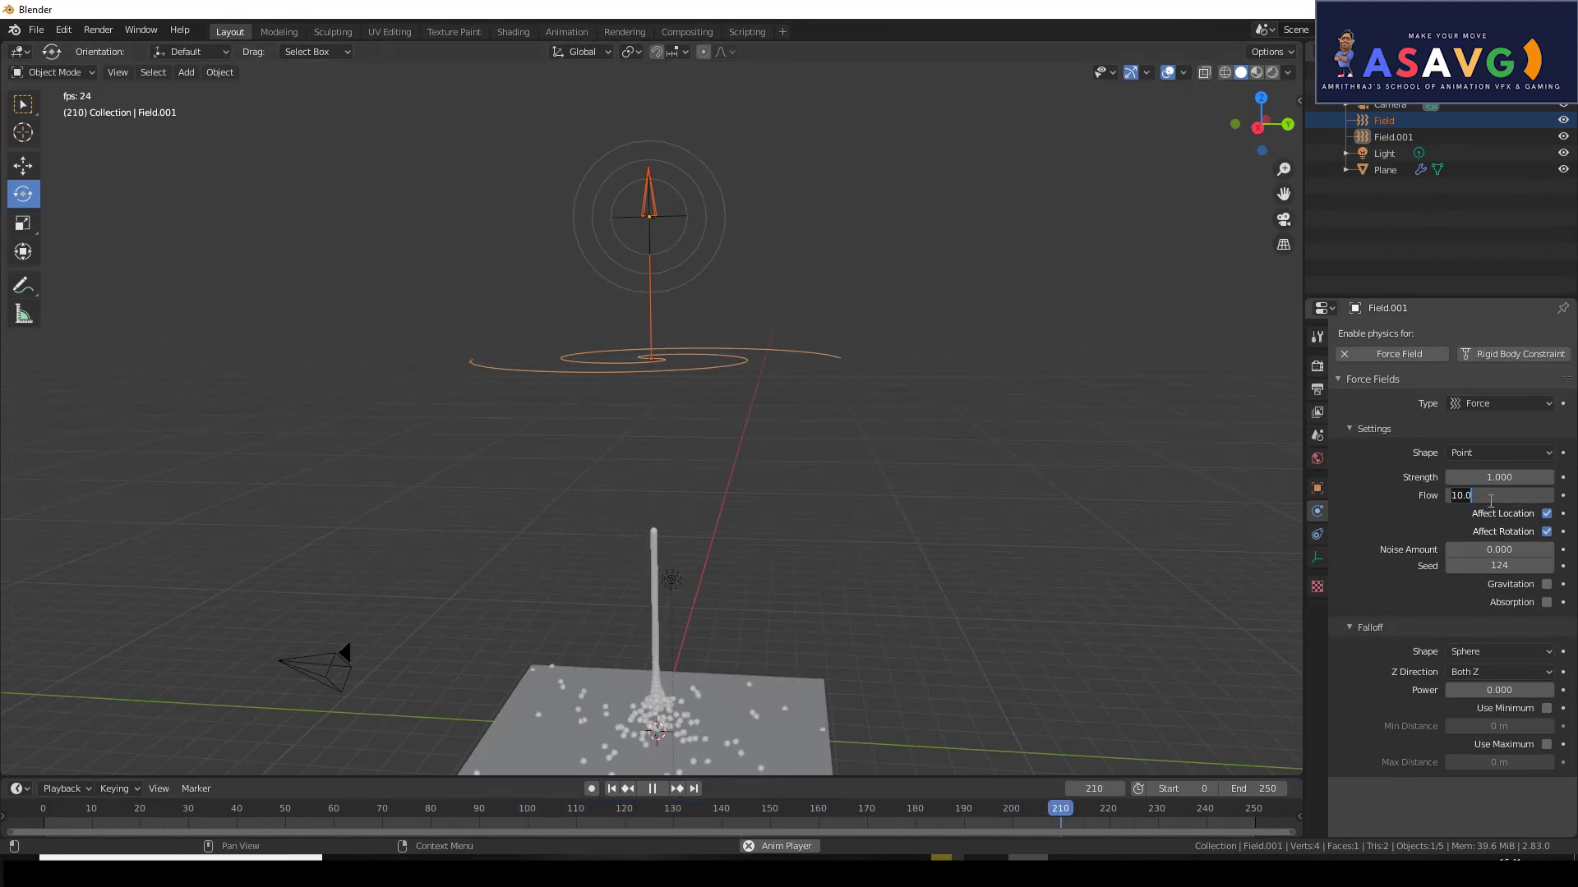
text(2)
key(Return)
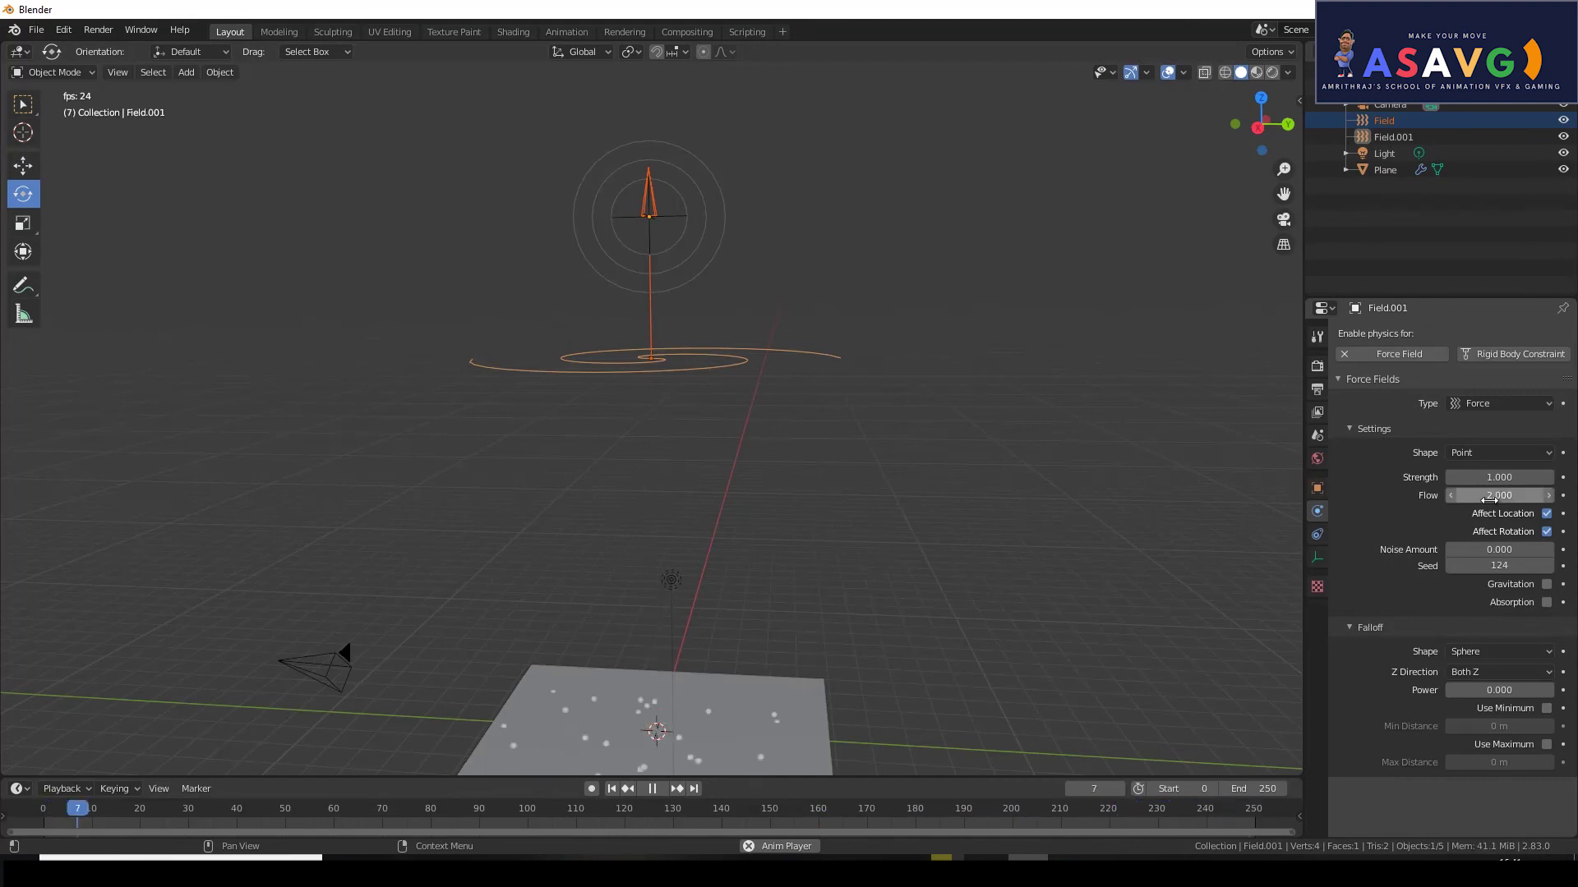
click(1514, 494)
text(0)
key(Return)
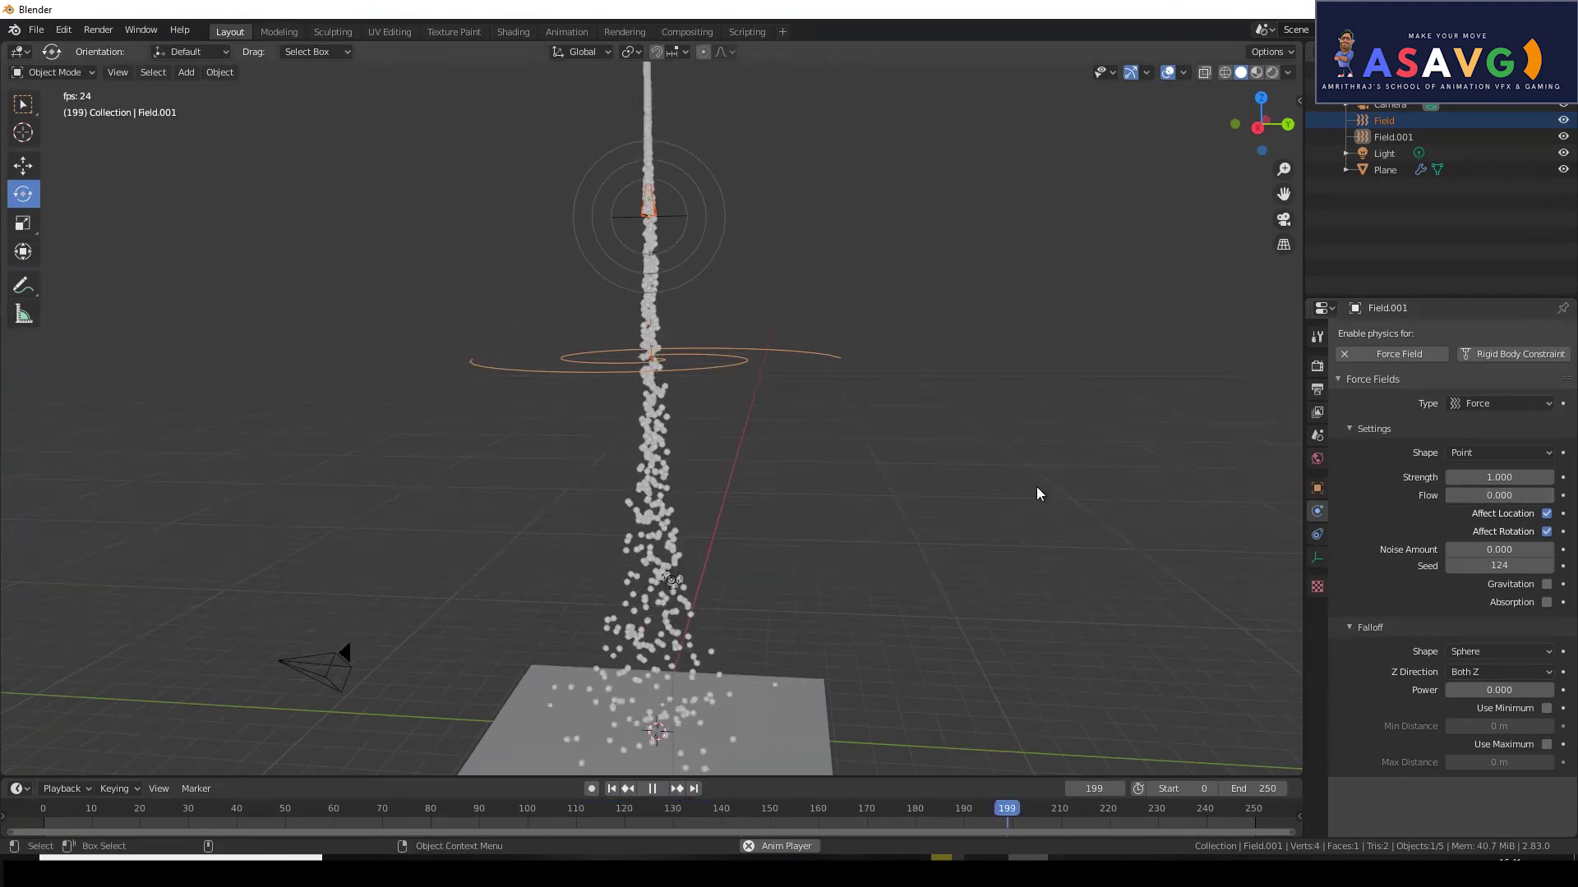
click(653, 788)
Select the Force field above the vortex and move it down along Z to just above the plane.
alt+middle_drag(736, 529, 727, 465)
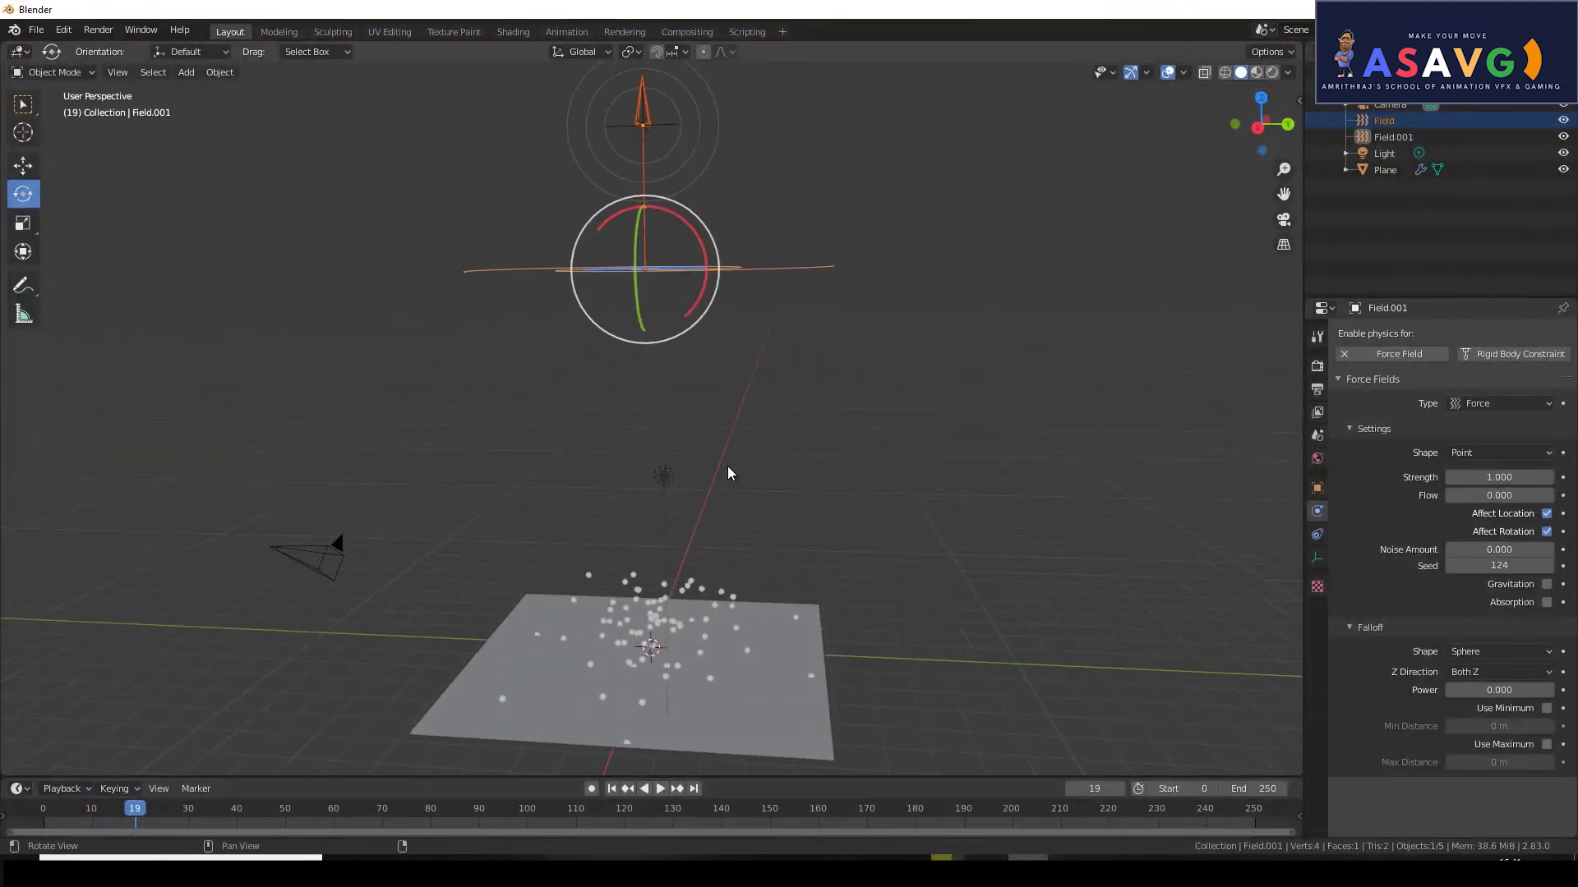
click(695, 169)
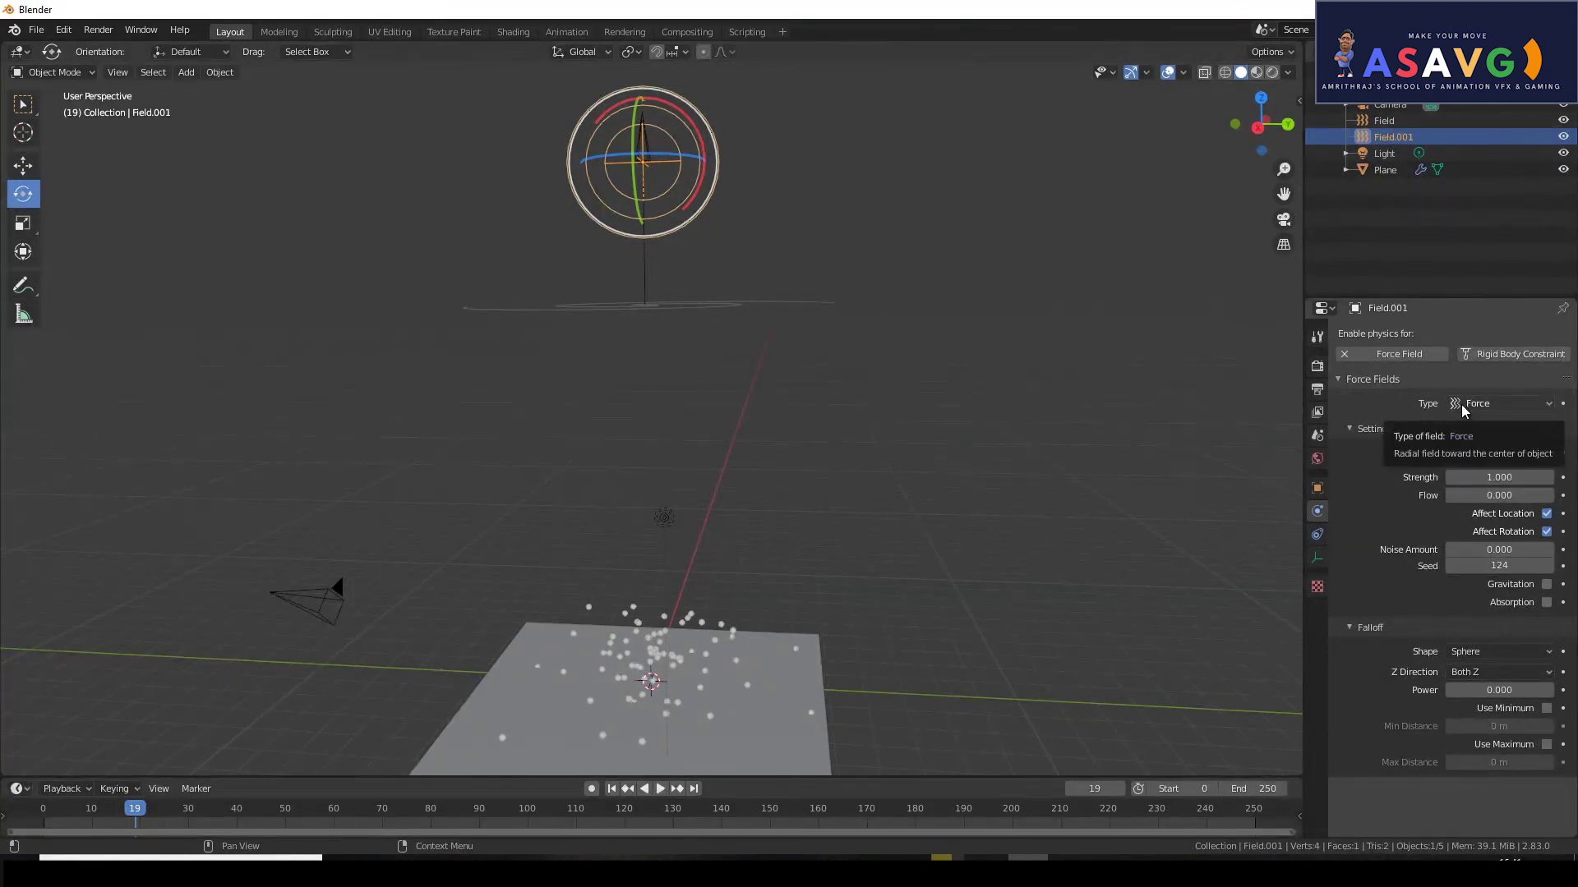
drag(609, 227, 606, 236)
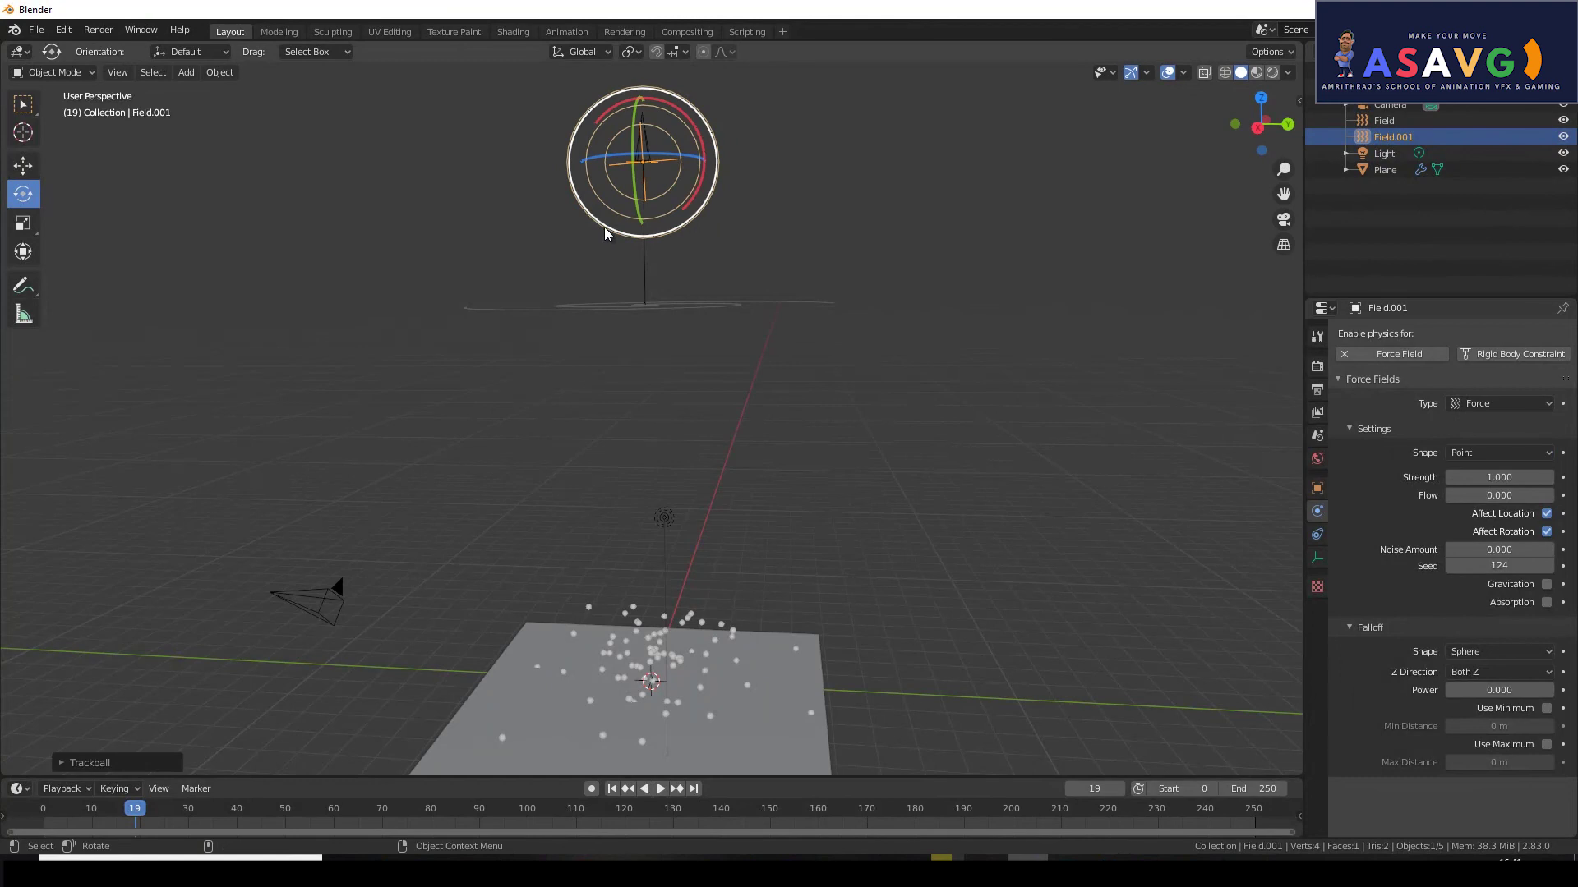
click(23, 168)
drag(642, 101, 646, 585)
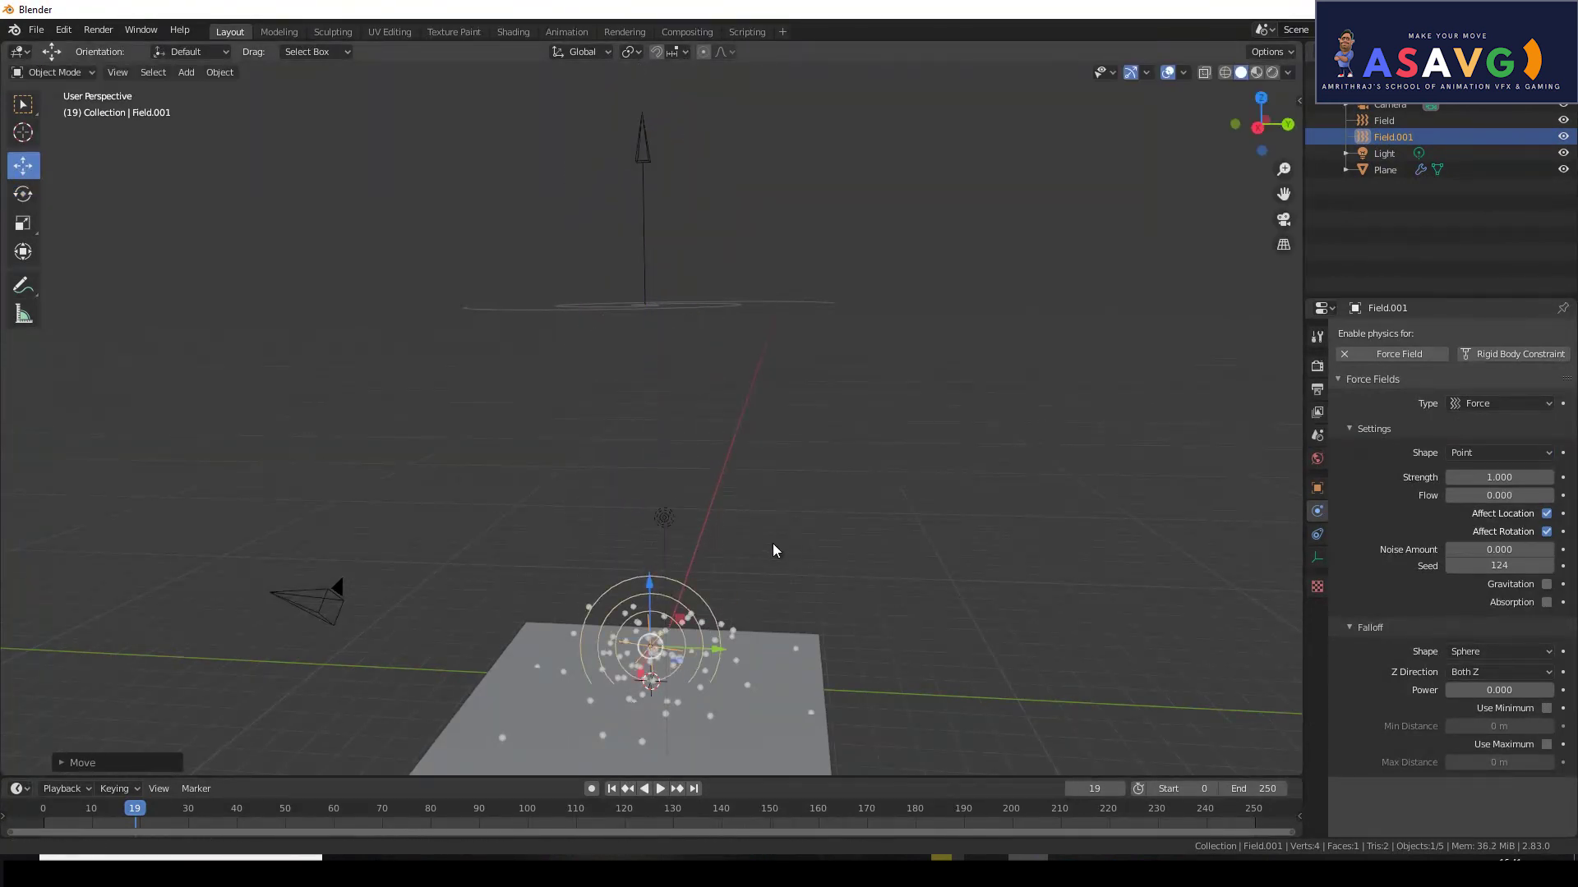
Replay the animation from frame 0 with the Force field near the plane, stopping at about frame 124.
shift+middle_drag(776, 551, 776, 406)
click(612, 789)
click(661, 789)
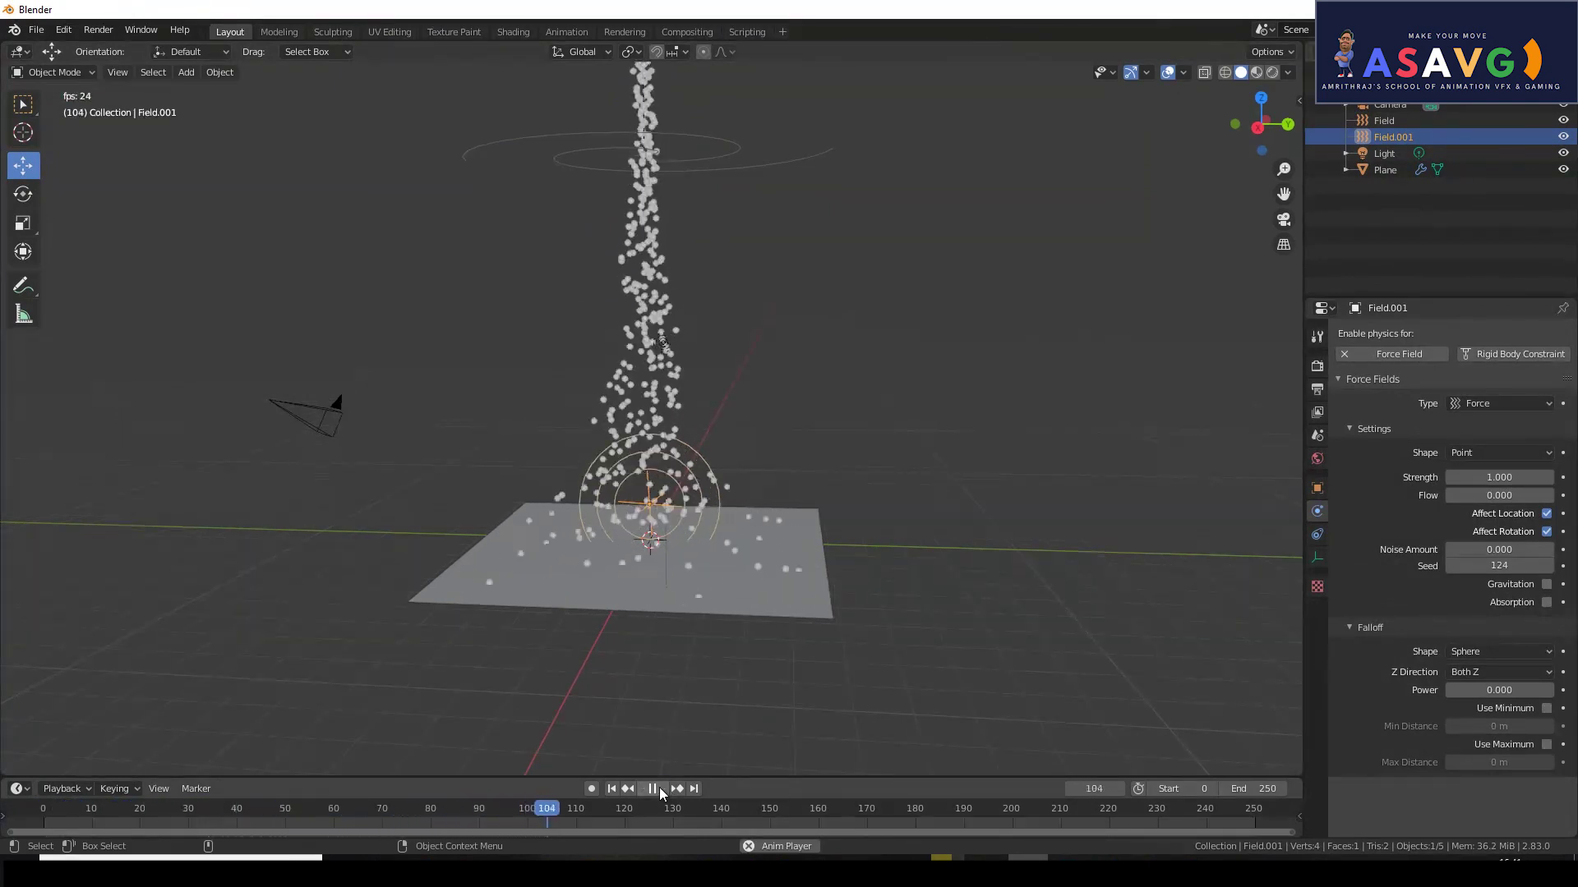
click(654, 789)
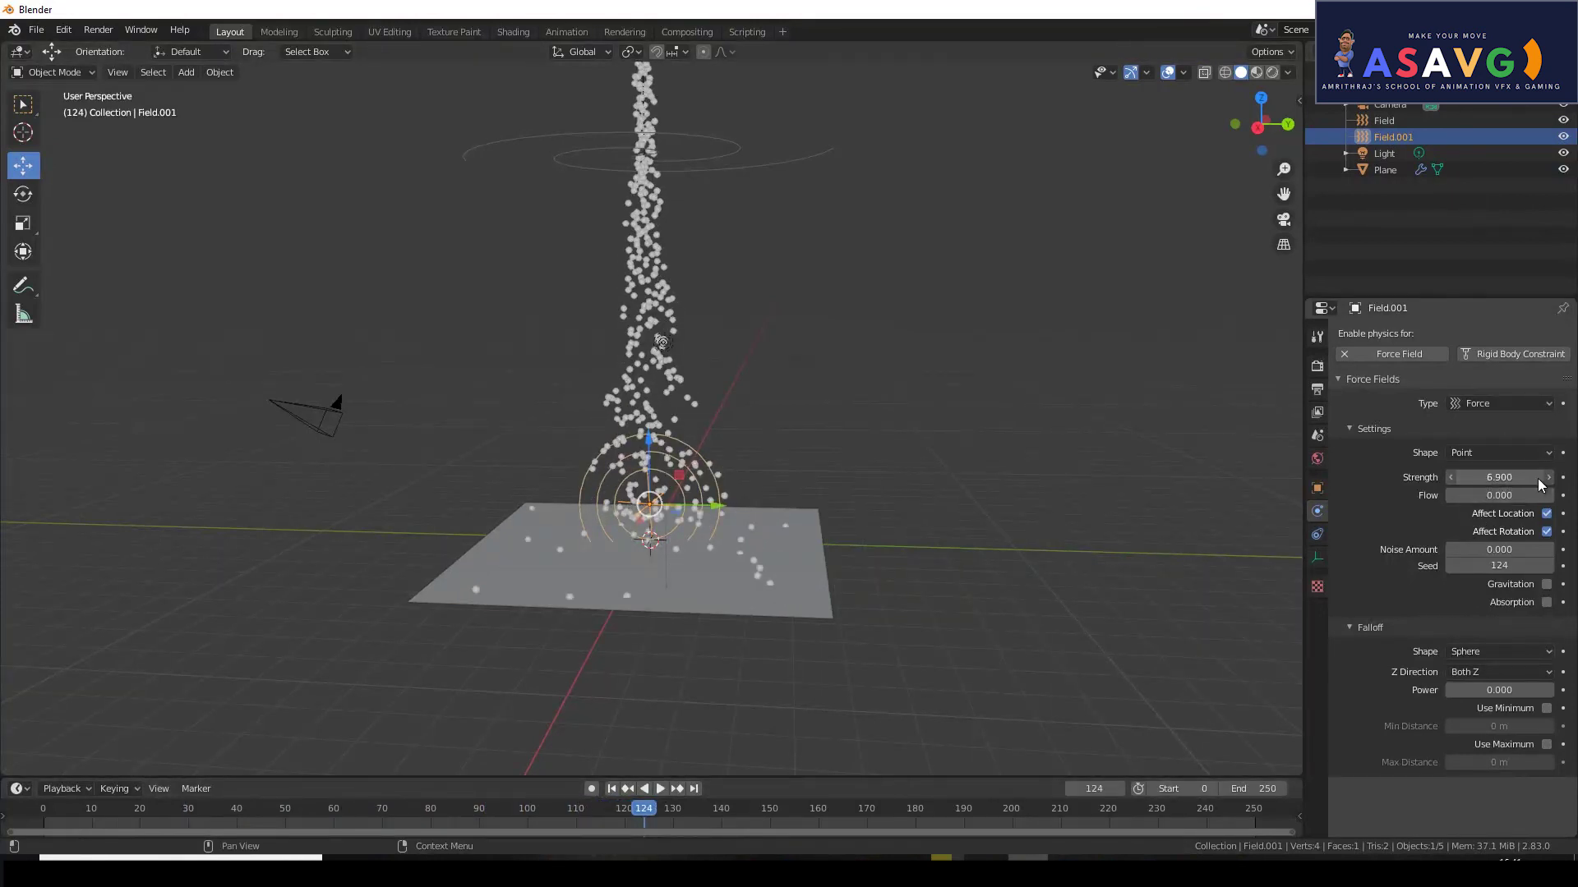
Set the Force field's Strength to 6.9 and replay the animation from frame 0, stopping at about frame 93.
click(611, 789)
click(659, 788)
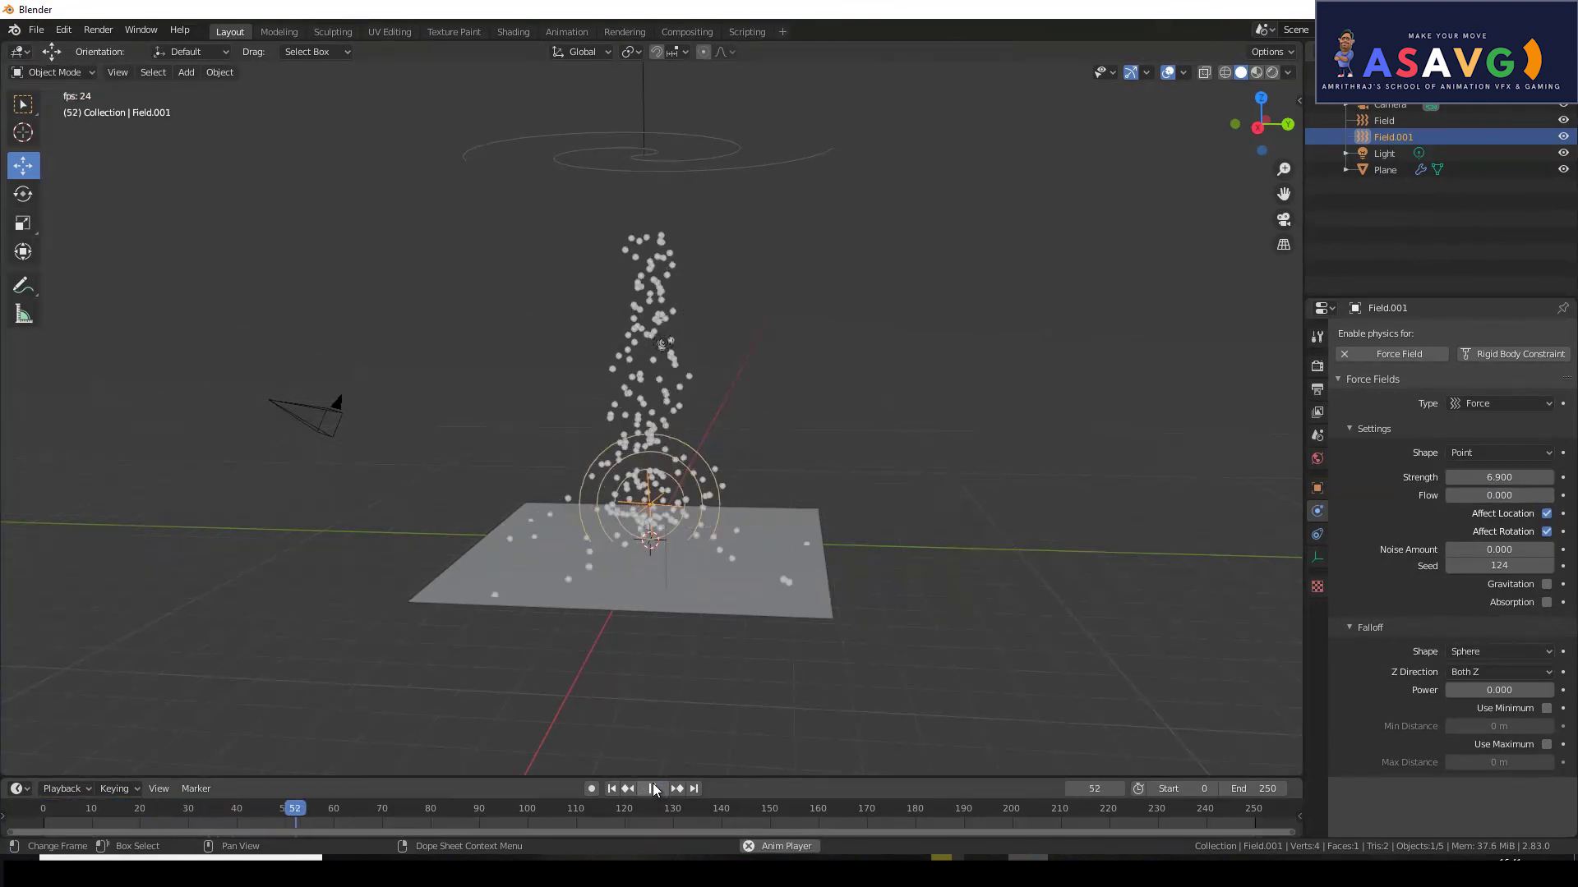
click(654, 789)
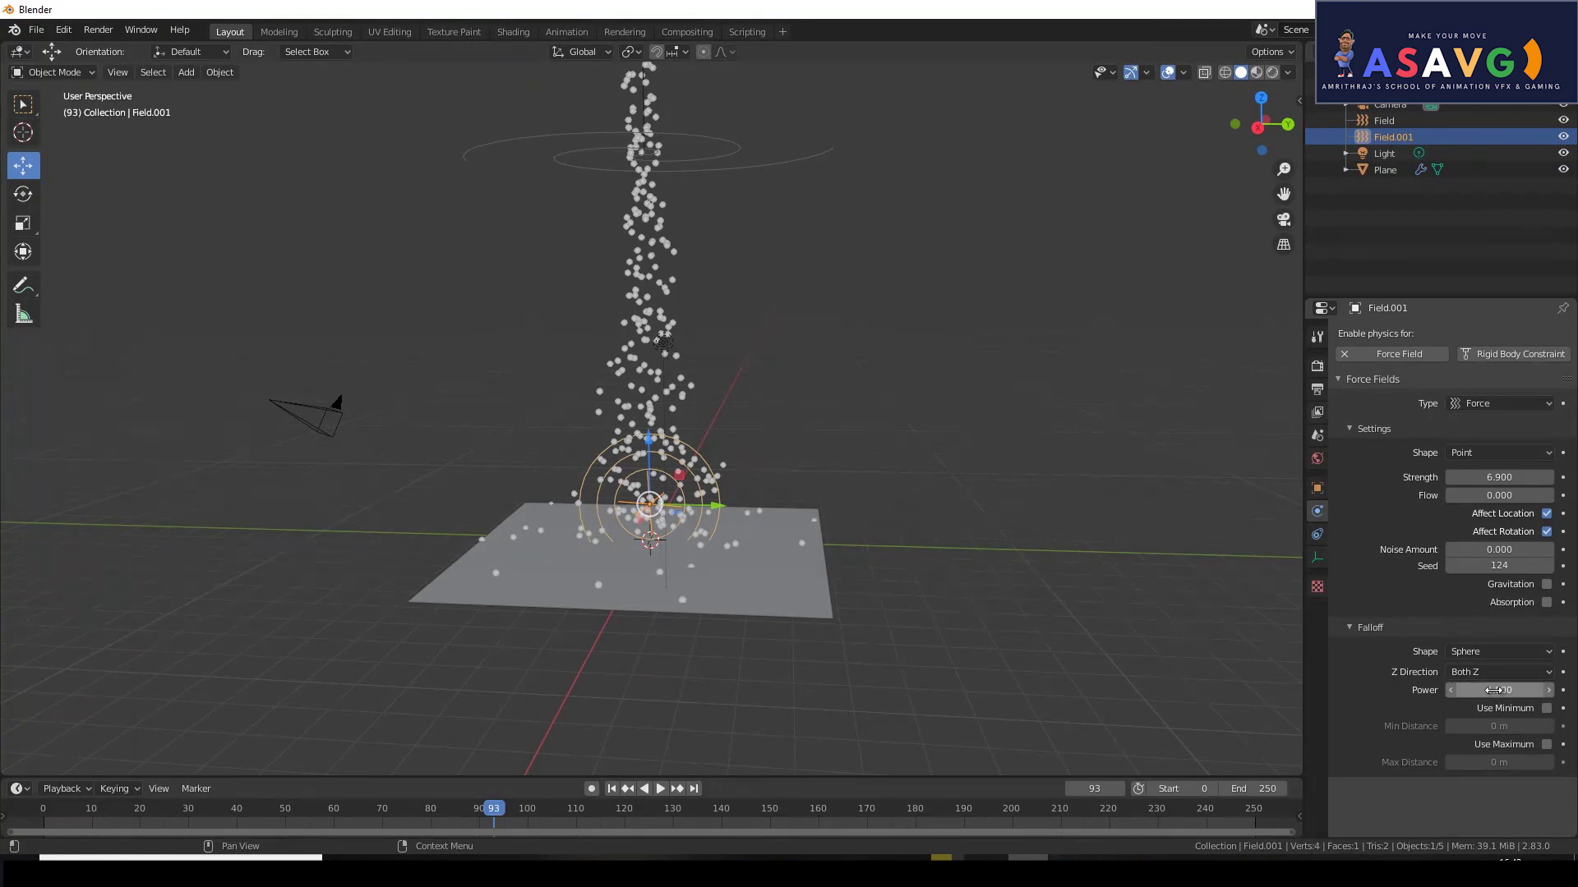
Set the Force field's Falloff Power to 1 and replay the animation from frame 0, stopping at about frame 152.
click(611, 788)
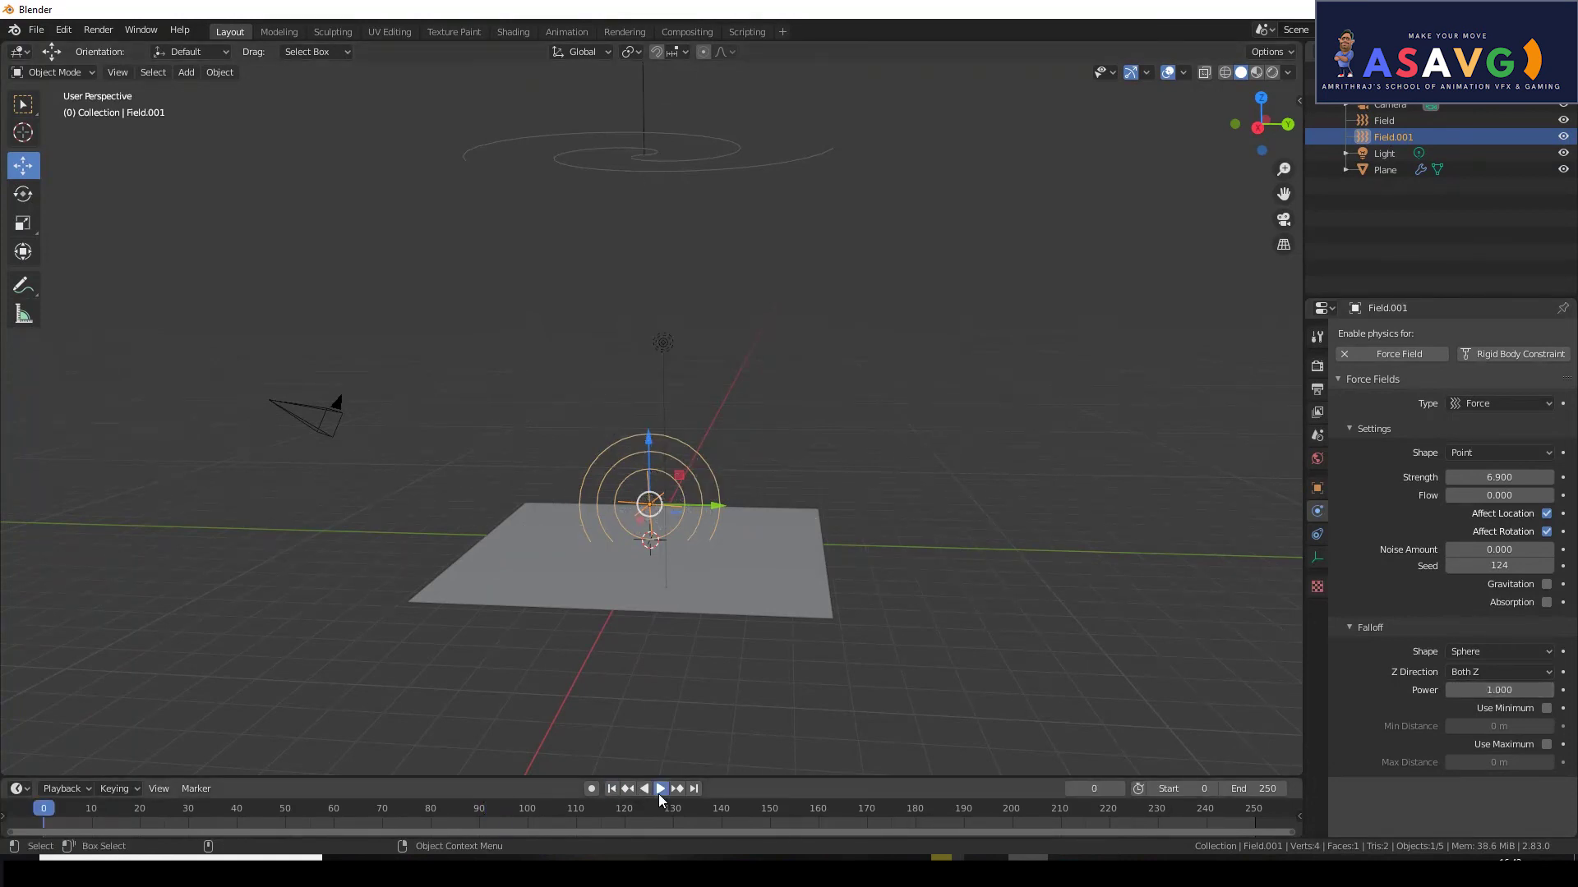
click(660, 793)
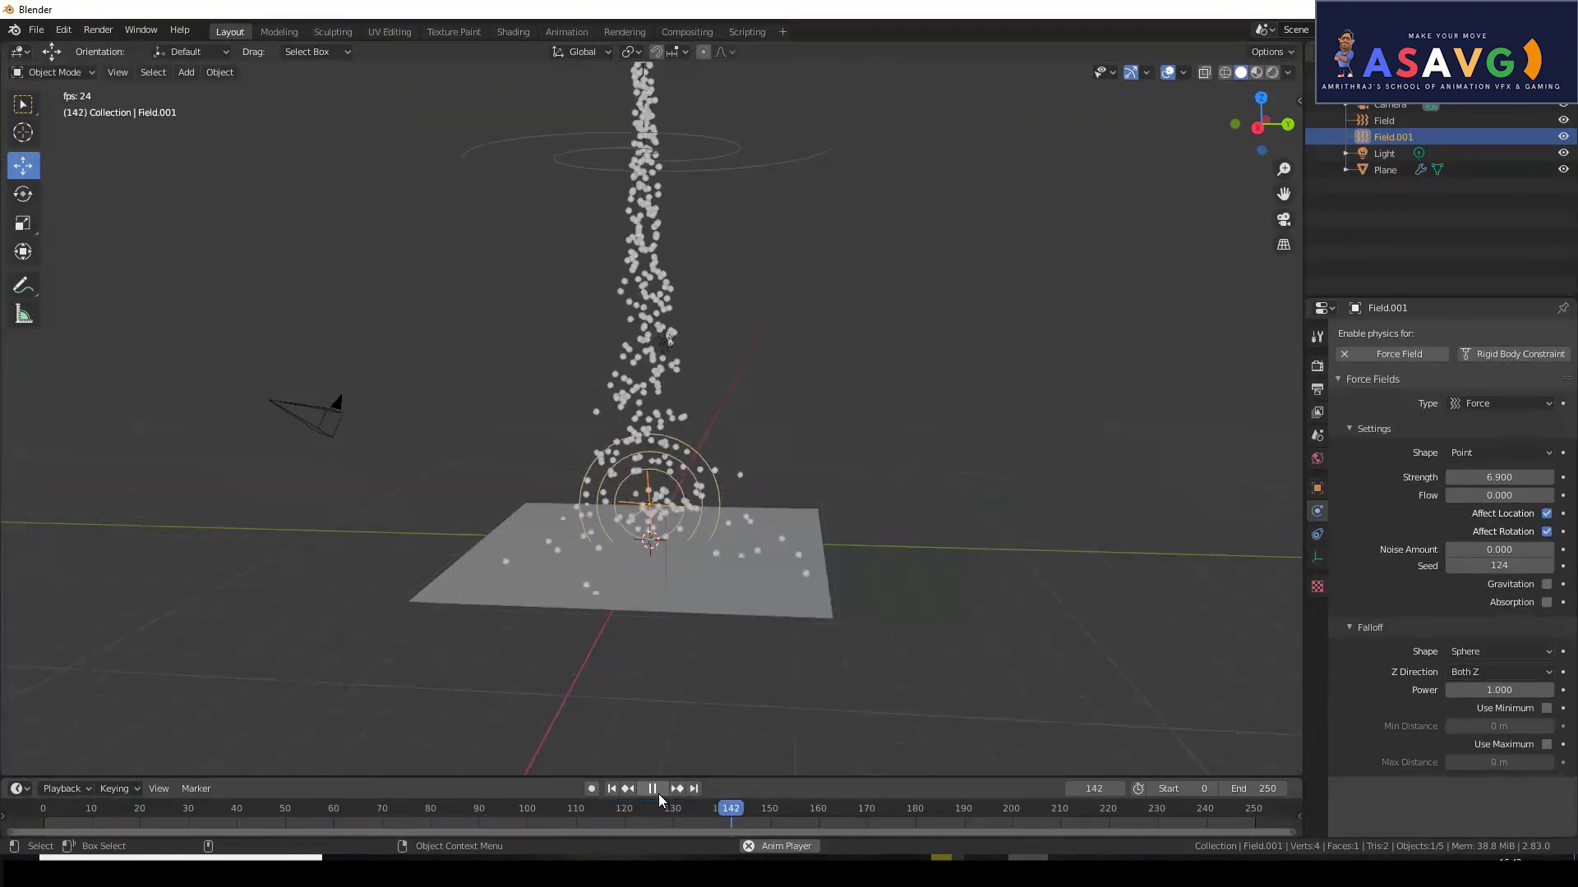
click(657, 793)
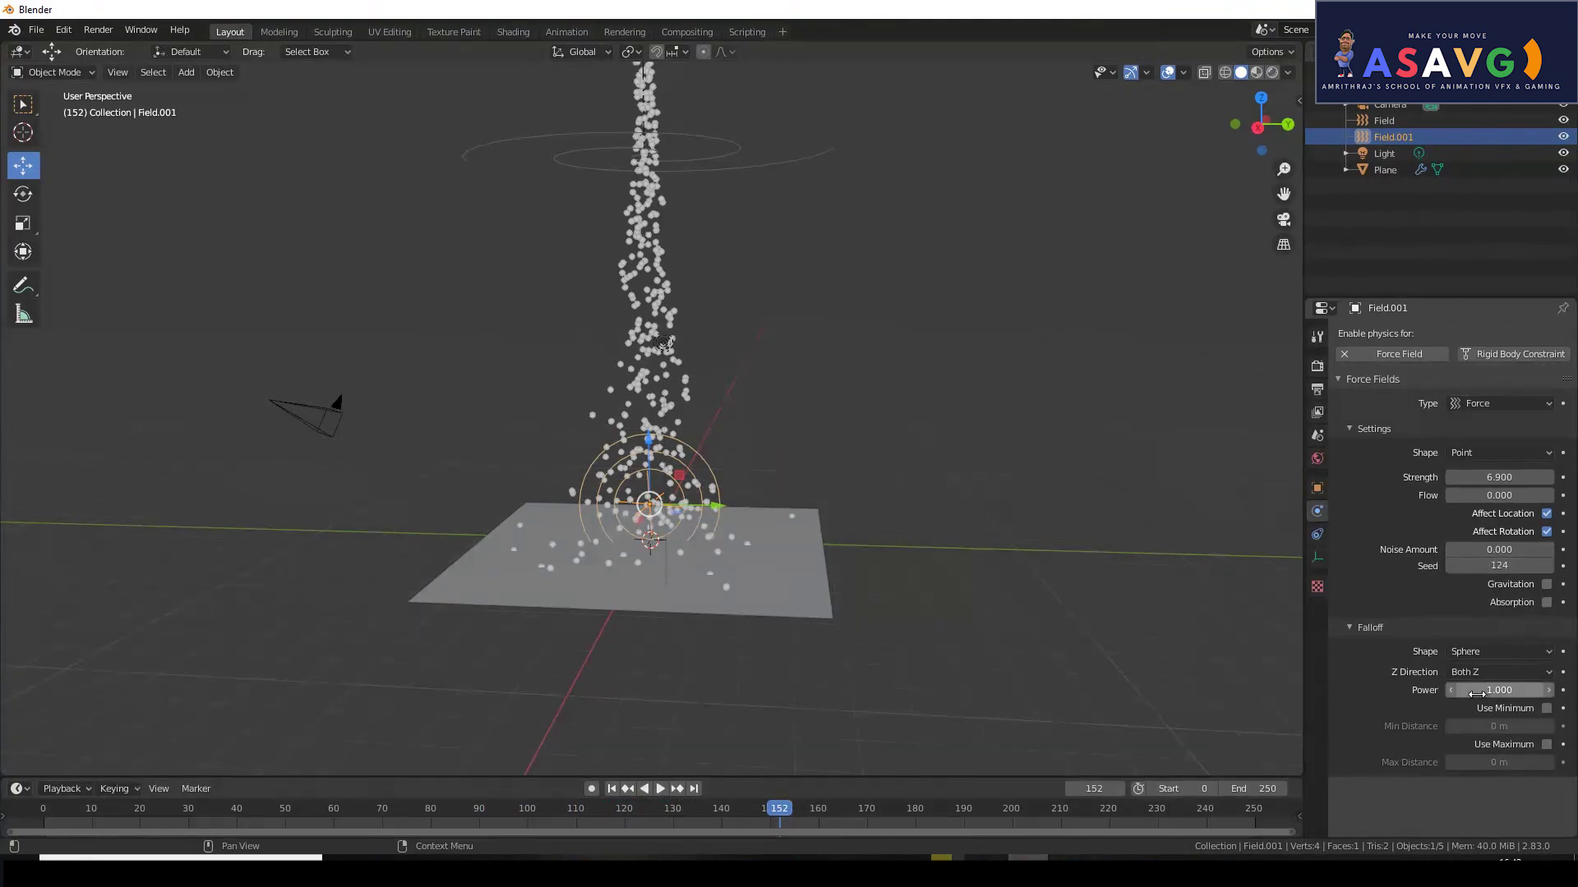
Set the Force field's Falloff Power to 10 and replay the animation from frame 0, stopping at about frame 60.
drag(1530, 693, 1565, 692)
click(612, 788)
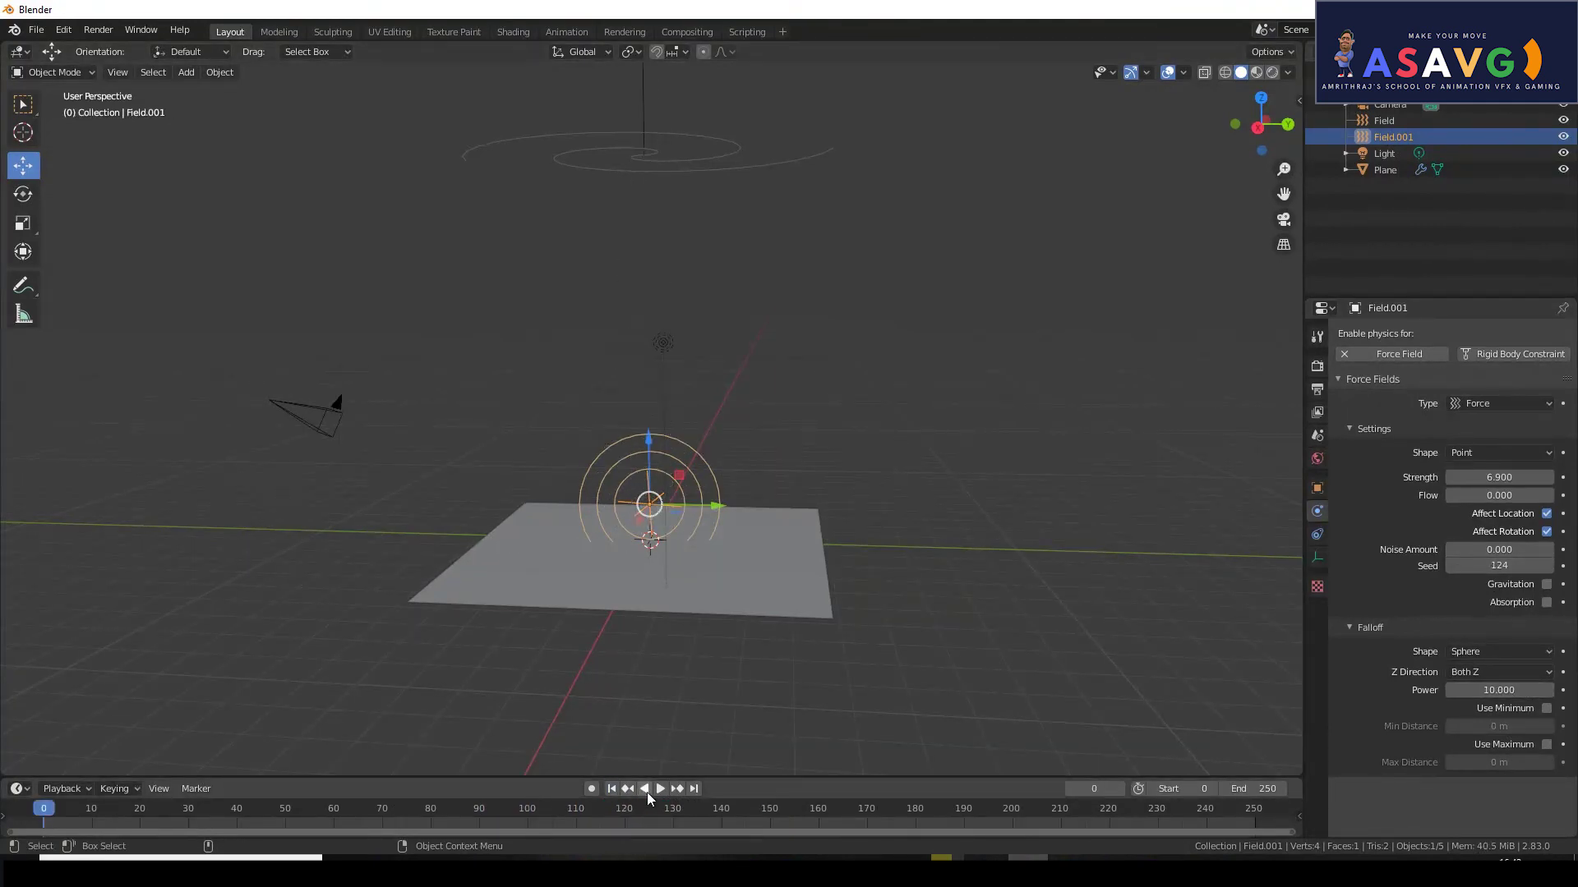
click(660, 789)
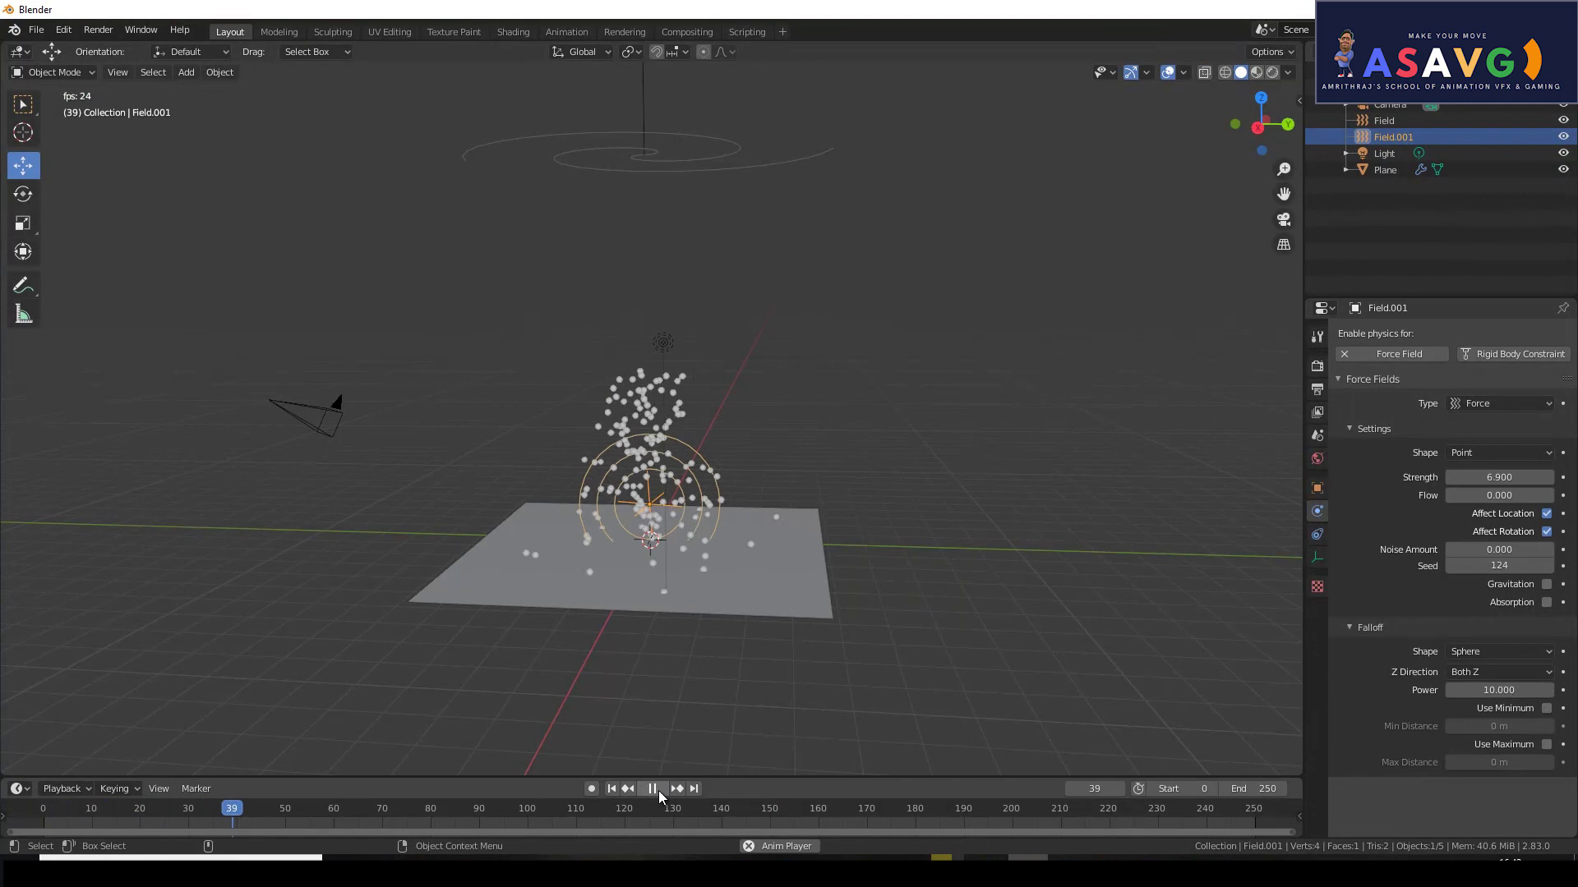
click(653, 789)
Move the Force field up along Z to well above the vortex and replay the animation from frame 0, stopping at about frame 188.
drag(647, 448, 651, 32)
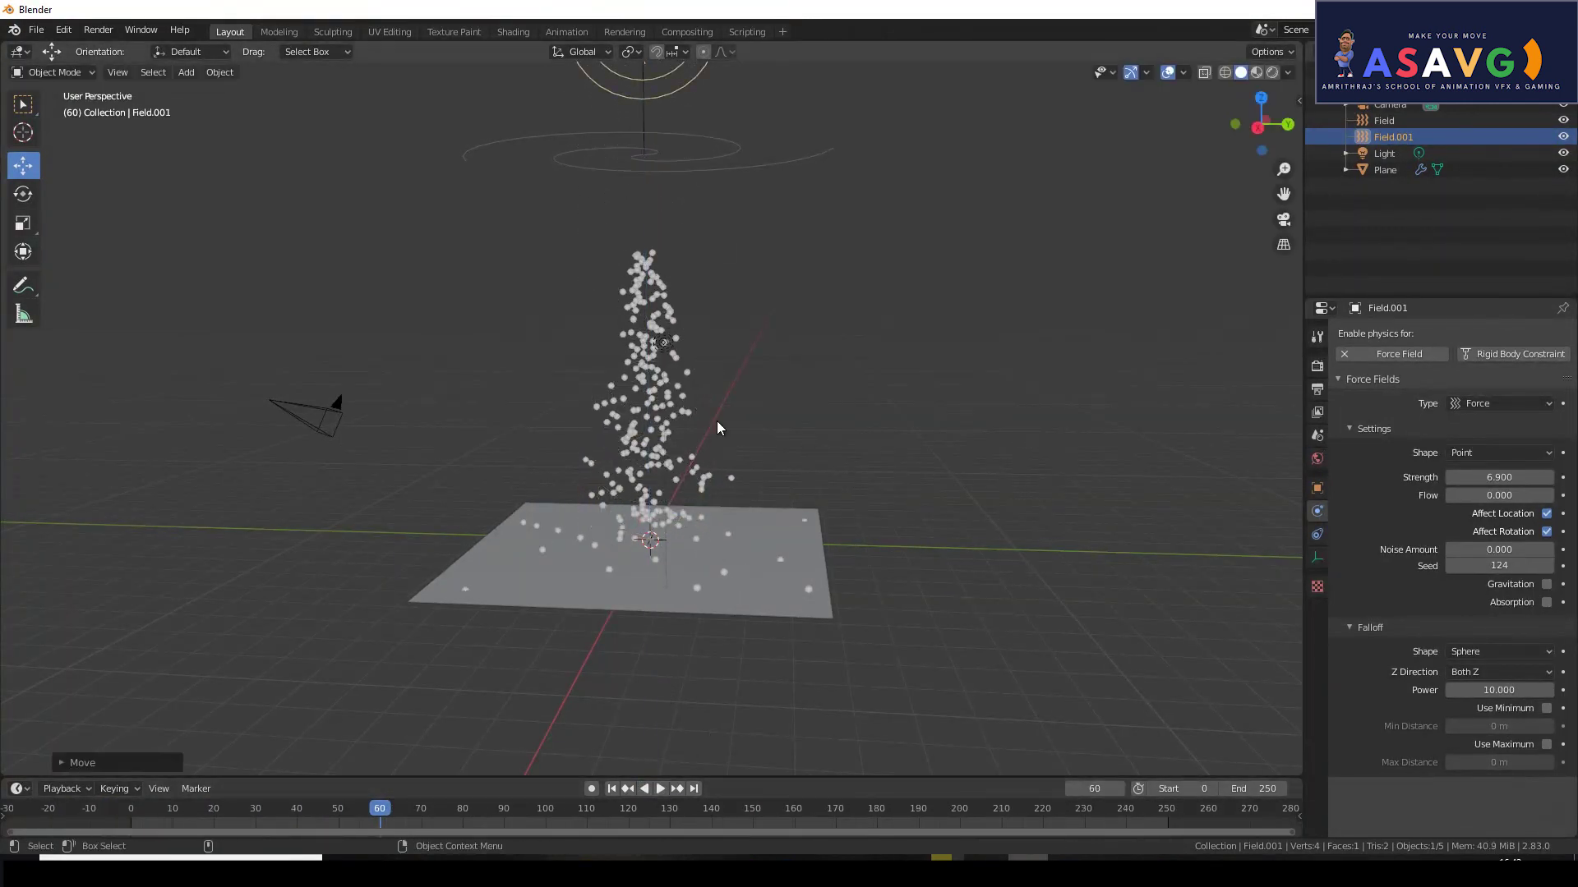
shift+middle_drag(712, 370, 705, 487)
drag(648, 141, 647, 108)
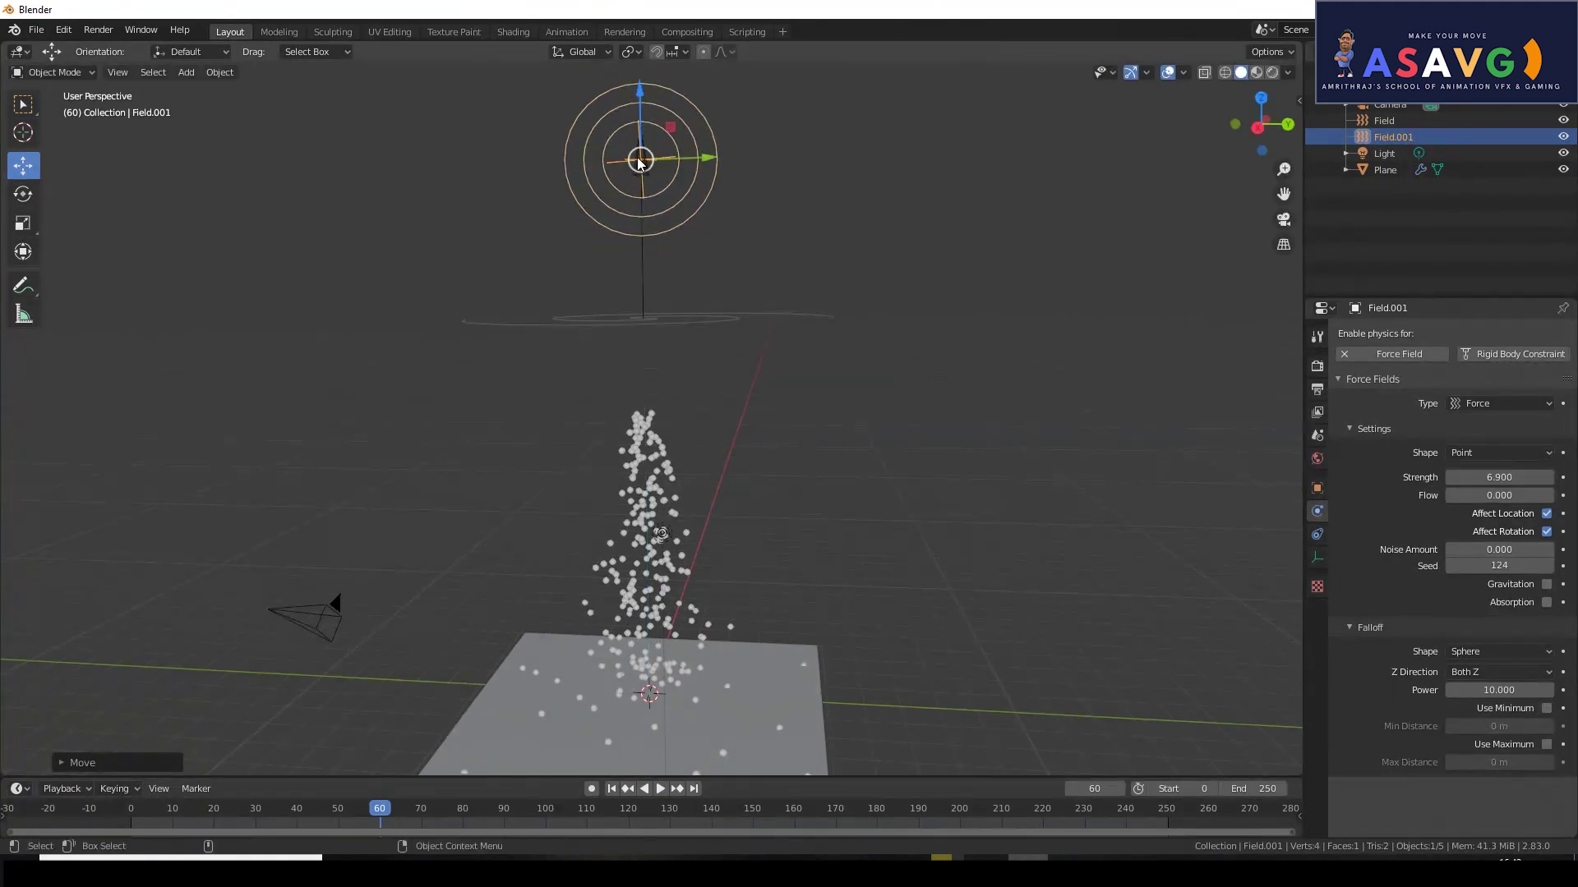
click(611, 789)
click(660, 788)
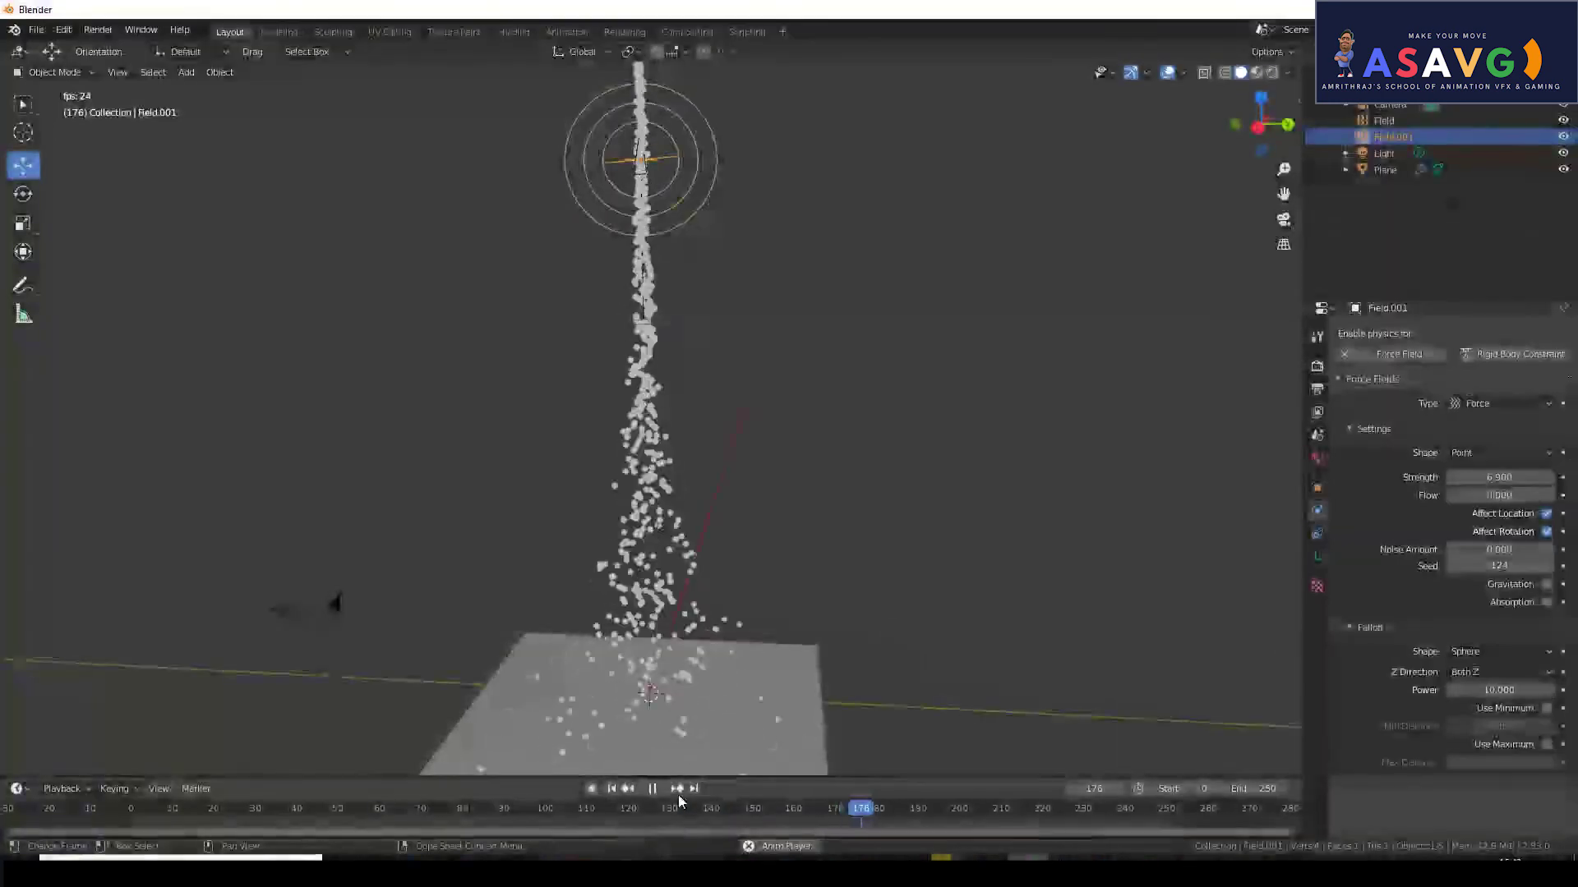
click(652, 788)
Set the Force field's falloff Z Direction to +Z and replay the animation from frame 0, stopping at about frame 136.
click(1480, 673)
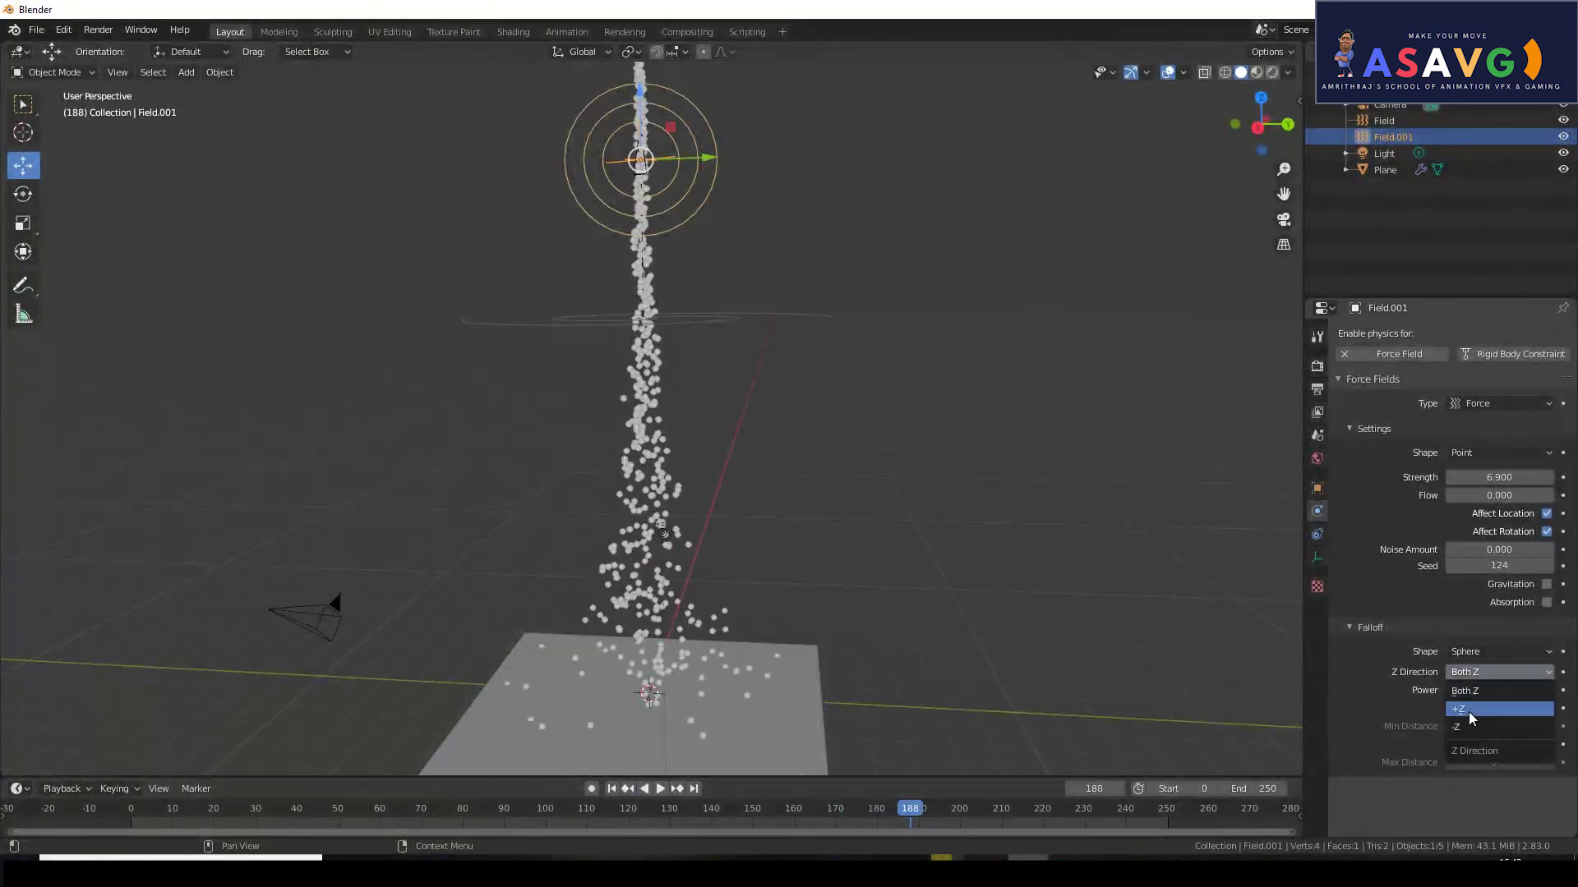
click(1462, 709)
click(612, 789)
click(659, 789)
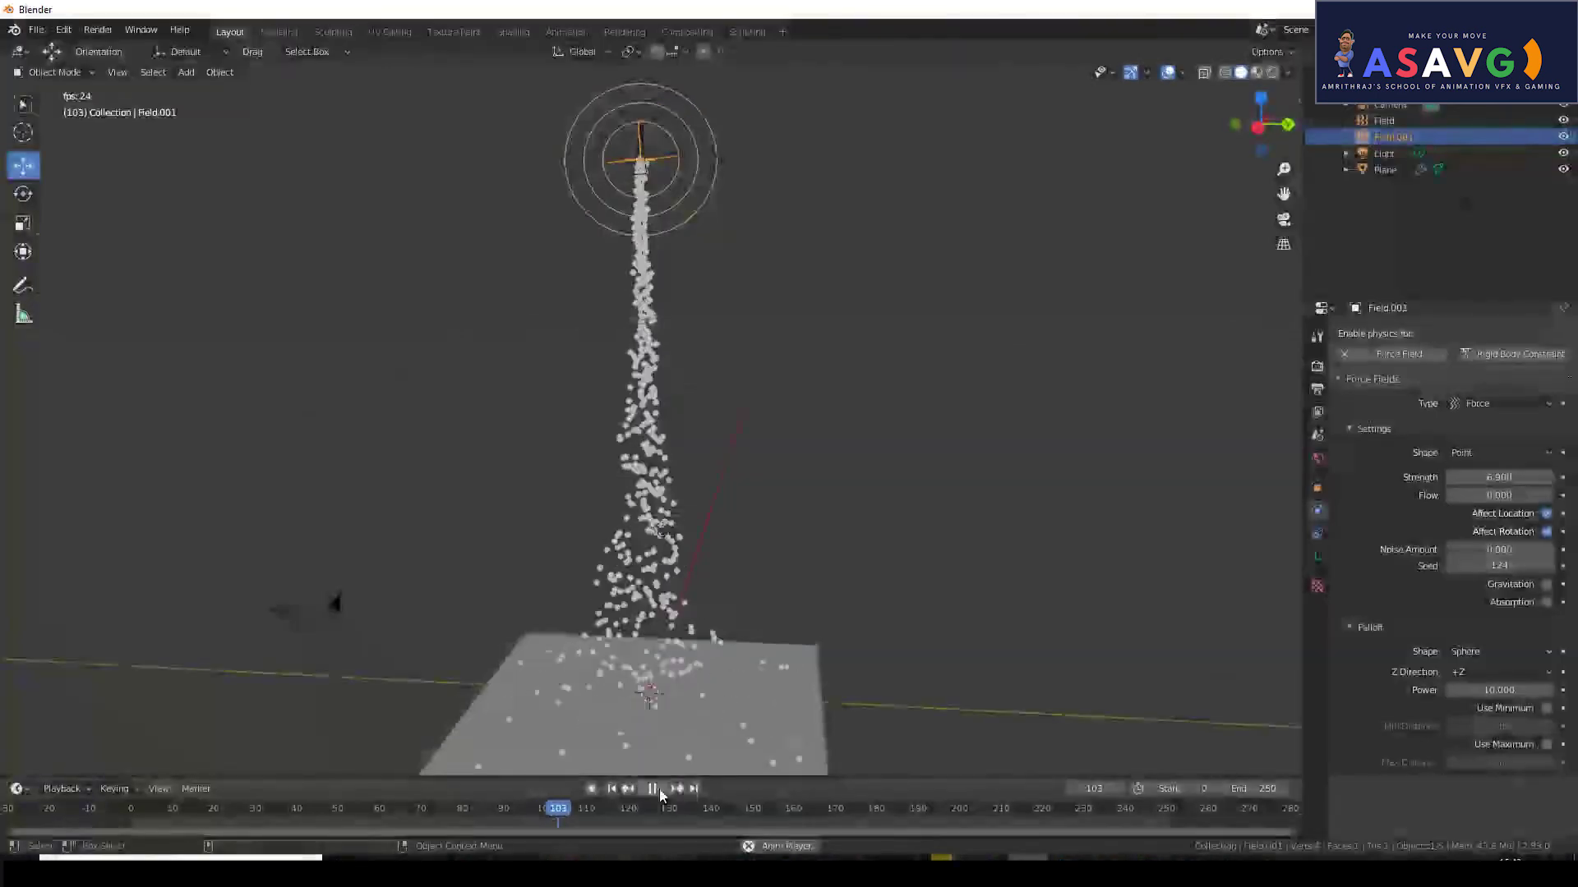
click(655, 788)
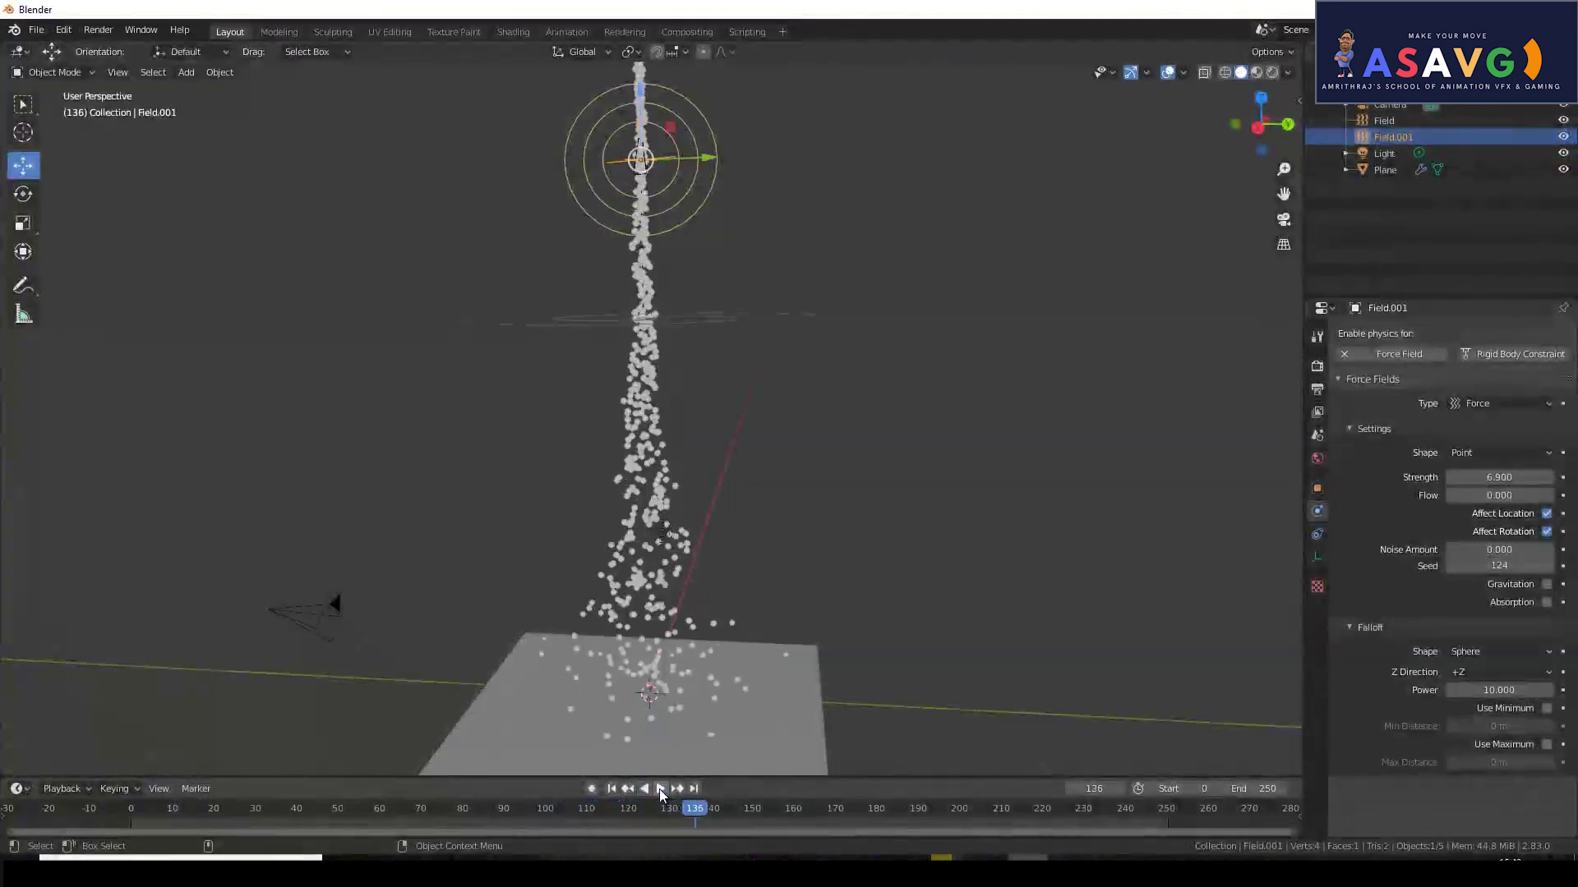